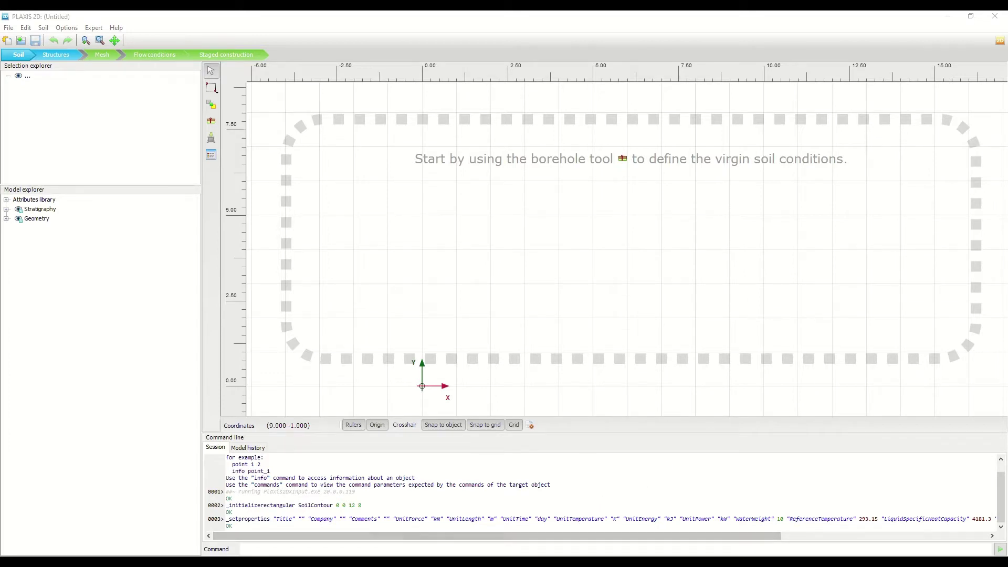
# - Switch to the 2D-1-Tutorial PDF and examine the submerged excavation description and the geometry in Figure 2.1
pyautogui.moveTo(452, 563)
pyautogui.click(454, 522)
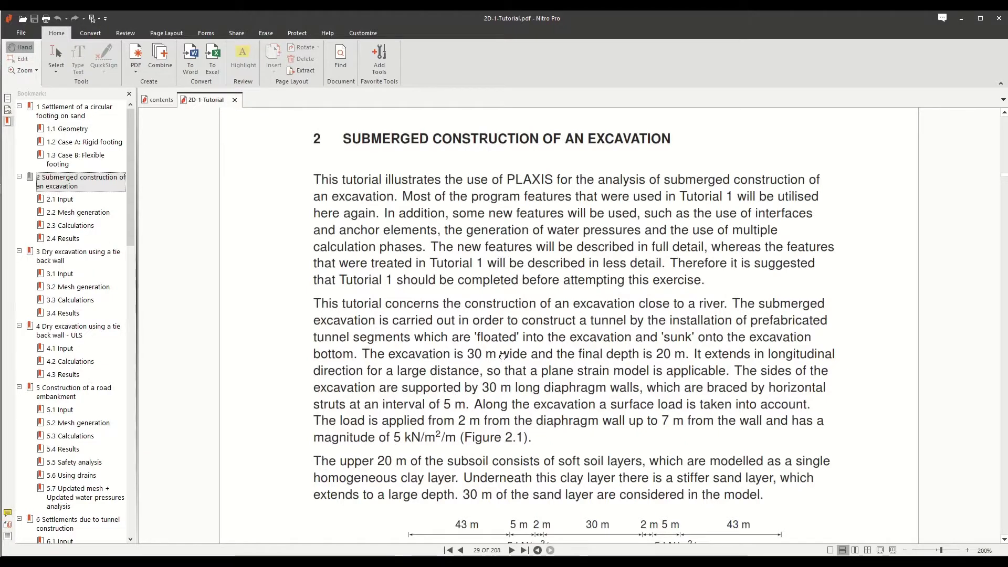
pyautogui.moveTo(501, 355); pyautogui.dragTo(501, 340)
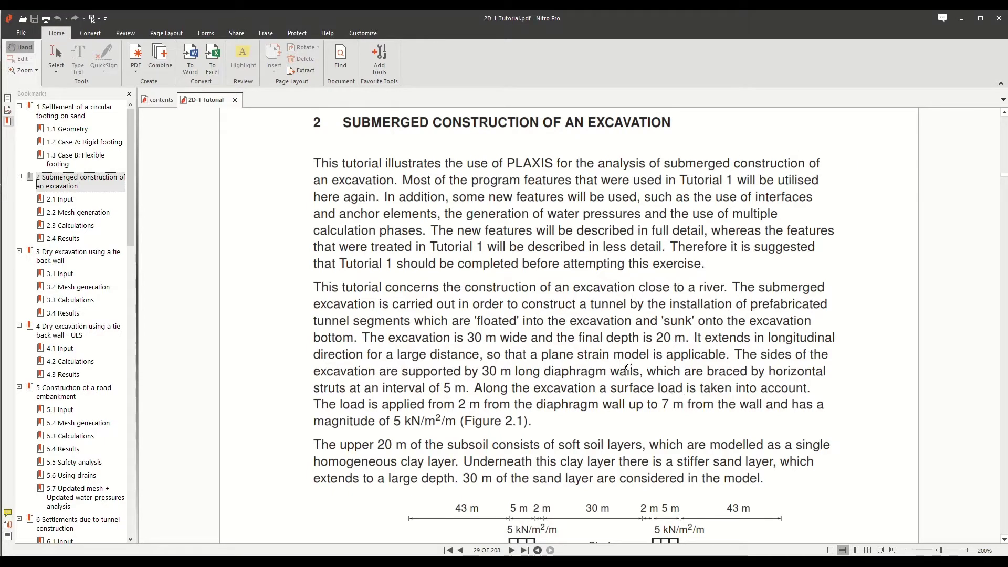
pyautogui.moveTo(630, 367); pyautogui.dragTo(617, 218)
pyautogui.scroll(-3, 614, 292)
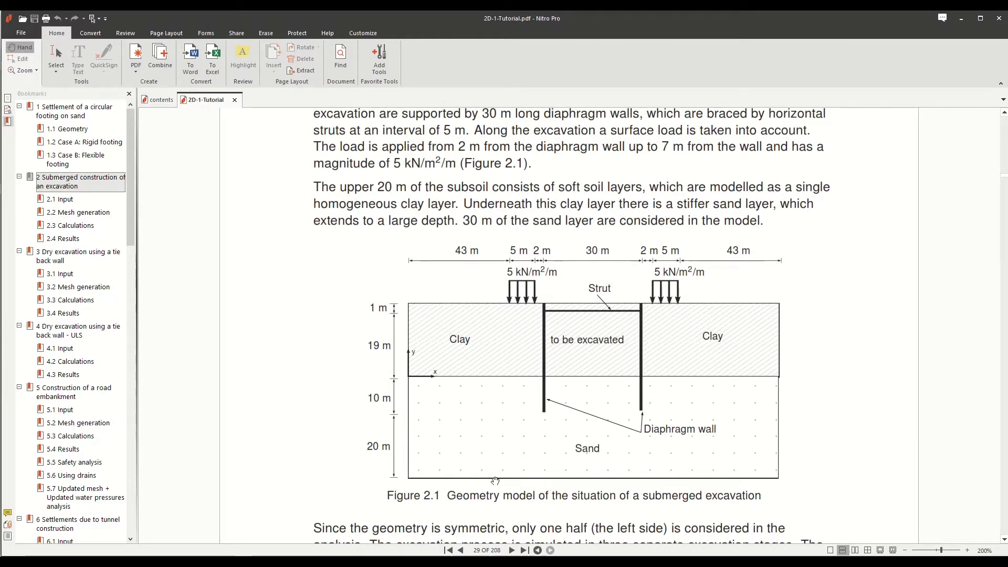
# - Switch back to PLAXIS 2D, title the project "Lesson 2" and add the comment "Submerged Construction of an excavation" in the project properties
pyautogui.click(432, 563)
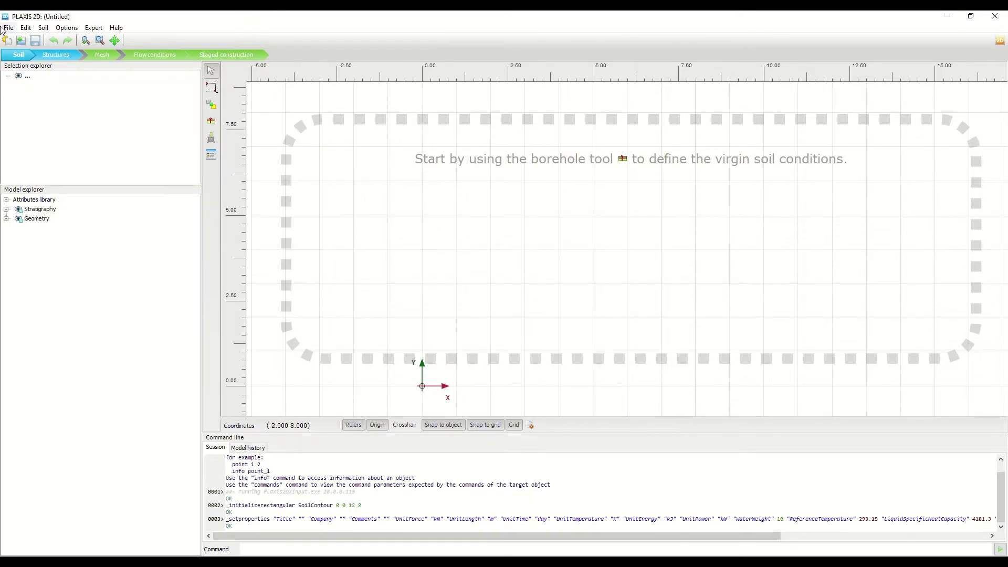
pyautogui.click(9, 29)
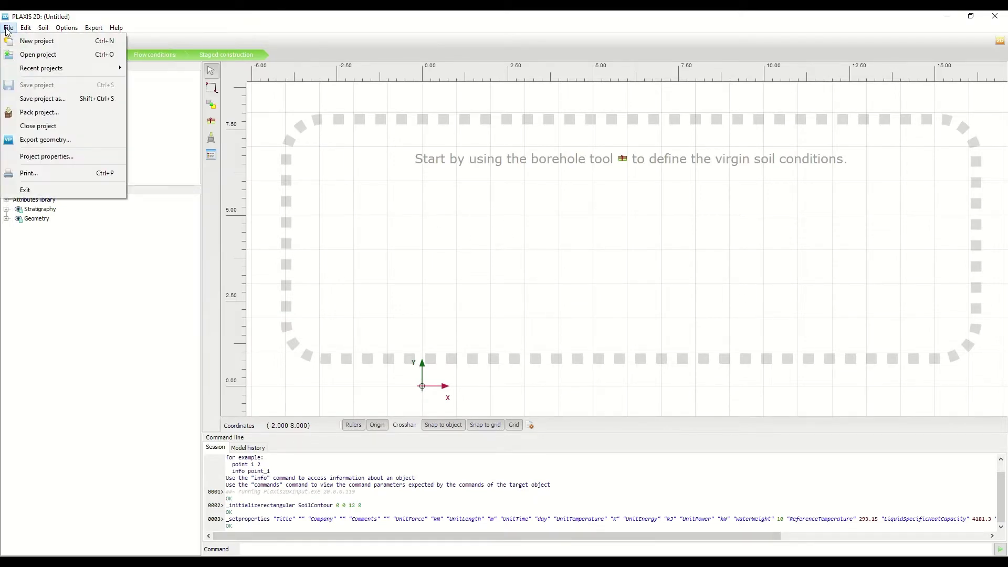
pyautogui.click(74, 157)
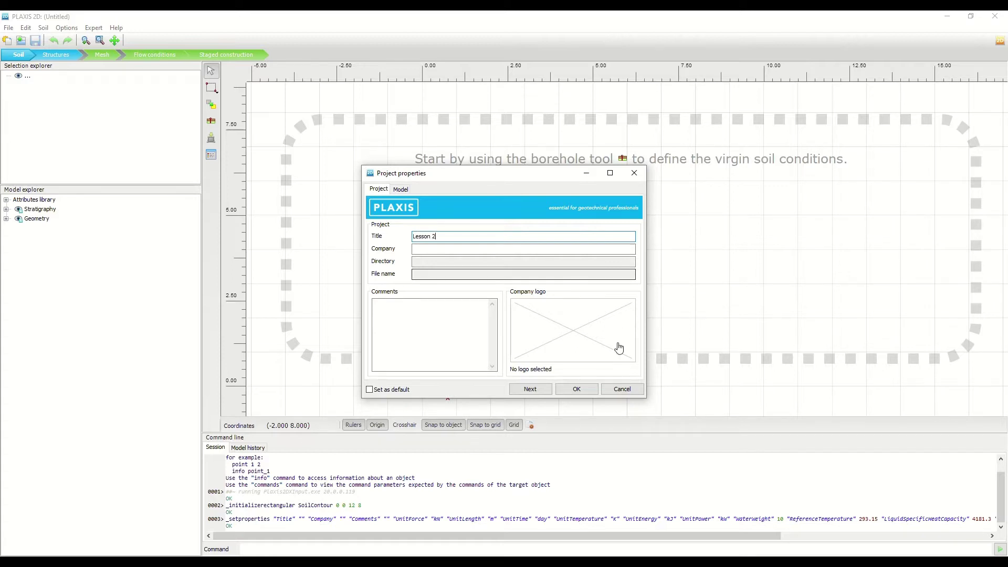
pyautogui.click(436, 325)
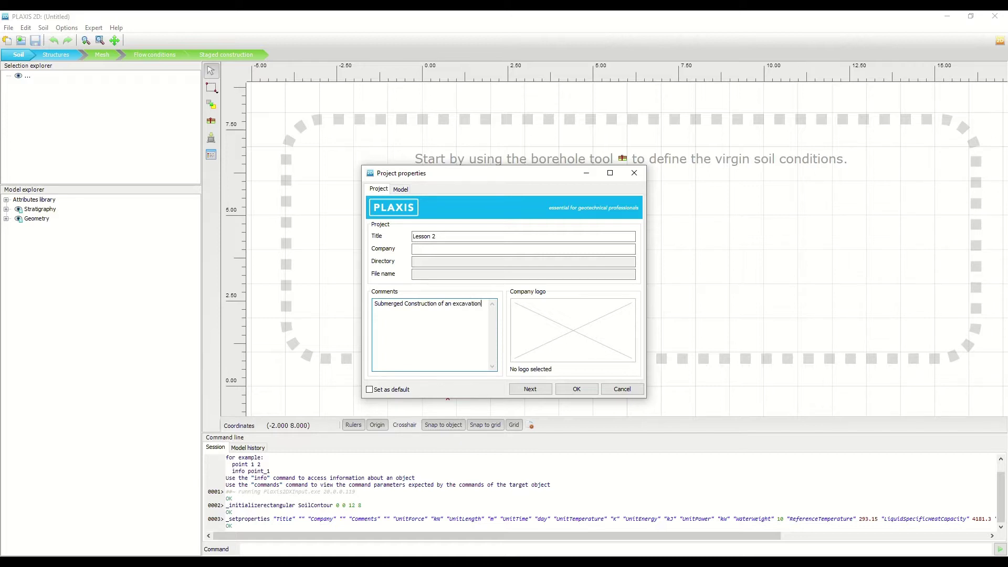
# - Set the horizontal limits of the model contour to x min 0 m and x max 65 m
pyautogui.click(548, 389)
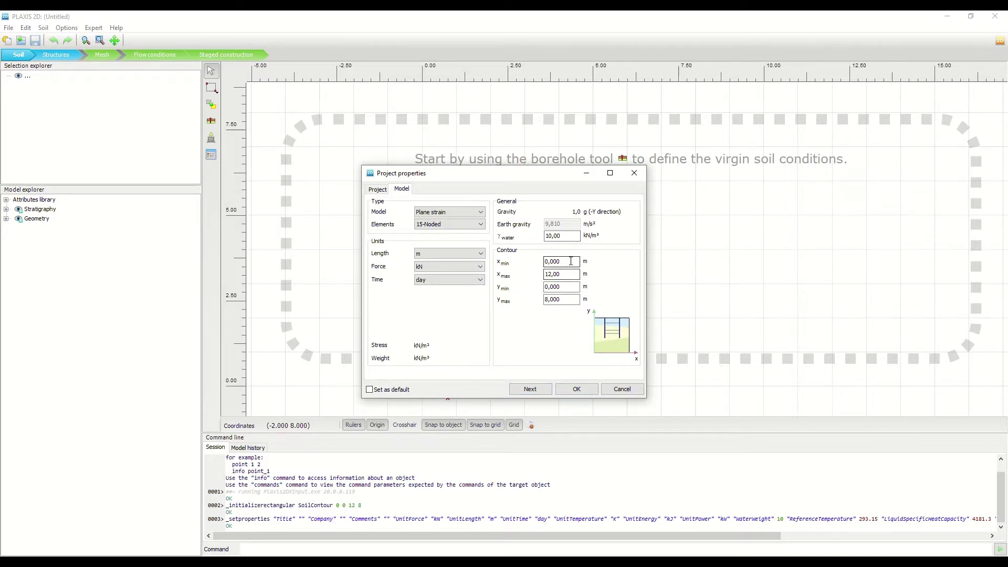
pyautogui.moveTo(561, 262); pyautogui.dragTo(539, 263)
pyautogui.press('Tab')
pyautogui.write('6')
pyautogui.press('Tab')
pyautogui.press('Tab')
pyautogui.press('Tab')
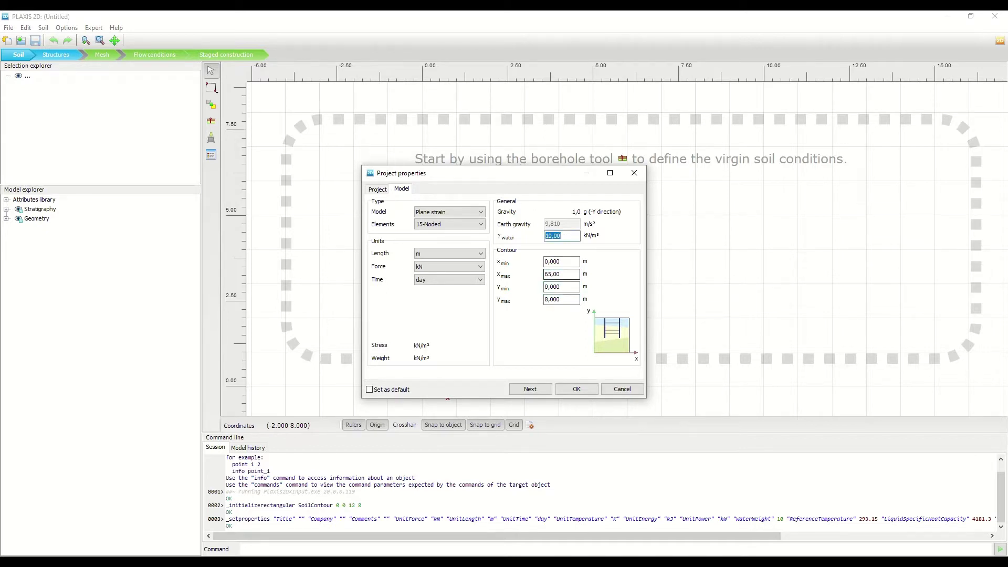
# - Set the vertical limits of the model contour to y min -30 m and y max 20 m
pyautogui.click(575, 291)
pyautogui.write('-30')
pyautogui.press('Tab')
pyautogui.write('2')
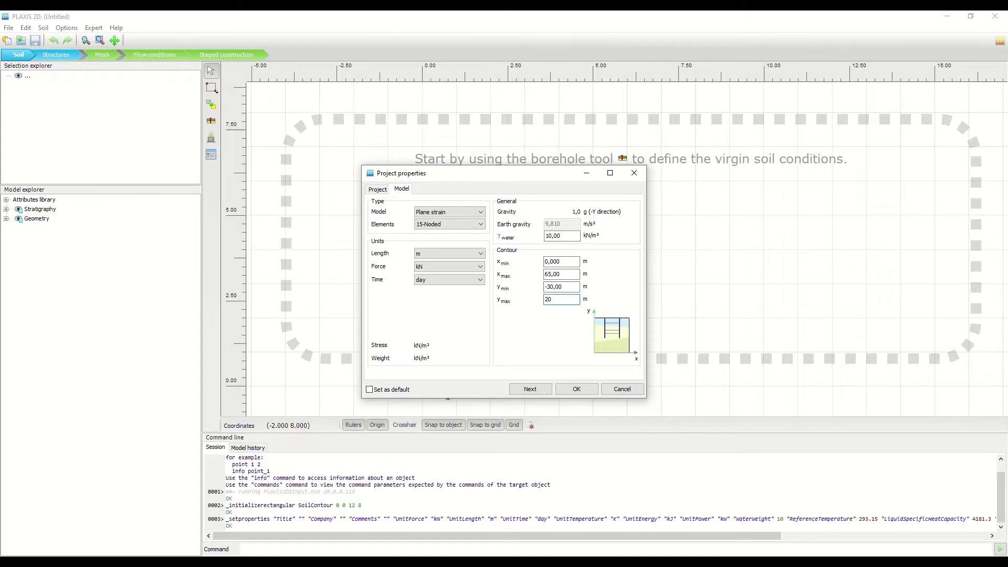
pyautogui.write('0')
pyautogui.press('Tab')
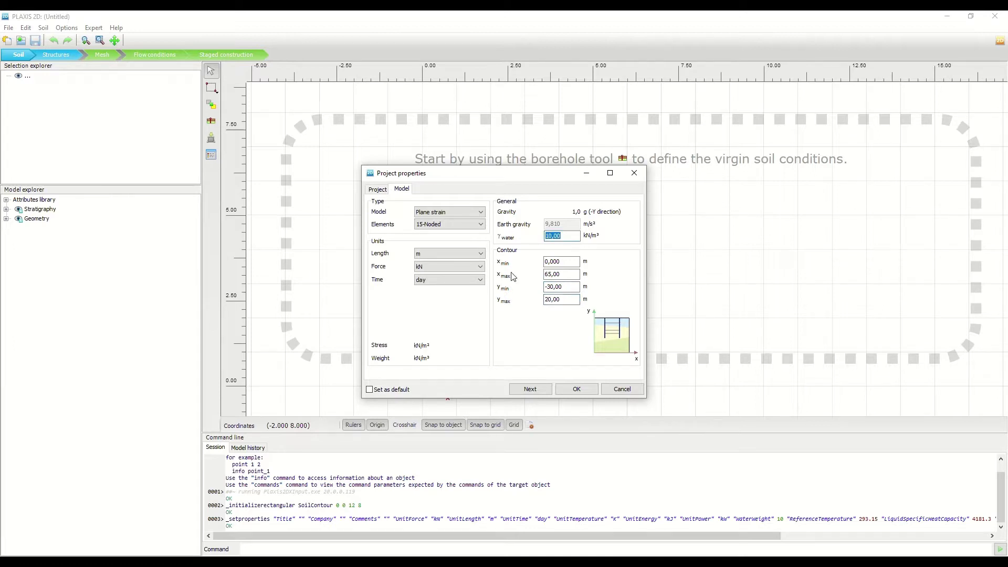
# - Choose Plane strain as the model type and accept the project properties
pyautogui.click(458, 211)
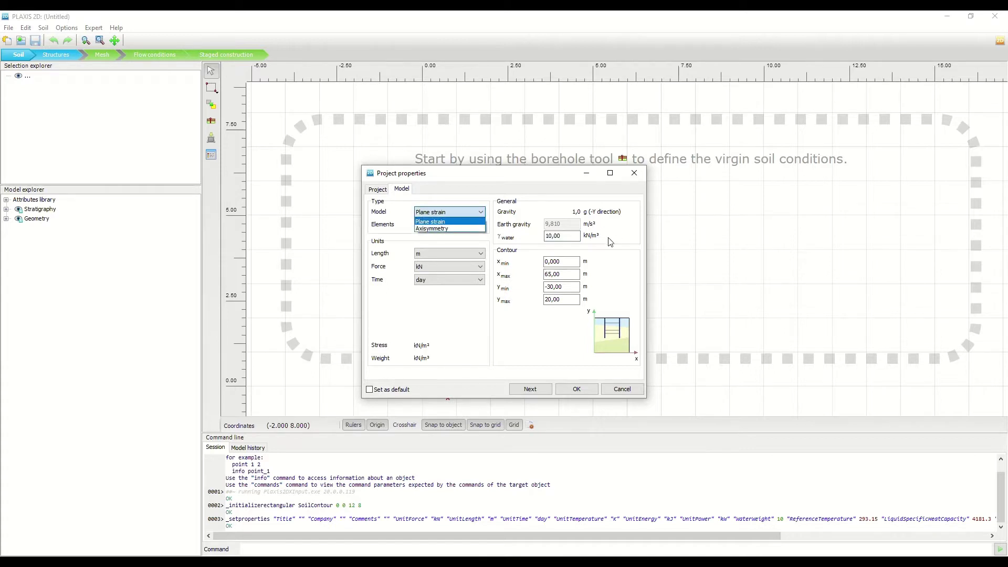
pyautogui.click(465, 220)
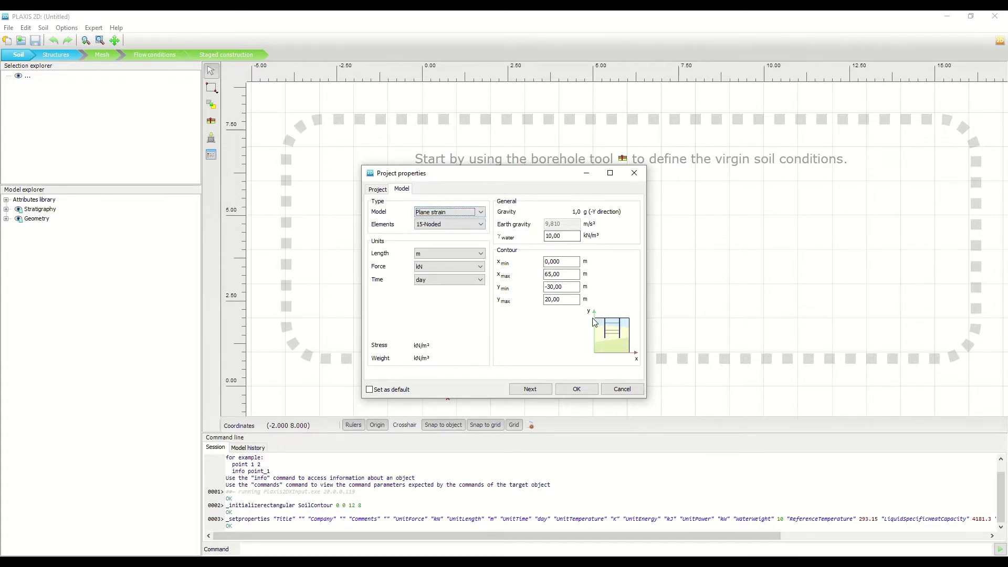
pyautogui.click(576, 389)
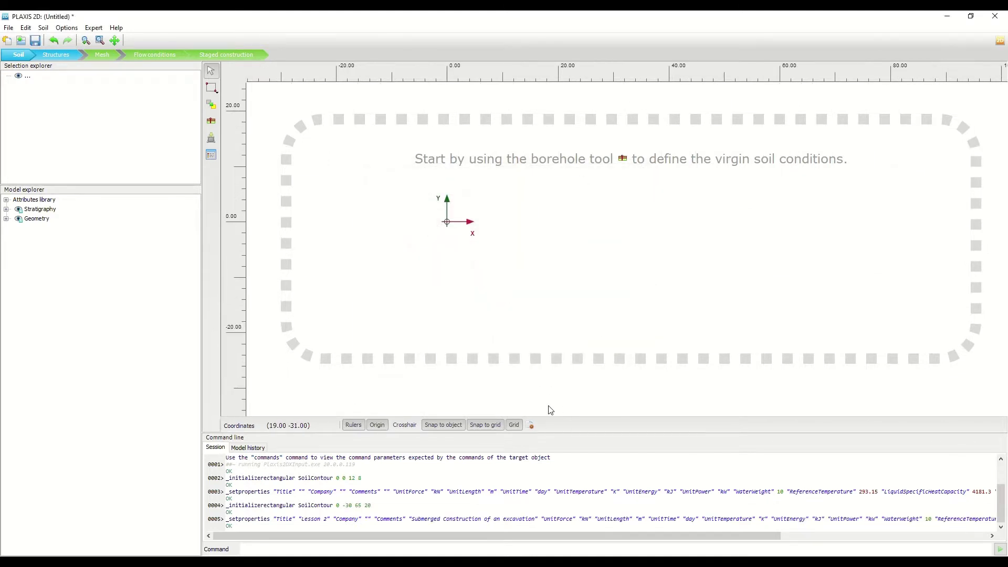
# - Check the grid spacing and the number of snap intervals in the snapping settings
pyautogui.click(531, 426)
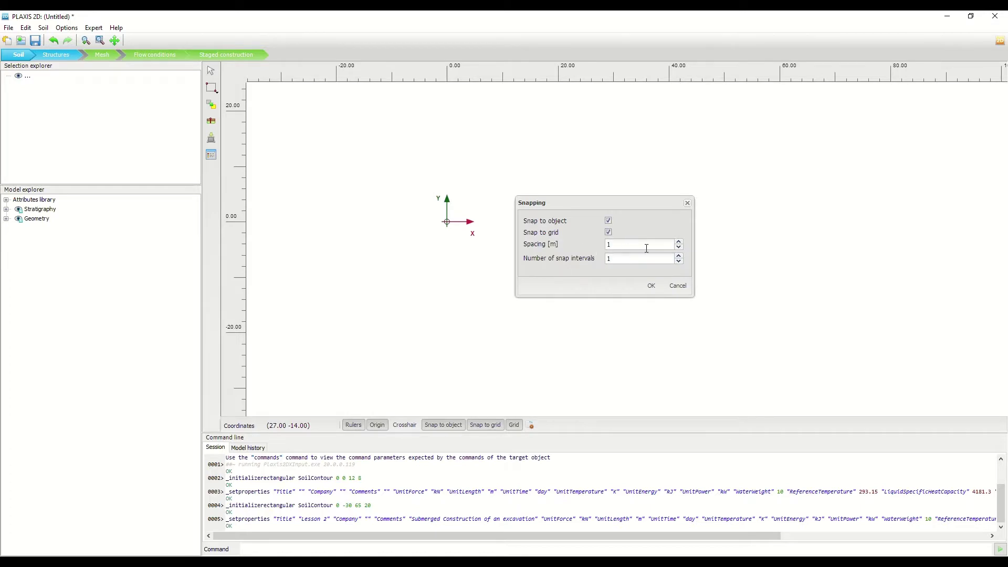
pyautogui.click(677, 286)
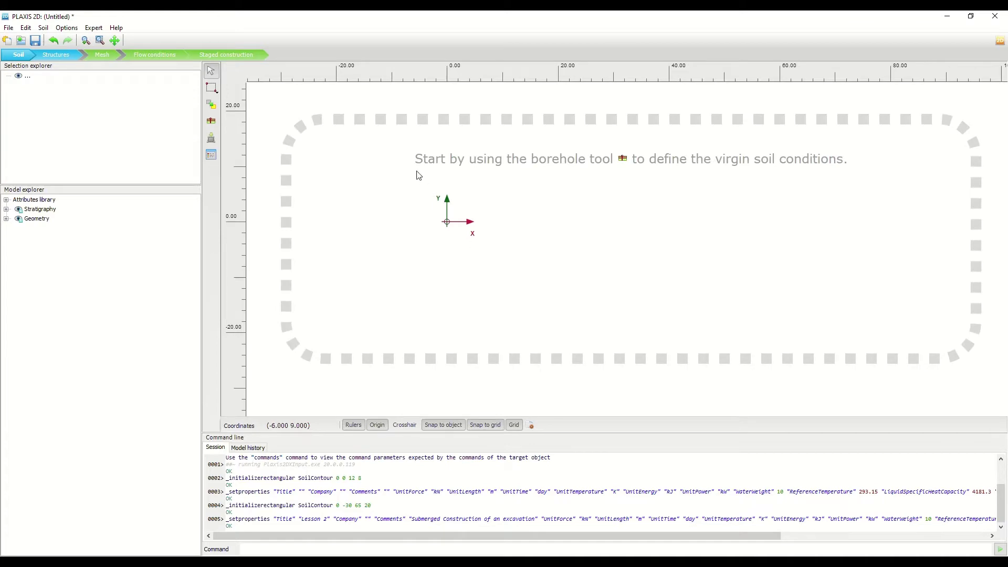
# - Create a borehole at x = 0 at the origin and add two soil layers to it
pyautogui.scroll(3, 430, 184)
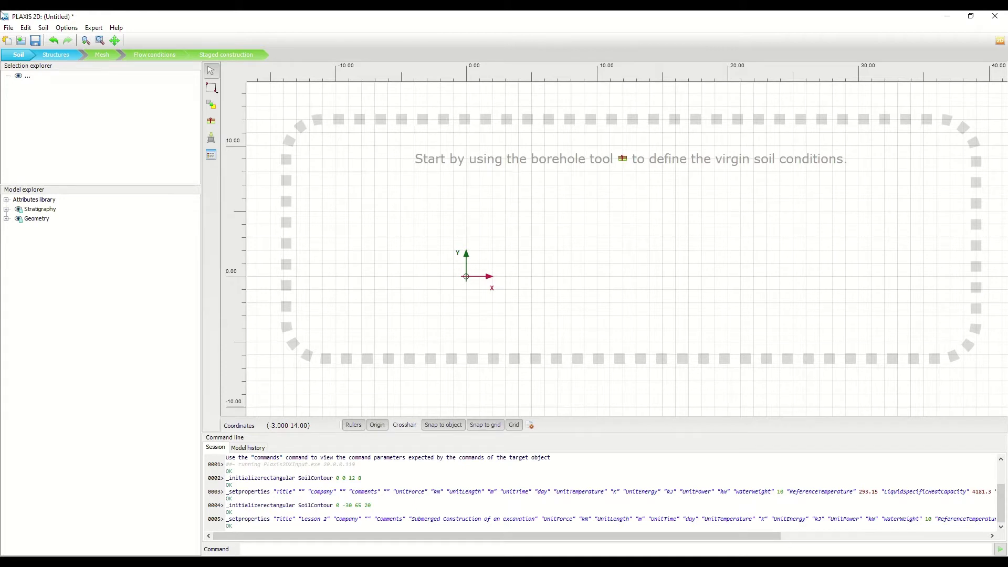
pyautogui.click(212, 123)
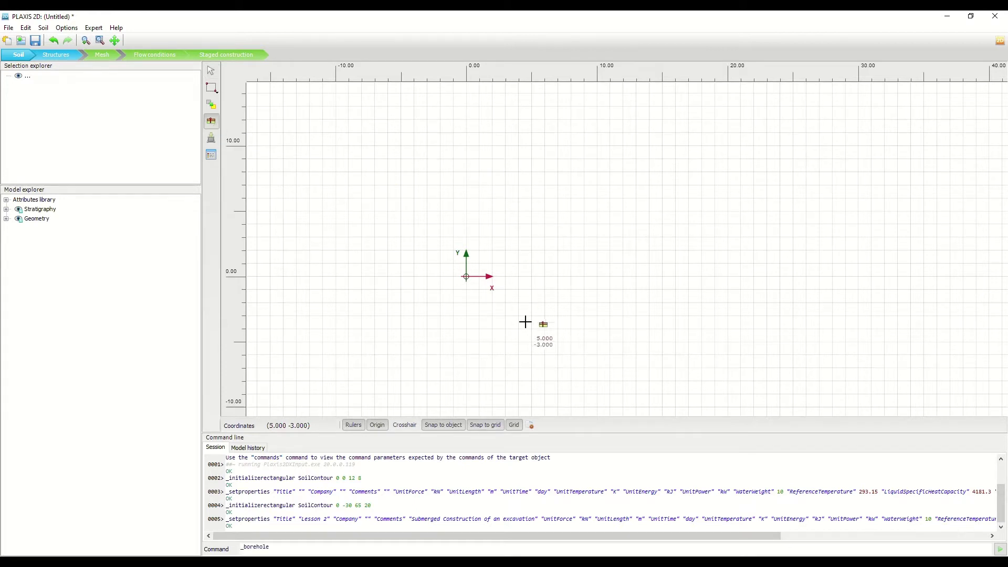
pyautogui.scroll(2, 455, 297)
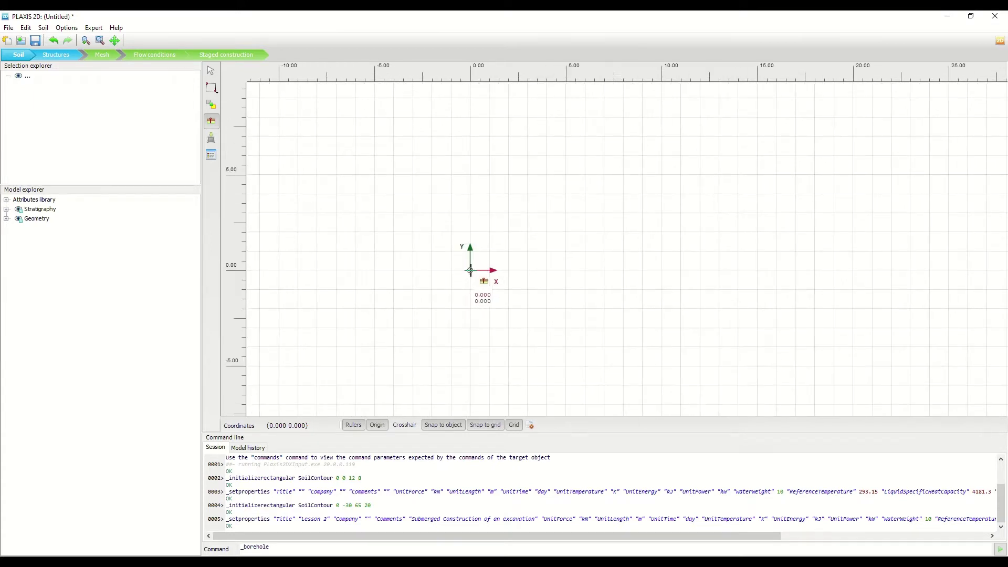
pyautogui.click(470, 270)
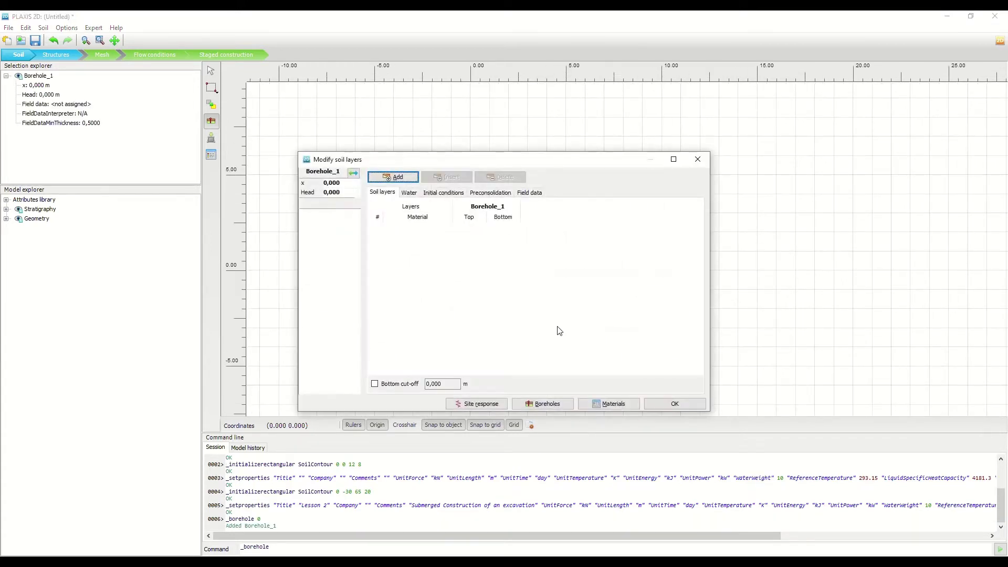
pyautogui.click(398, 177)
pyautogui.click(398, 178)
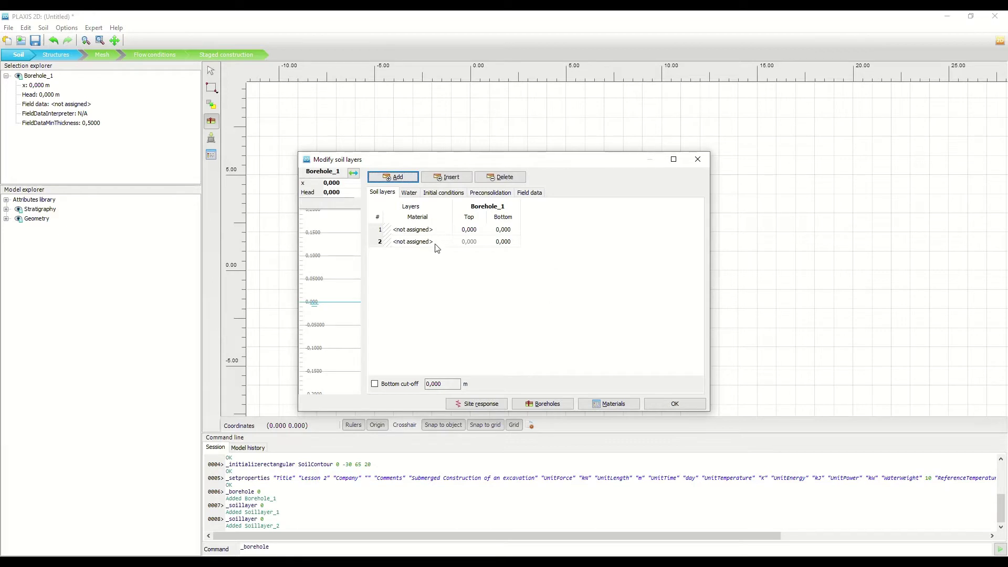
# - Set the borehole's water head to 18 m
pyautogui.click(343, 191)
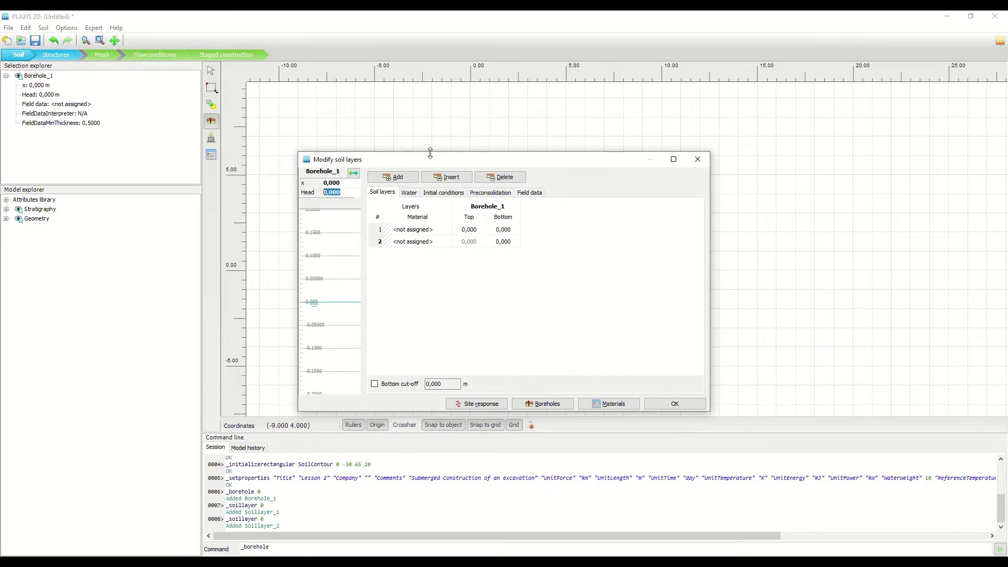
pyautogui.write('18')
pyautogui.press('Return')
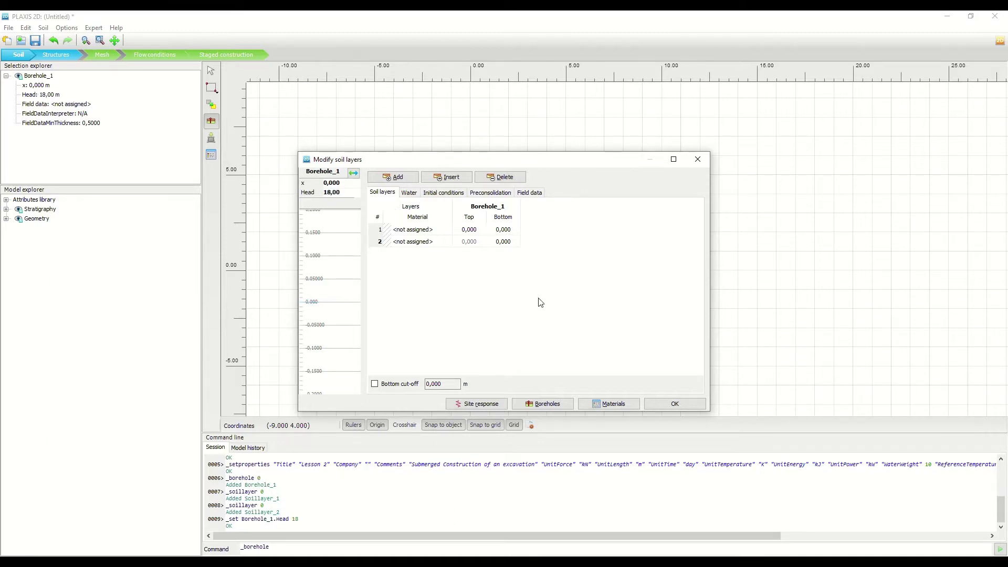
# - Set the top of soil layer 1 to 20 m, keep its bottom at 0, and set the bottom of layer 2 to -30 m
pyautogui.doubleClick(474, 230)
pyautogui.write('20')
pyautogui.press('Tab')
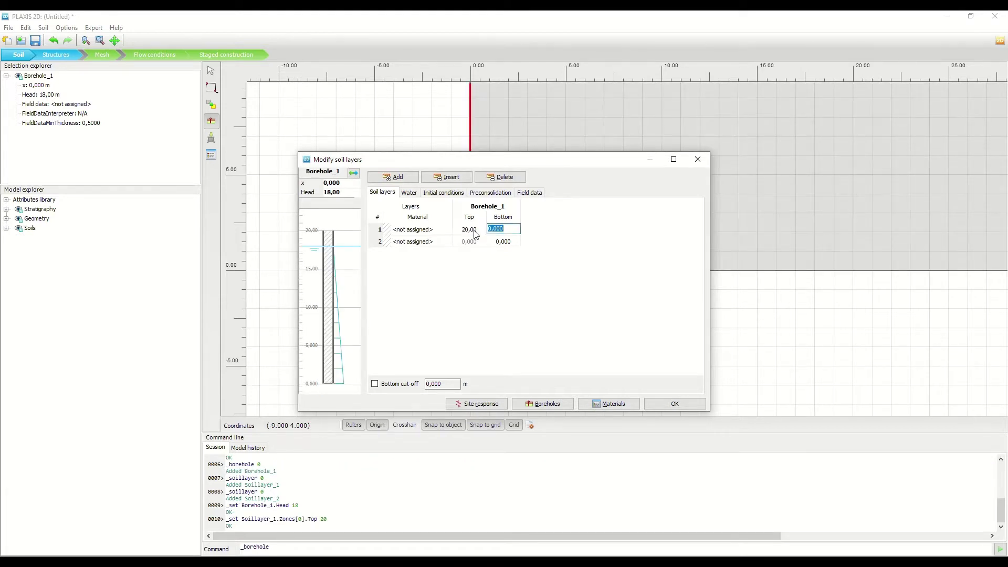
pyautogui.press('Tab')
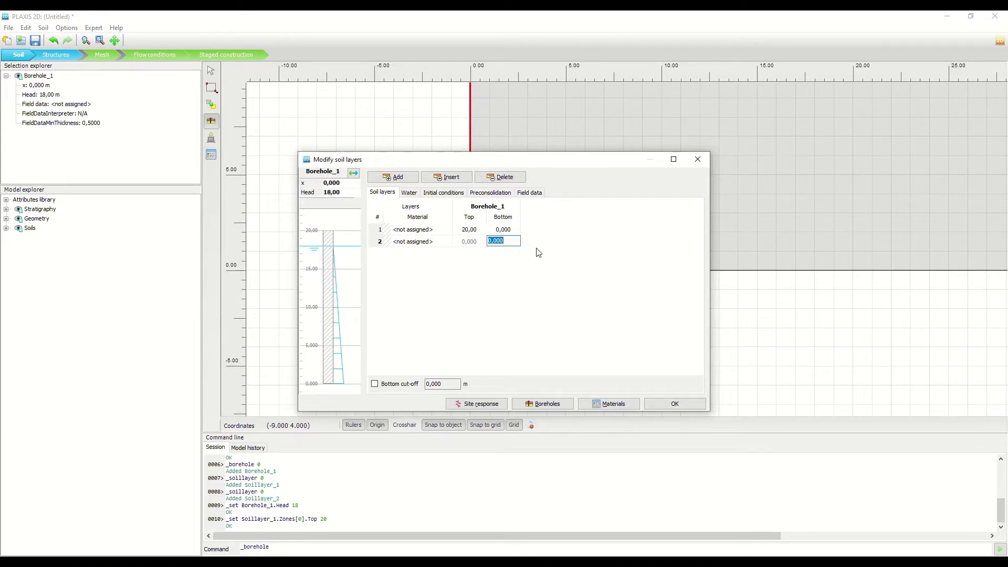
pyautogui.write('-30')
pyautogui.press('Return')
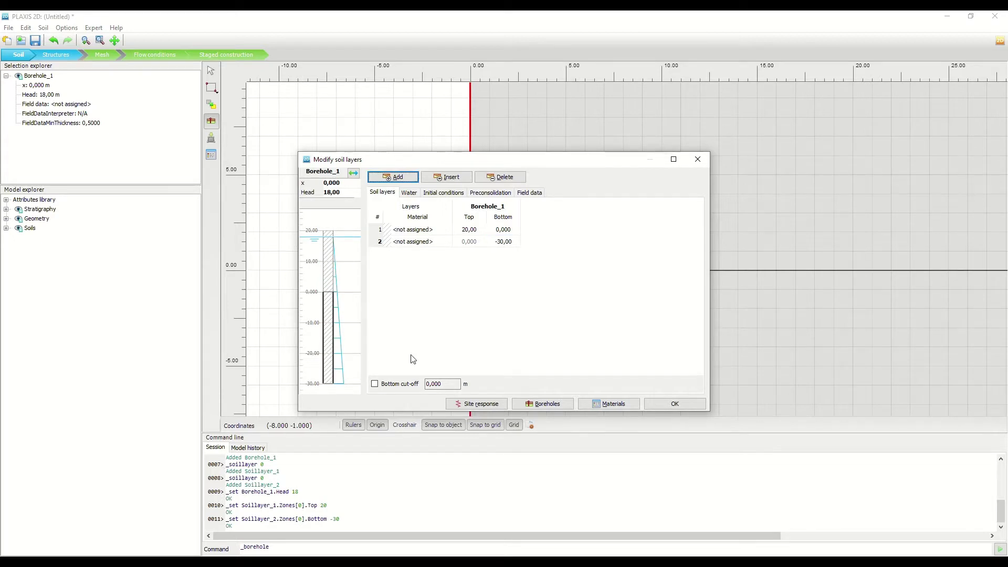
# - Create a new soil and interfaces material set with the identification "Clay"
pyautogui.click(608, 404)
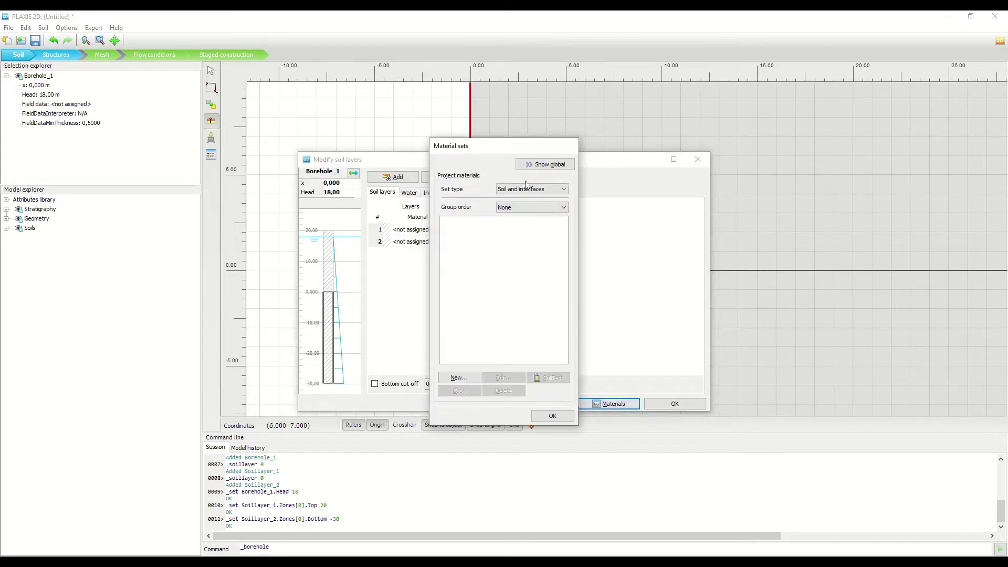
pyautogui.click(462, 378)
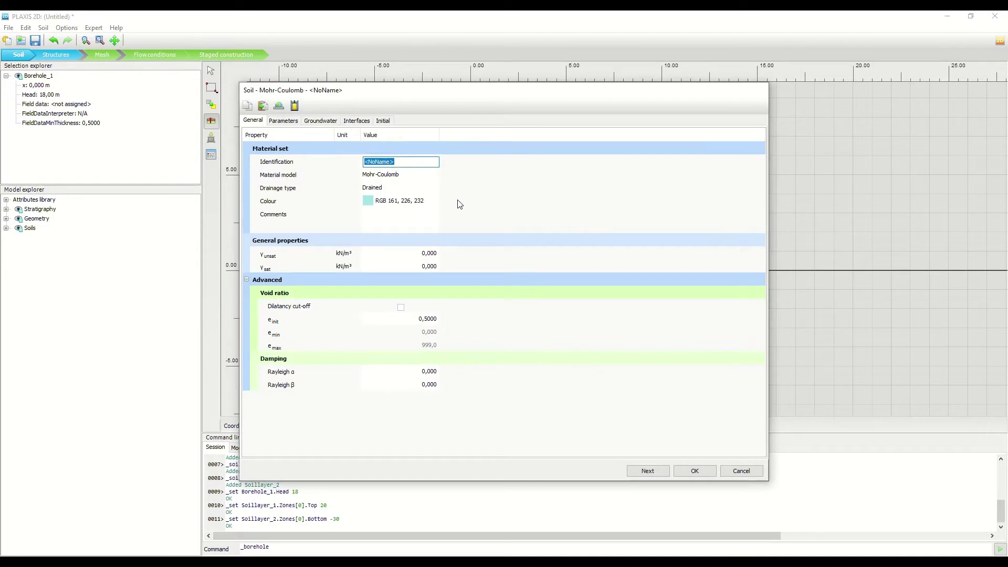
pyautogui.write('Clay')
pyautogui.press('Tab')
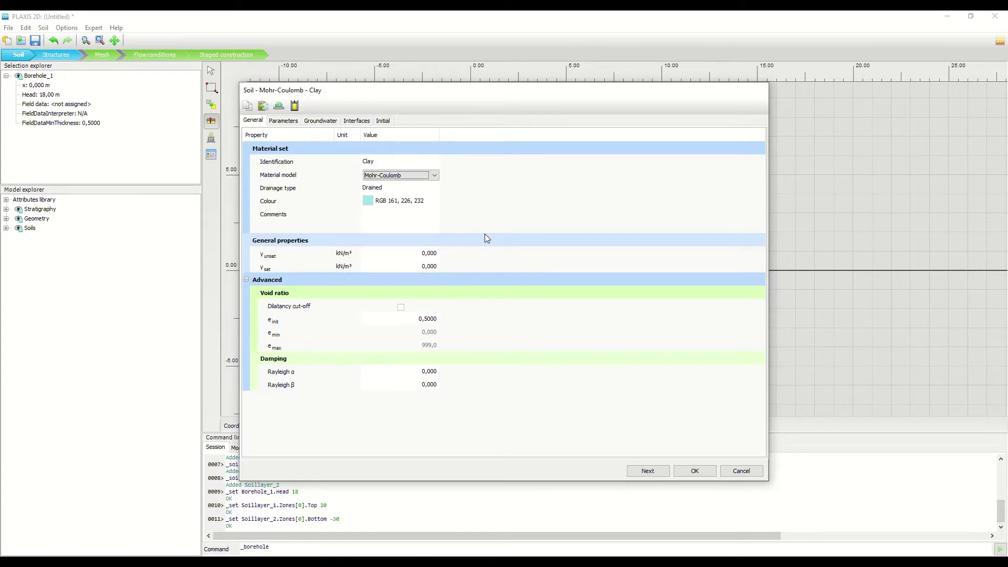
# - Set the Clay material model to Soft soil and its drainage type to Undrained (A)
pyautogui.click(393, 176)
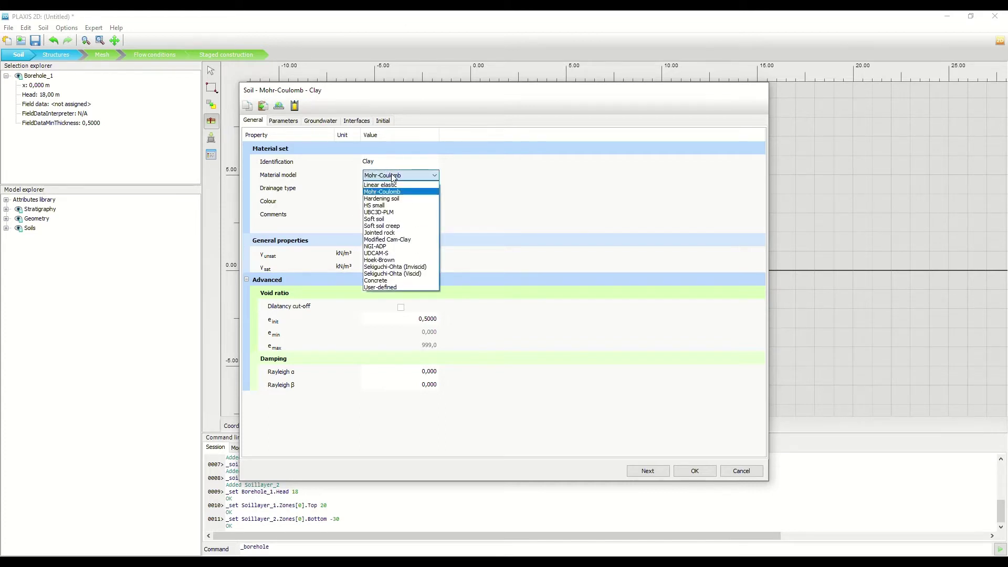
pyautogui.click(389, 219)
pyautogui.click(394, 193)
pyautogui.click(435, 189)
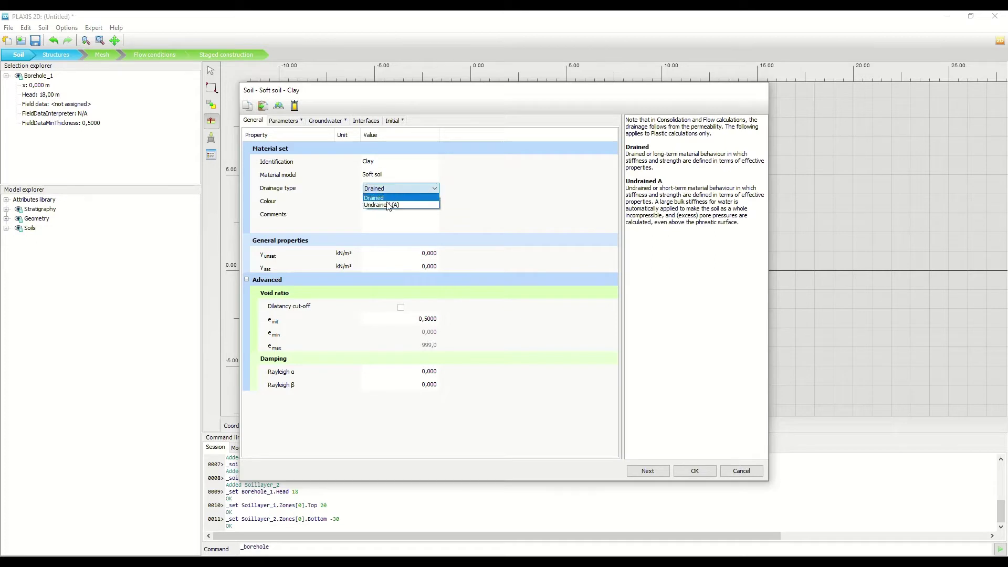
pyautogui.click(388, 204)
# - Set the Clay unit weights to 16 kN/m³ unsaturated and 18 kN/m³ saturated
pyautogui.click(407, 253)
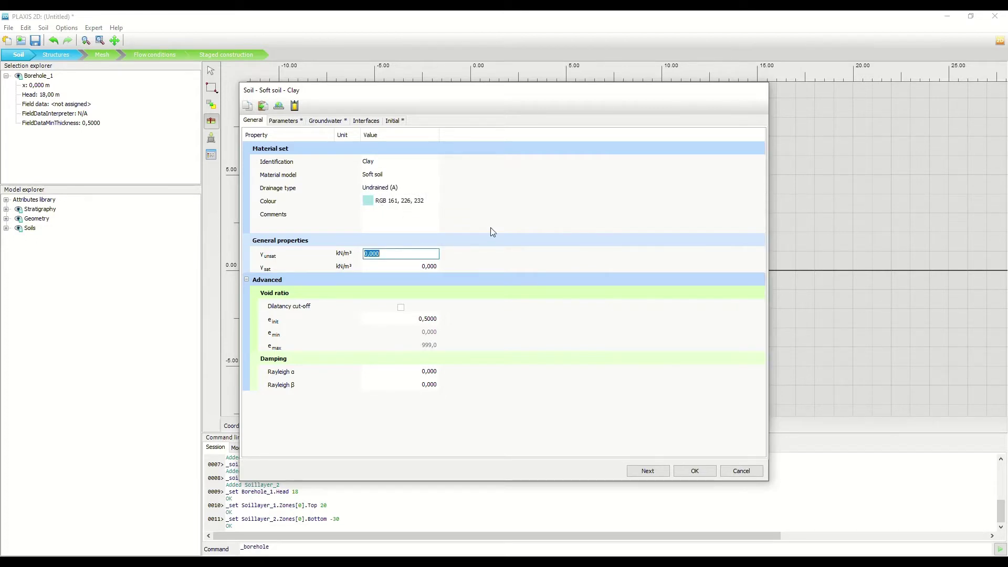
pyautogui.write('16')
pyautogui.press('Tab')
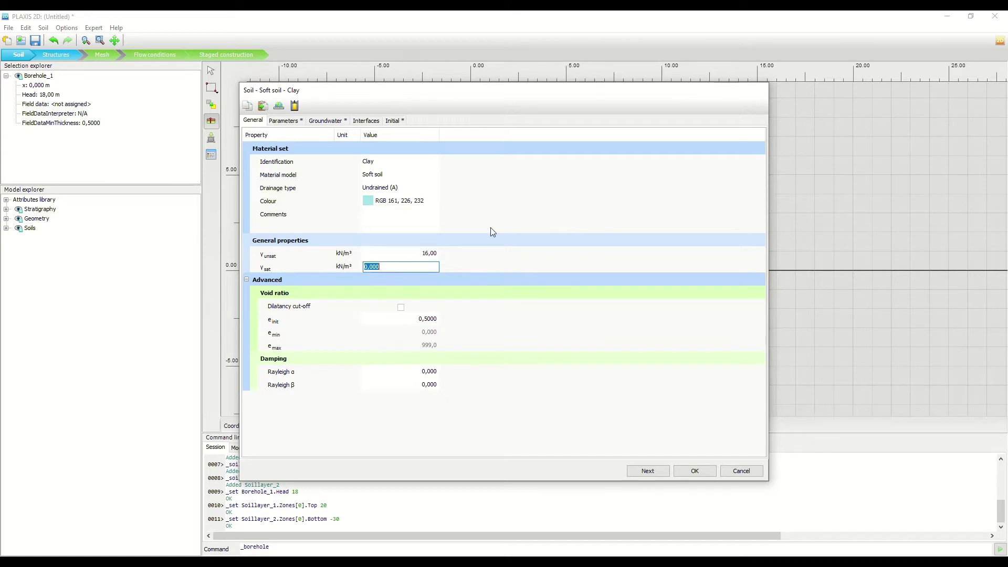
pyautogui.write('18')
pyautogui.press('Tab')
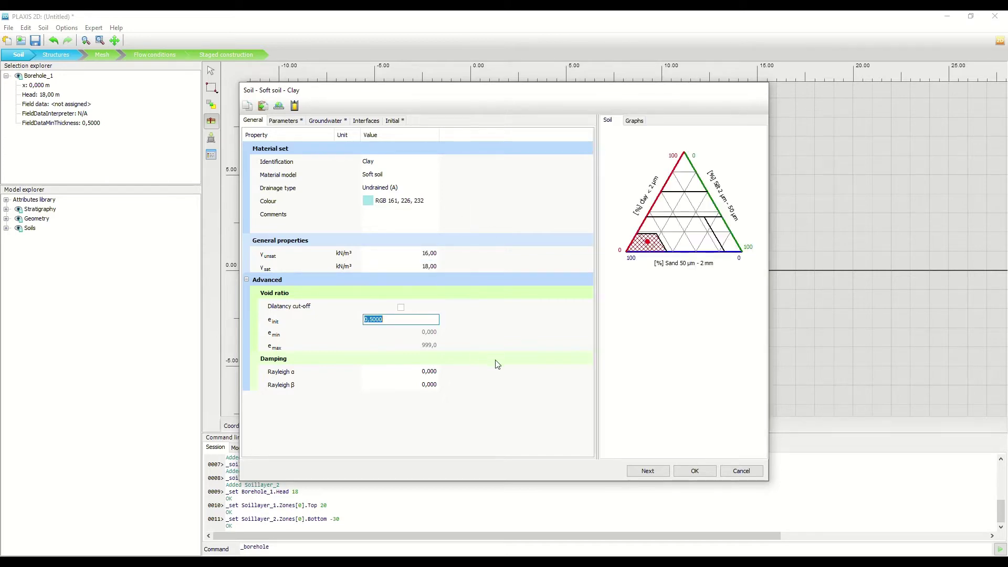
# - Set the Clay stiffness parameters λ* to 0.03 and κ* to 8.5E-3
pyautogui.click(283, 120)
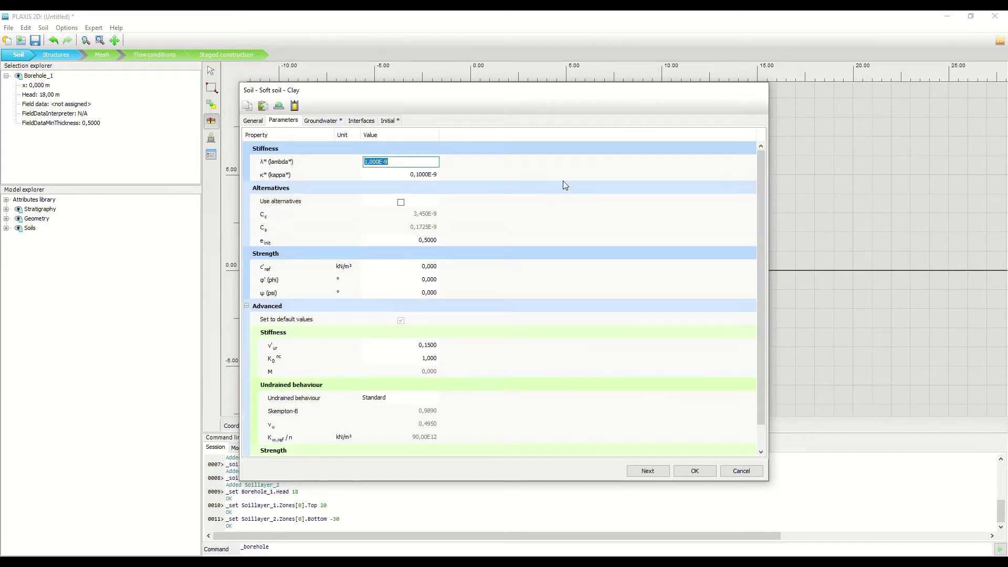
pyautogui.write('3')
pyautogui.press('Tab')
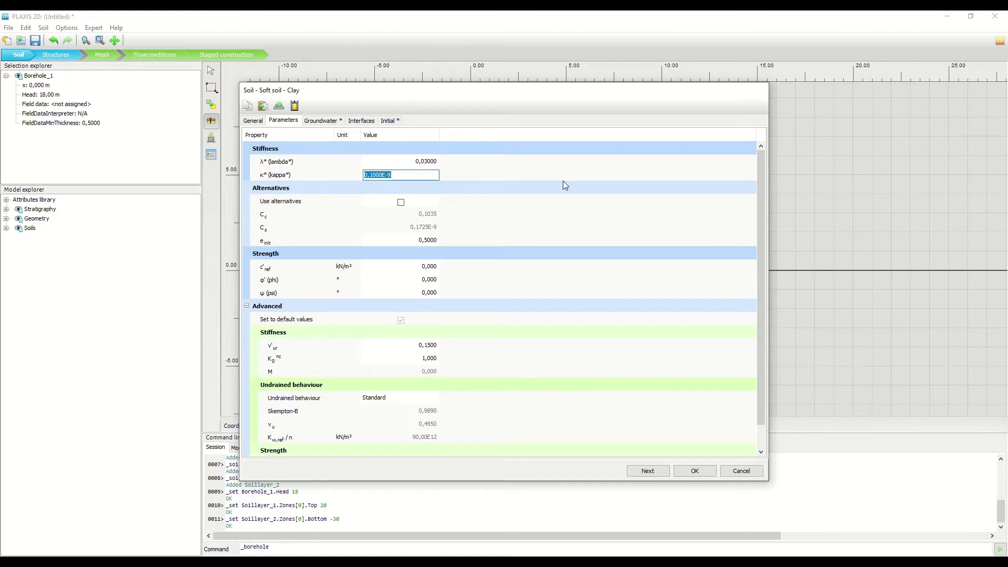
pyautogui.write('8,5e-3')
pyautogui.press('Return')
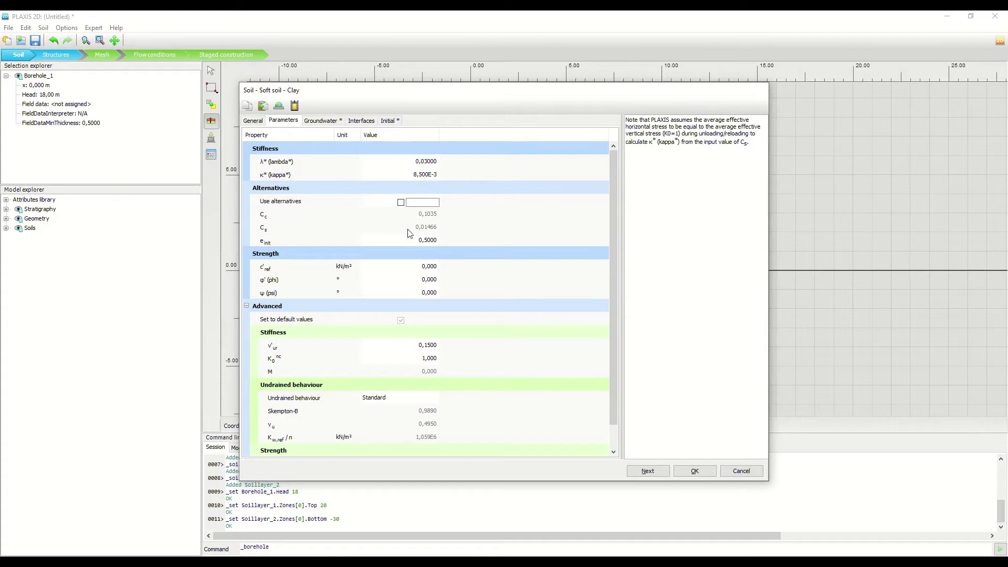
# - Set the Clay strength to a cohesion c'ref of 1 kN/m² and a friction angle φ' of 25°
pyautogui.click(423, 267)
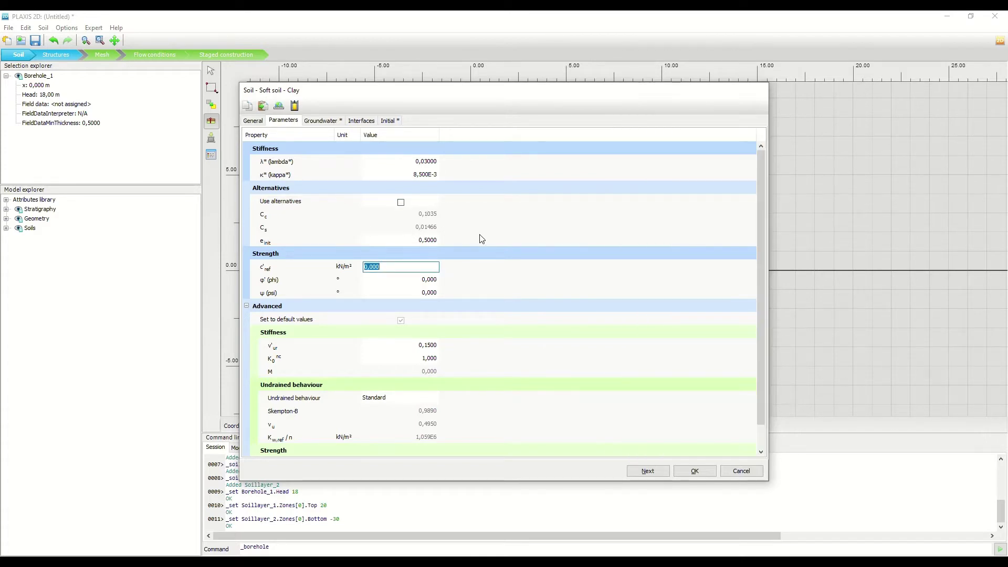
pyautogui.write('1')
pyautogui.press('Return')
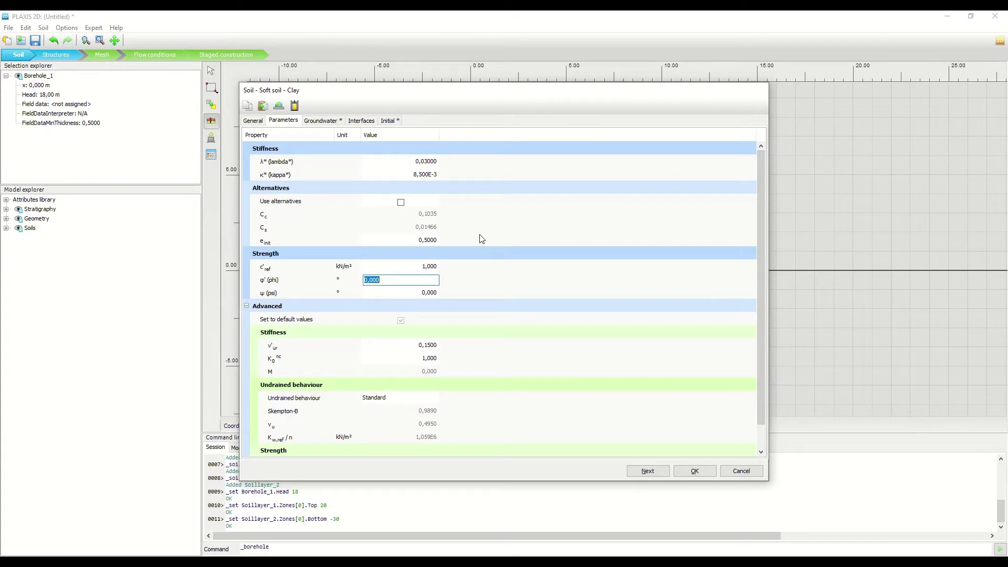
pyautogui.write('25')
pyautogui.press('Return')
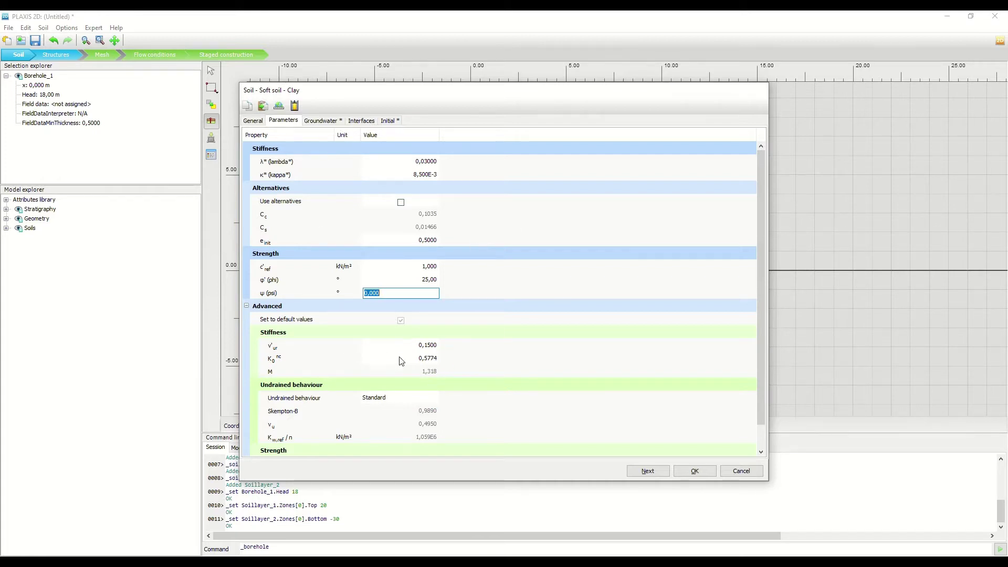
# - Set the Clay permeabilities kx and ky to 0.001 m/day in the groundwater flow parameters
pyautogui.click(323, 121)
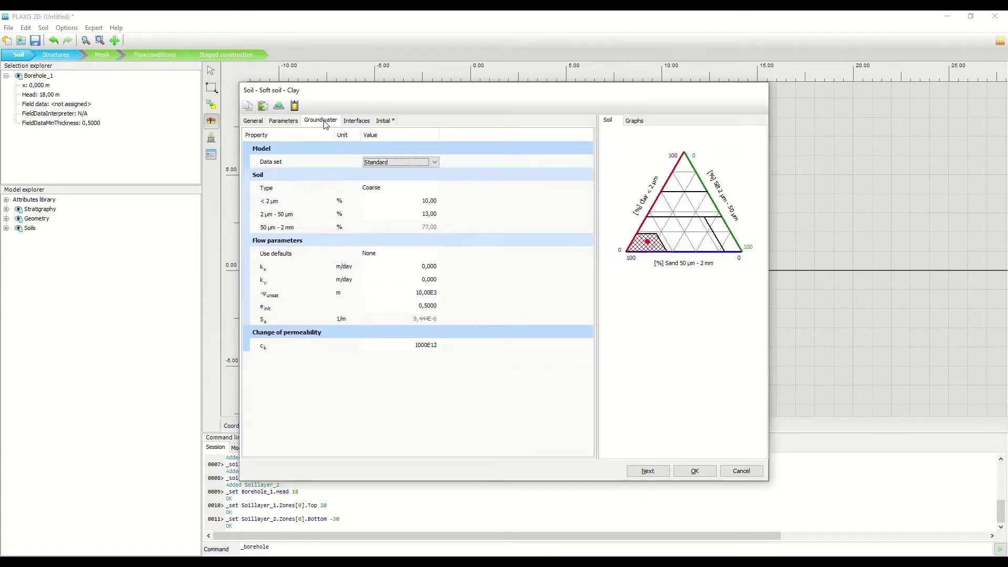
pyautogui.click(430, 268)
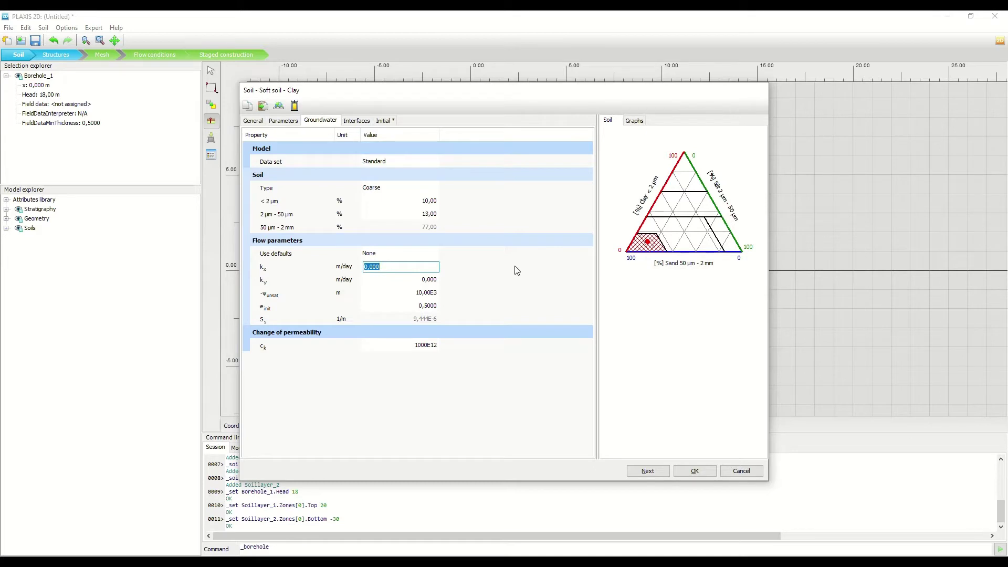
pyautogui.write('0,001')
pyautogui.press('Return')
pyautogui.write('0,001')
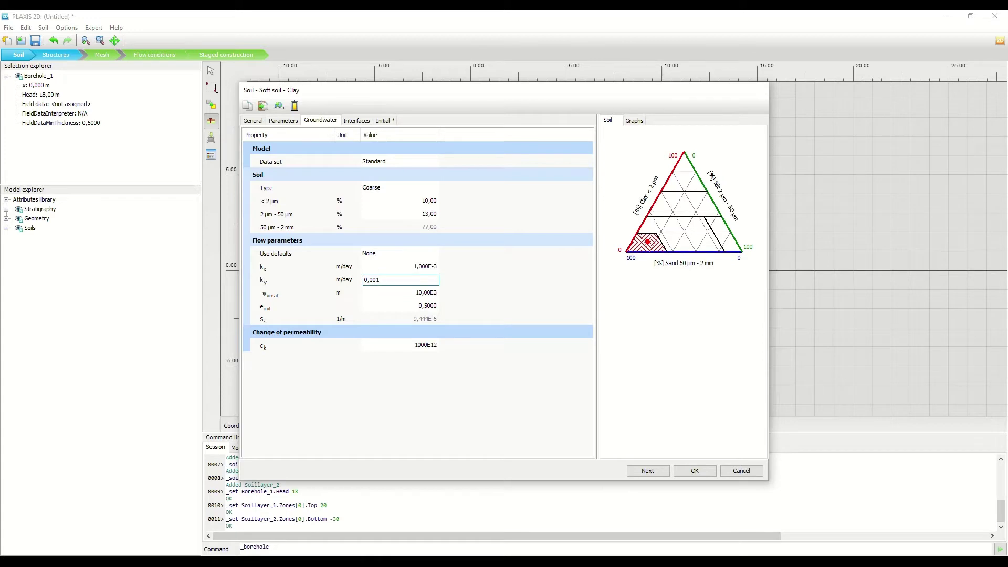
pyautogui.press('Return')
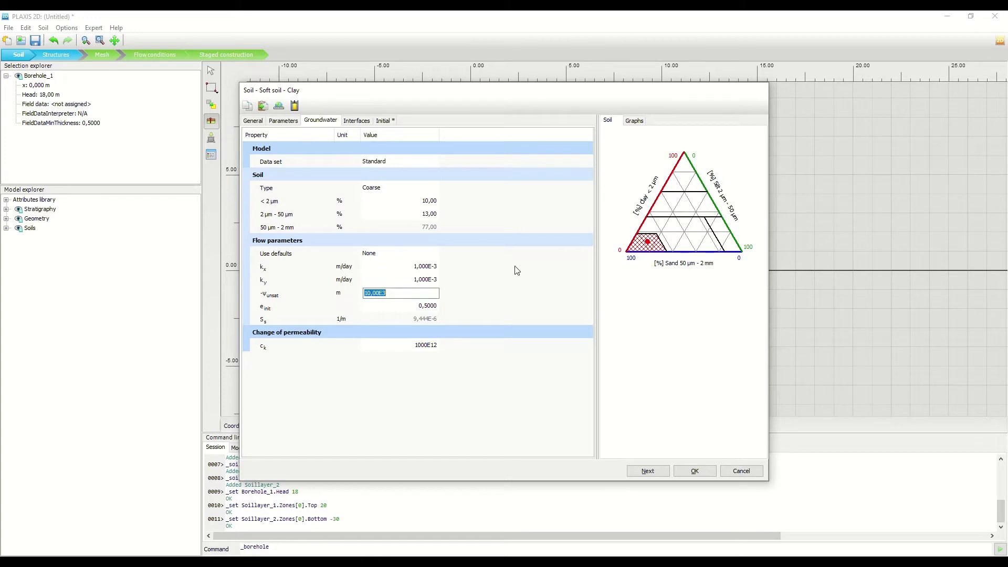
# - Set the Clay interface strength to Manual with an R_inter of 0.5
pyautogui.click(356, 120)
pyautogui.click(384, 190)
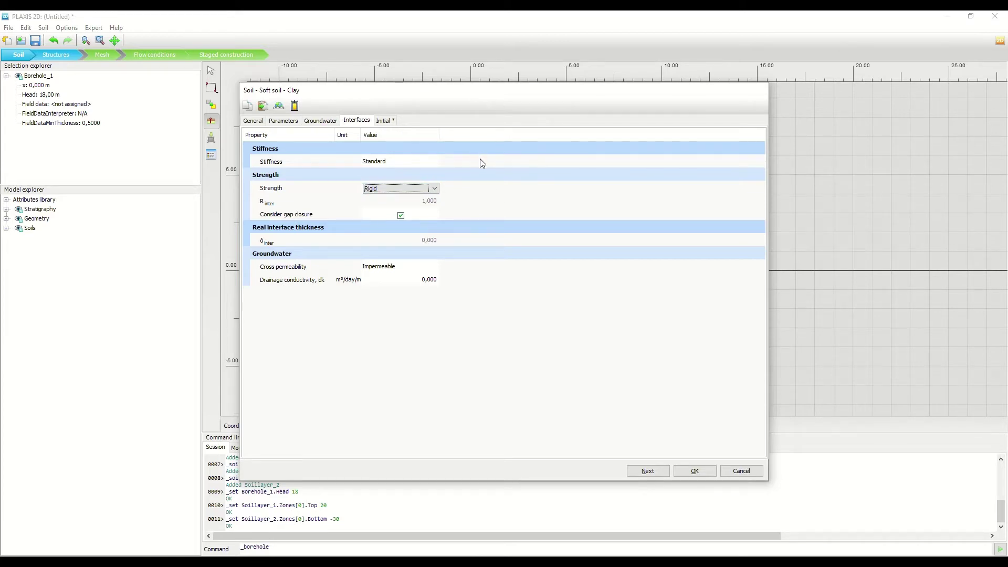
pyautogui.click(402, 190)
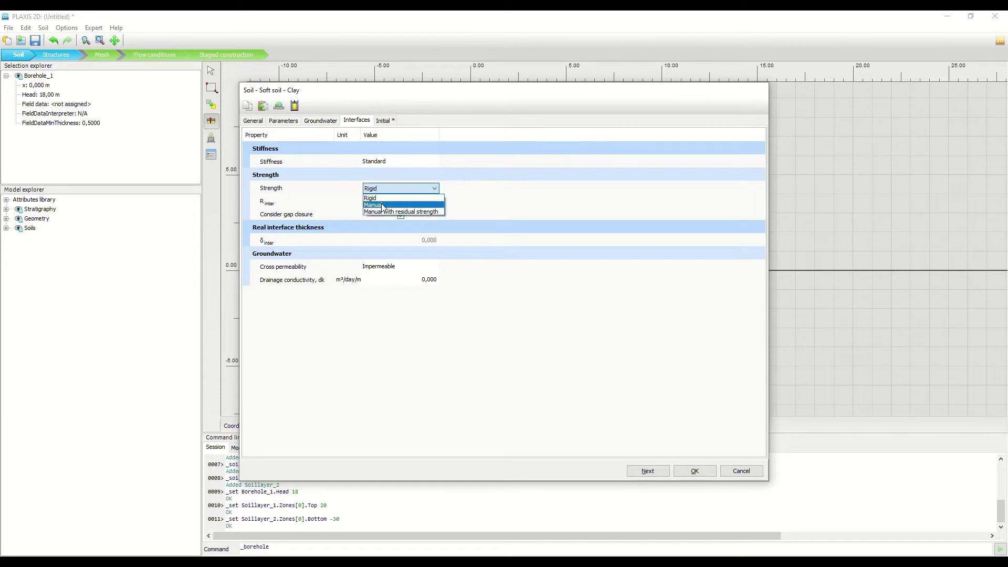
pyautogui.click(381, 204)
pyautogui.click(434, 202)
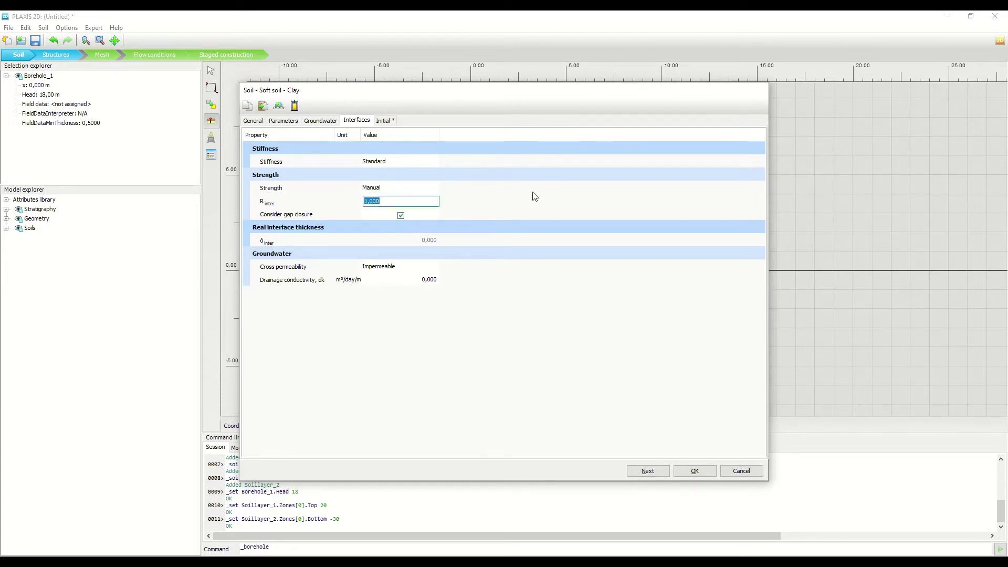
pyautogui.write('0,5')
# - Set the Clay pre-overburden pressure (POP) to 5 kN/m² and save the material set
pyautogui.click(384, 122)
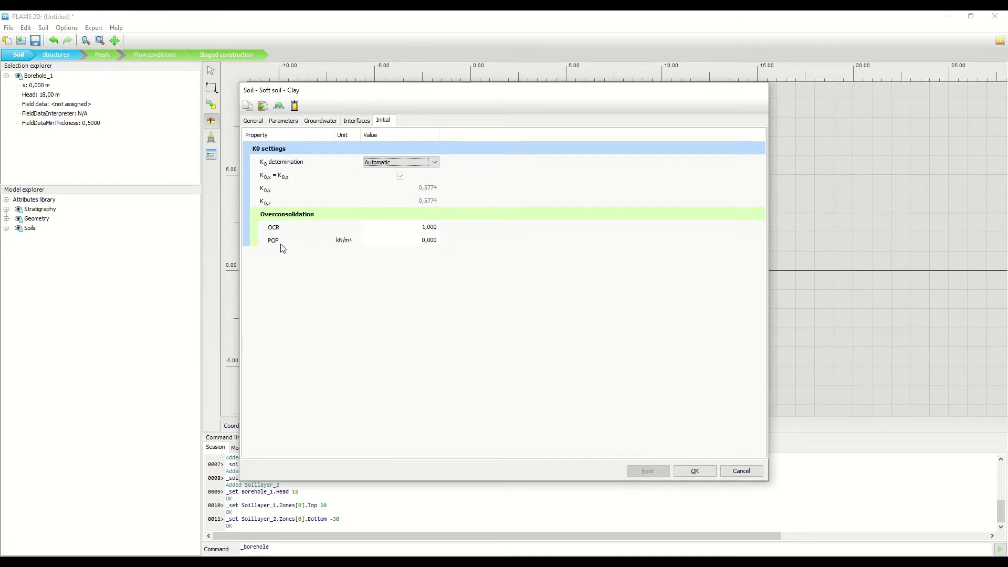
pyautogui.click(418, 242)
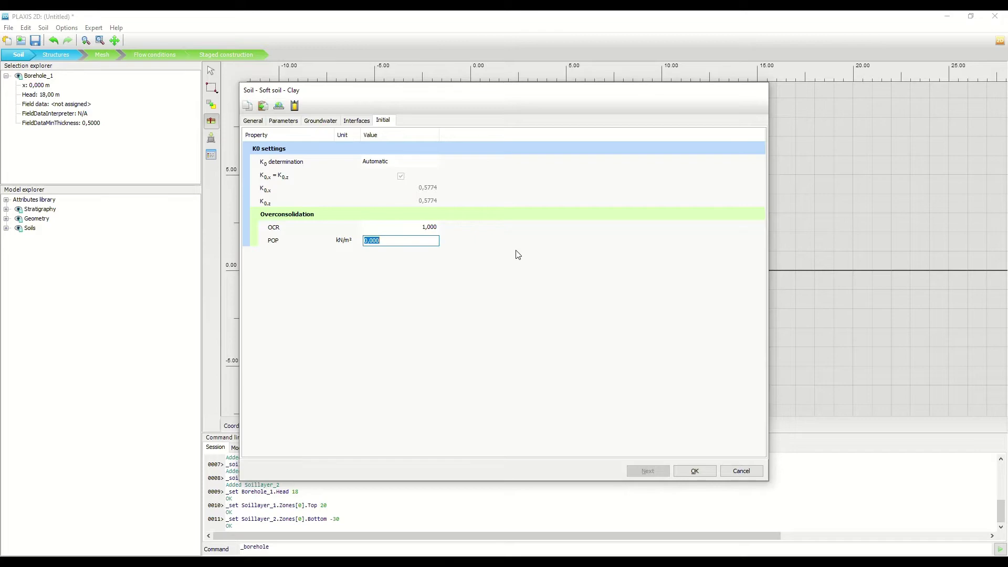
pyautogui.write('5')
pyautogui.press('Return')
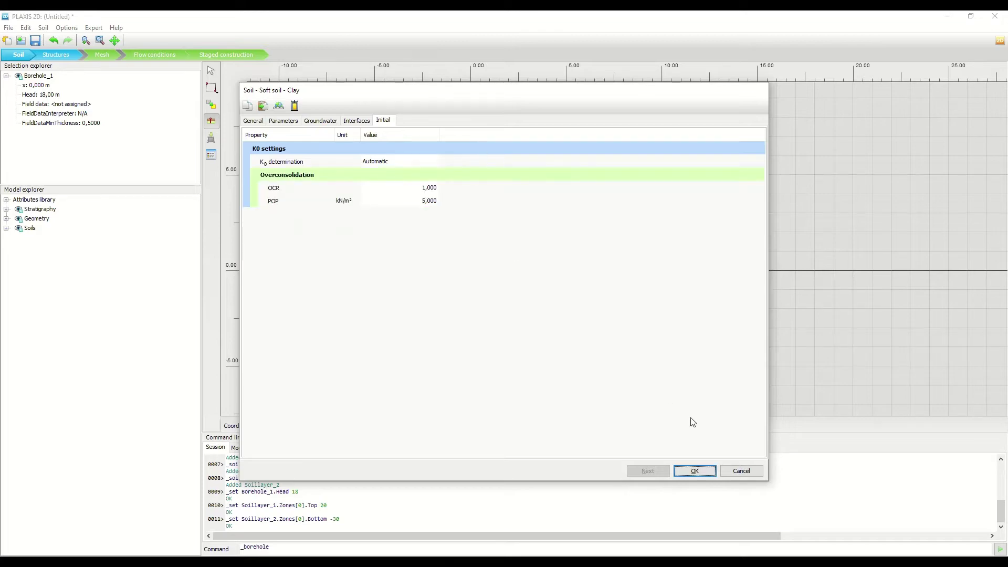
pyautogui.click(695, 471)
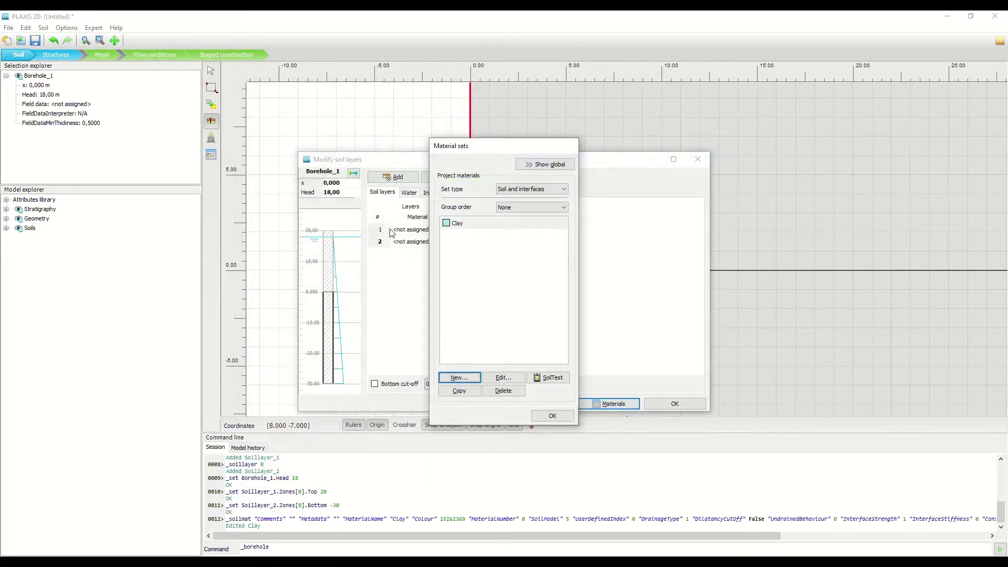
# - Create a new soil material set with the identification "Sand" and the Hardening soil model
pyautogui.click(459, 377)
pyautogui.write('Sand')
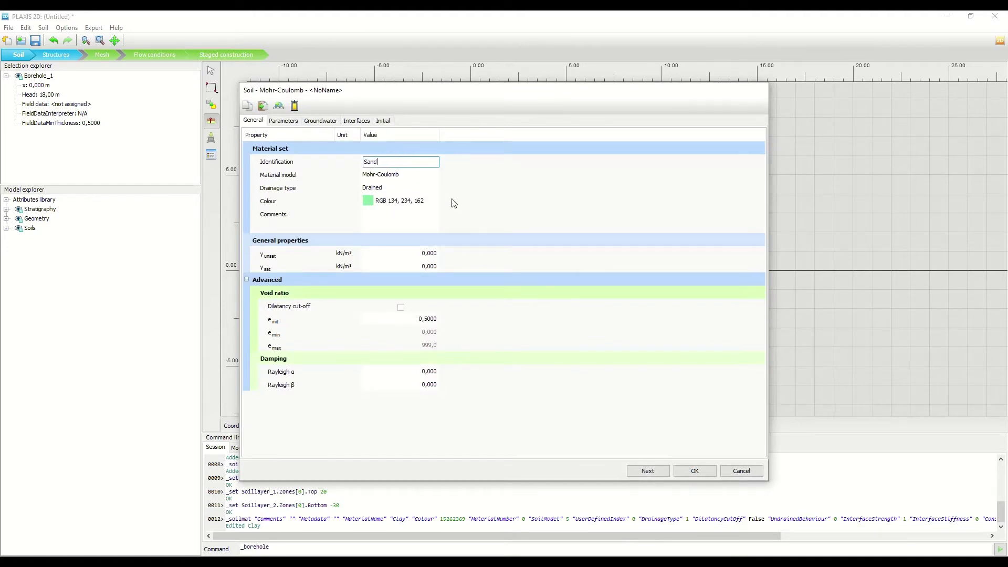
pyautogui.press('Tab')
pyautogui.click(409, 181)
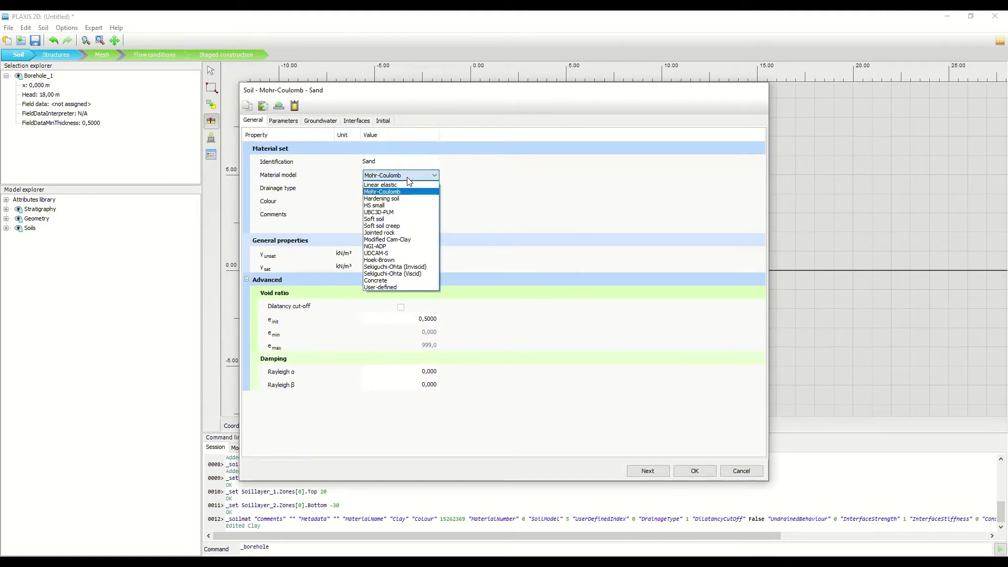
pyautogui.click(398, 195)
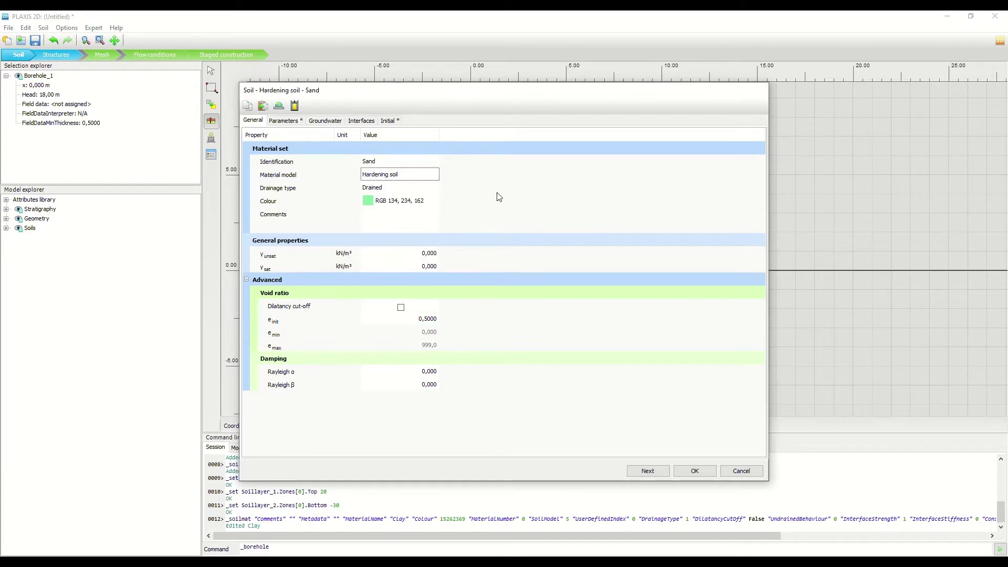
# - Set the Sand unit weights to 17 kN/m³ unsaturated and 20 kN/m³ saturated
pyautogui.click(422, 256)
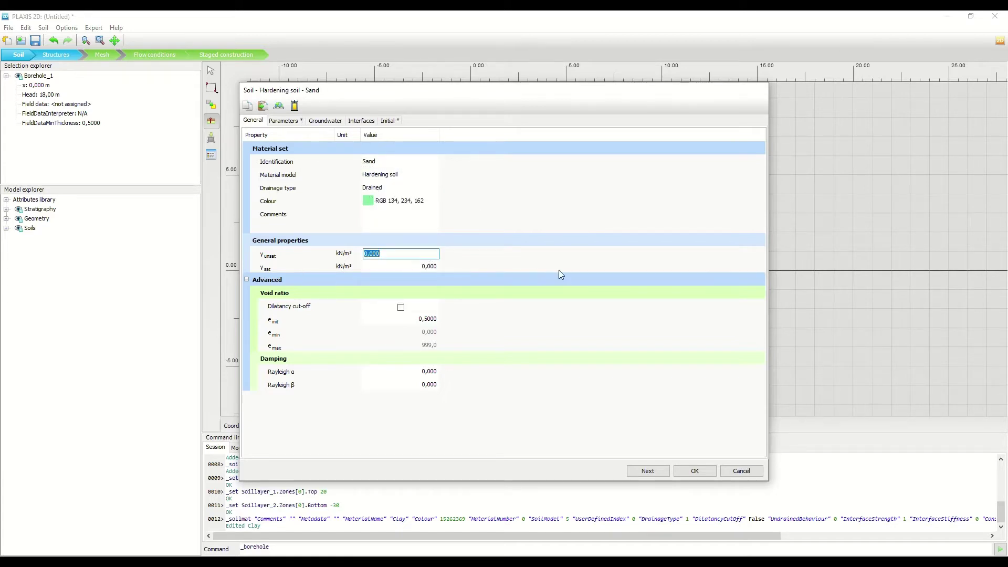
pyautogui.write('17')
pyautogui.press('Tab')
pyautogui.write('20')
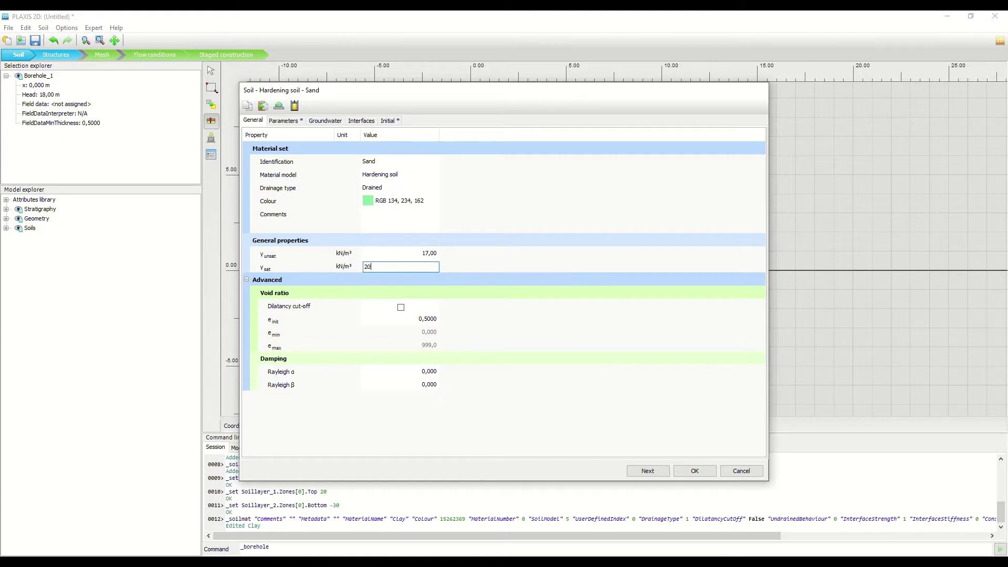
pyautogui.press('Tab')
# - Set the Sand secant stiffness E50ref to 40E3 kN/m² and accept the derived Eoed and Eur stiffnesses
pyautogui.click(294, 120)
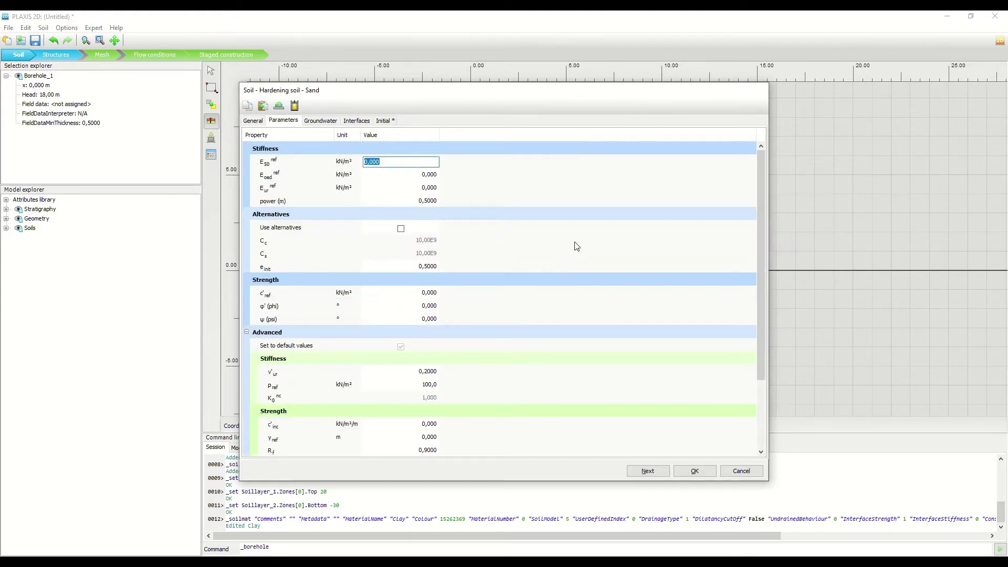
pyautogui.write('4e1')
pyautogui.press('BackSpace')
pyautogui.press('Tab')
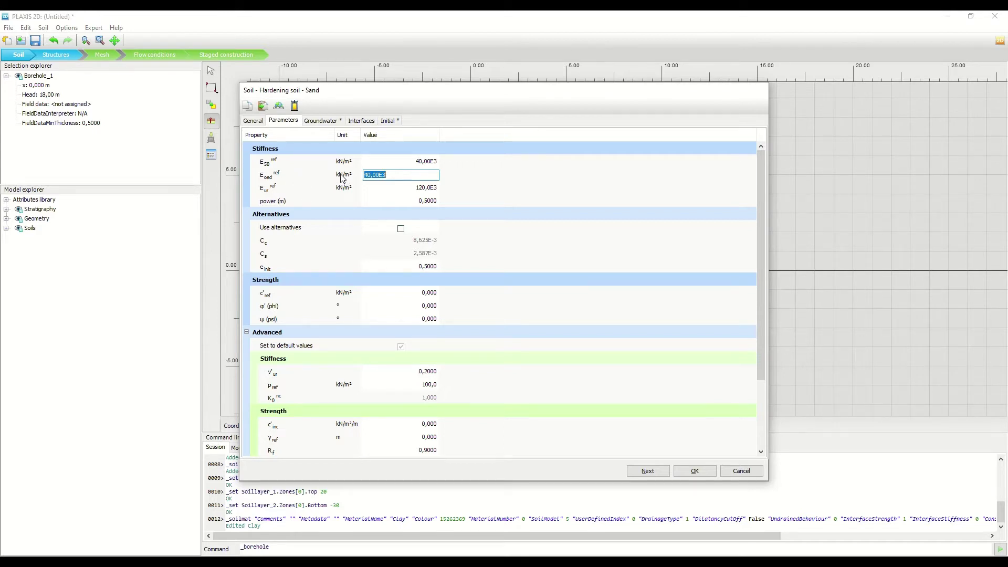
pyautogui.click(477, 184)
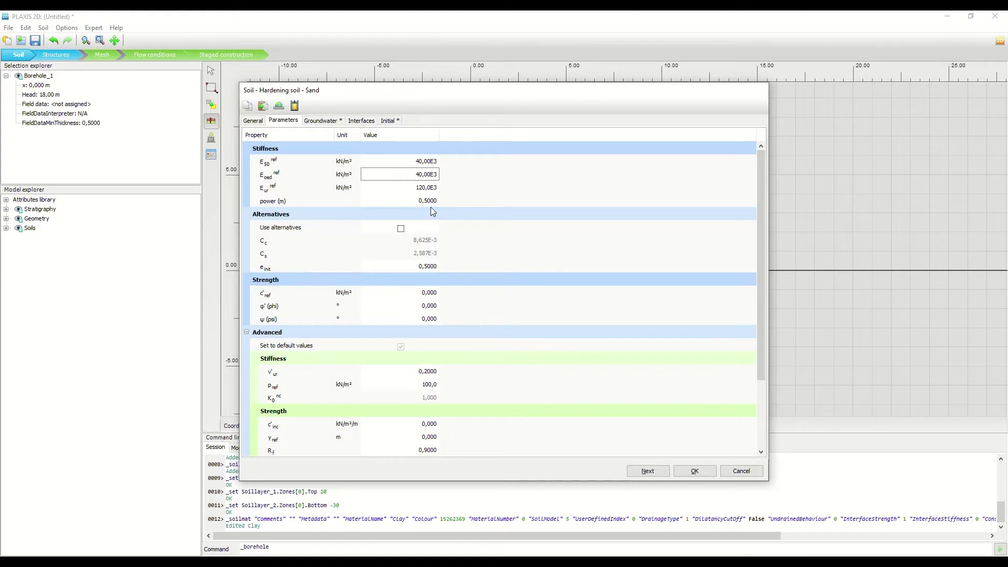
# - Set the Sand friction angle φ' to 32° and its dilatancy angle ψ to 2°
pyautogui.click(426, 307)
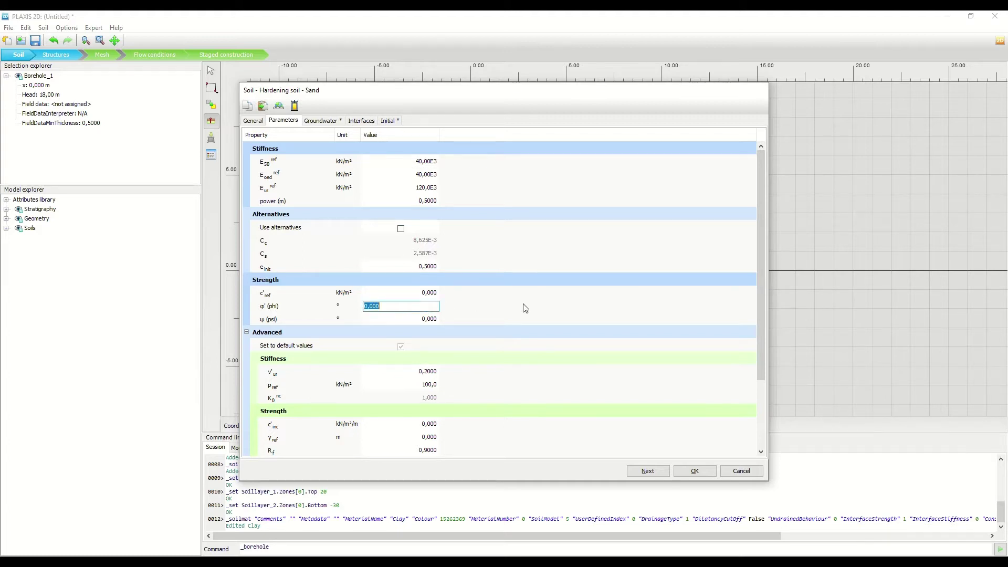
pyautogui.write('32')
pyautogui.press('Return')
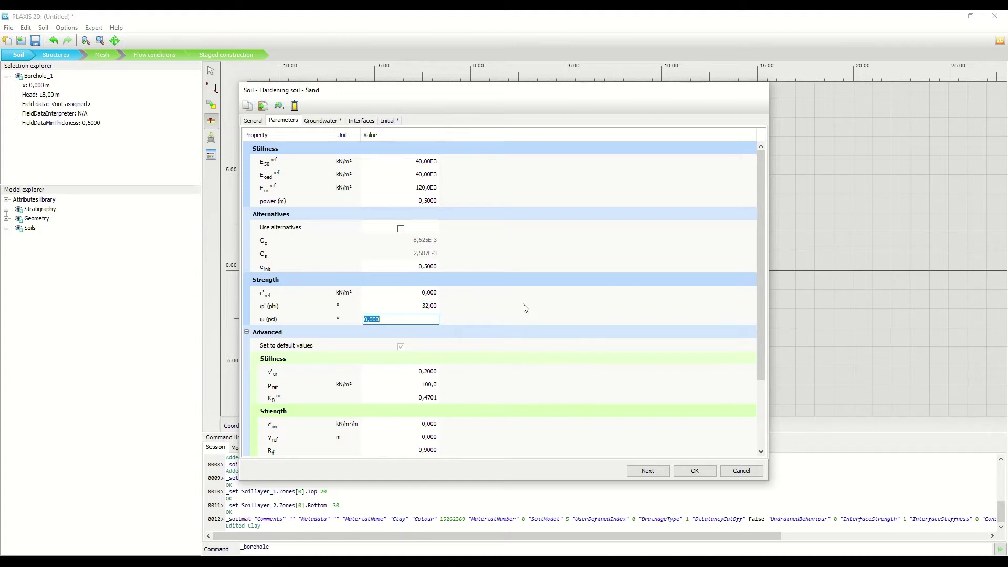
pyautogui.write('0')
pyautogui.press('Tab')
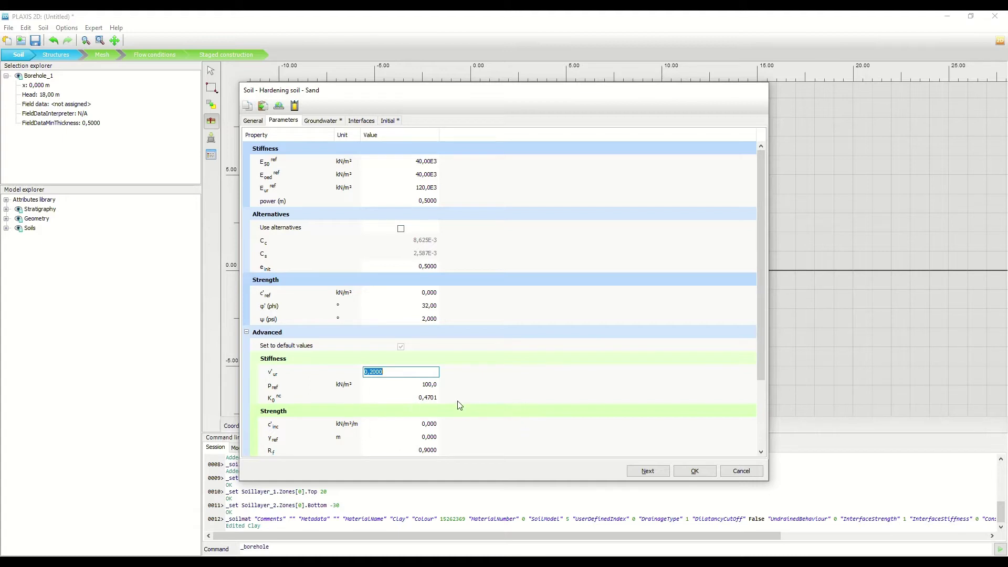
# - Set the Sand permeabilities kx and ky to 1 m/day in the groundwater flow parameters
pyautogui.click(326, 124)
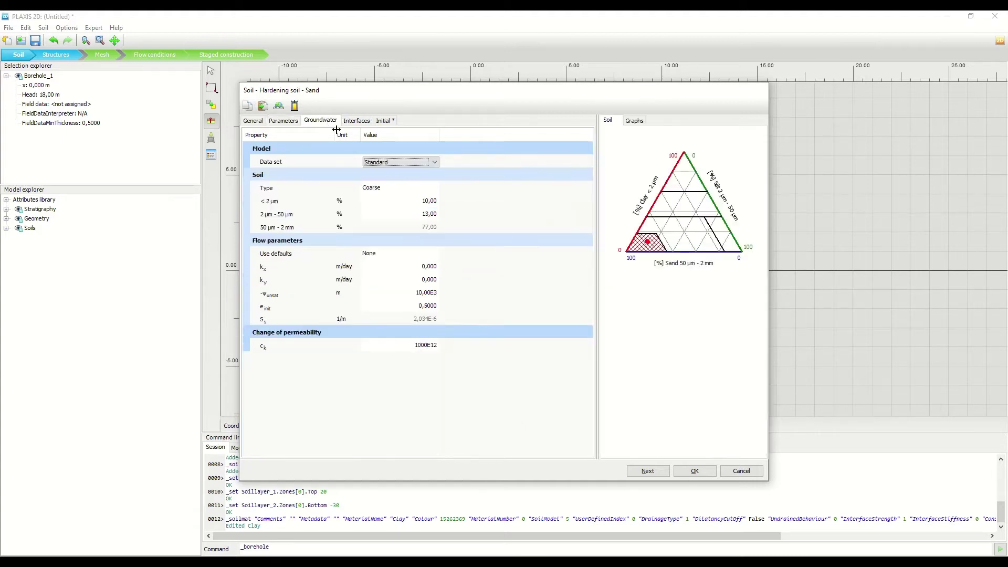
pyautogui.click(421, 267)
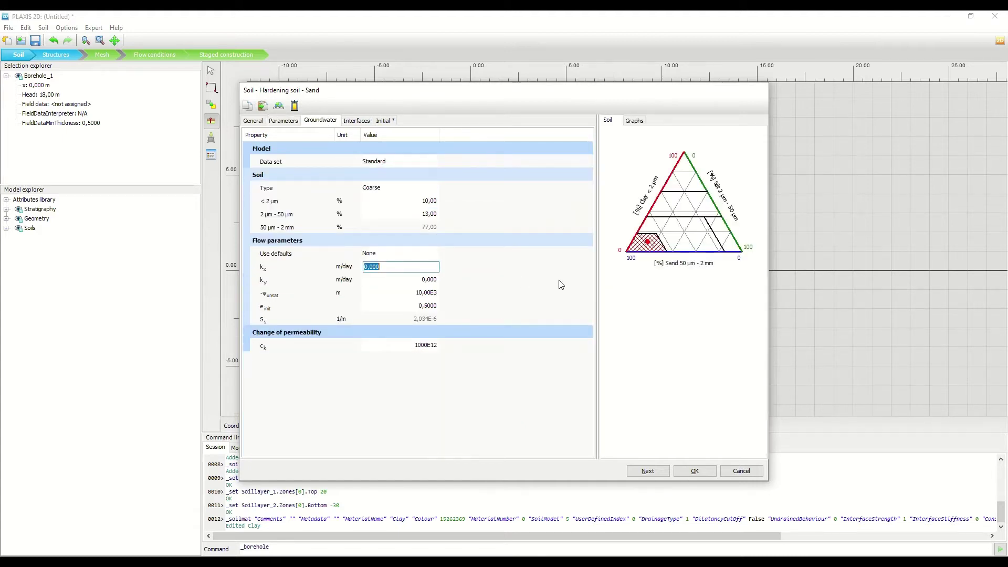
pyautogui.write('1')
pyautogui.press('Tab')
pyautogui.write('1')
pyautogui.press('Tab')
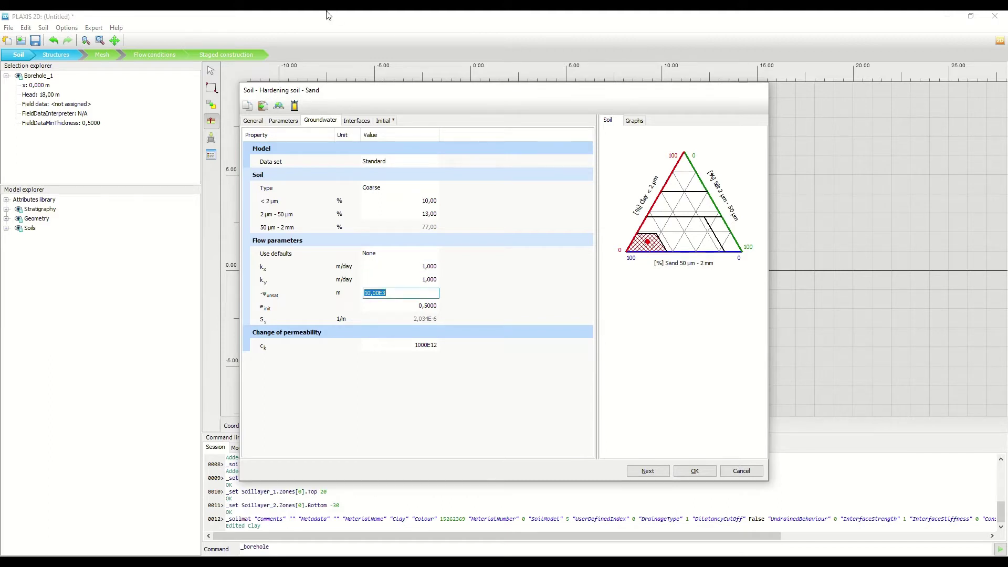
# - Set the Sand interface strength to Manual with an R_inter of 0.67, and save the material set with default initial settings
pyautogui.click(356, 120)
pyautogui.click(383, 189)
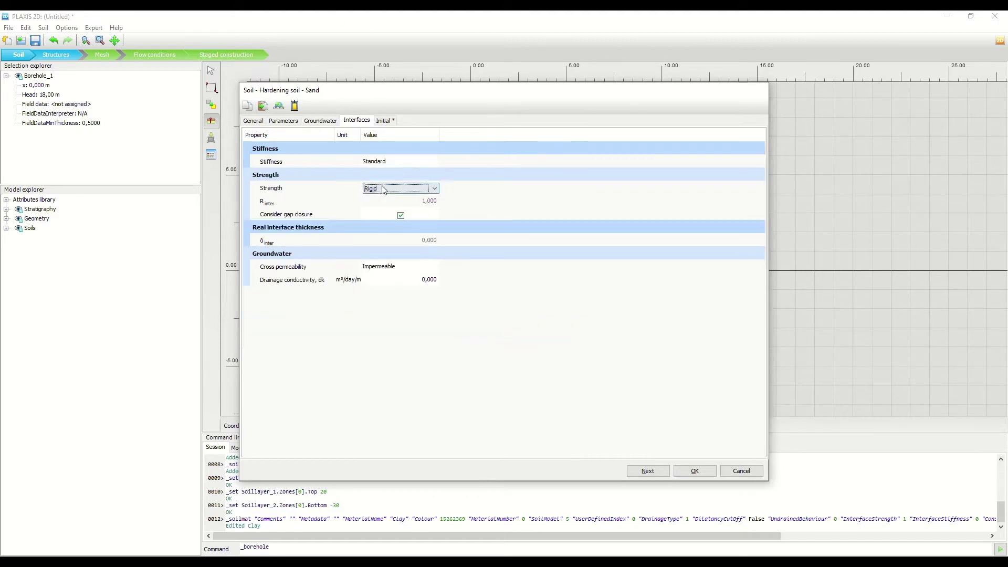
pyautogui.click(384, 190)
pyautogui.click(391, 206)
pyautogui.click(426, 202)
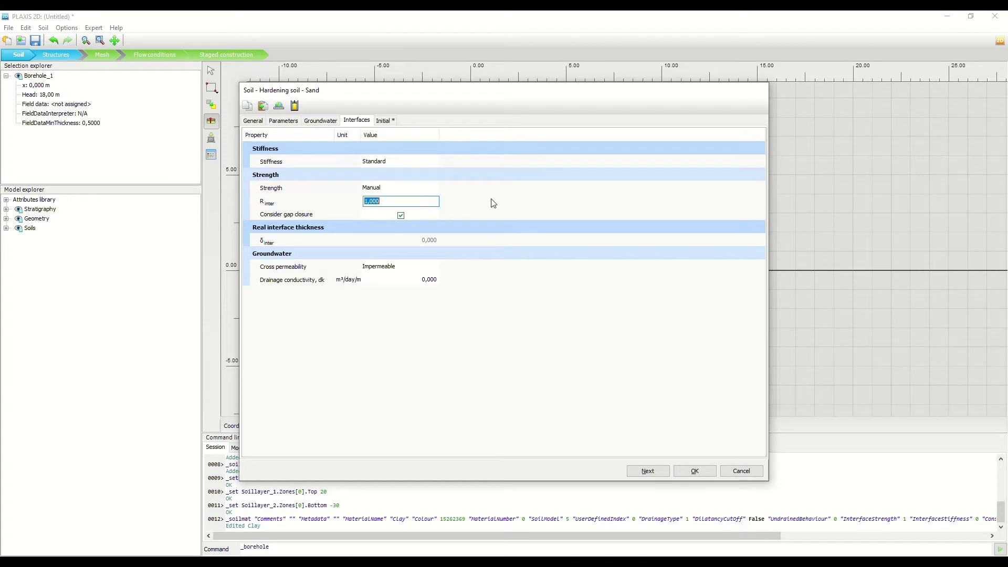
pyautogui.write('0,67')
pyautogui.press('Tab')
pyautogui.click(384, 120)
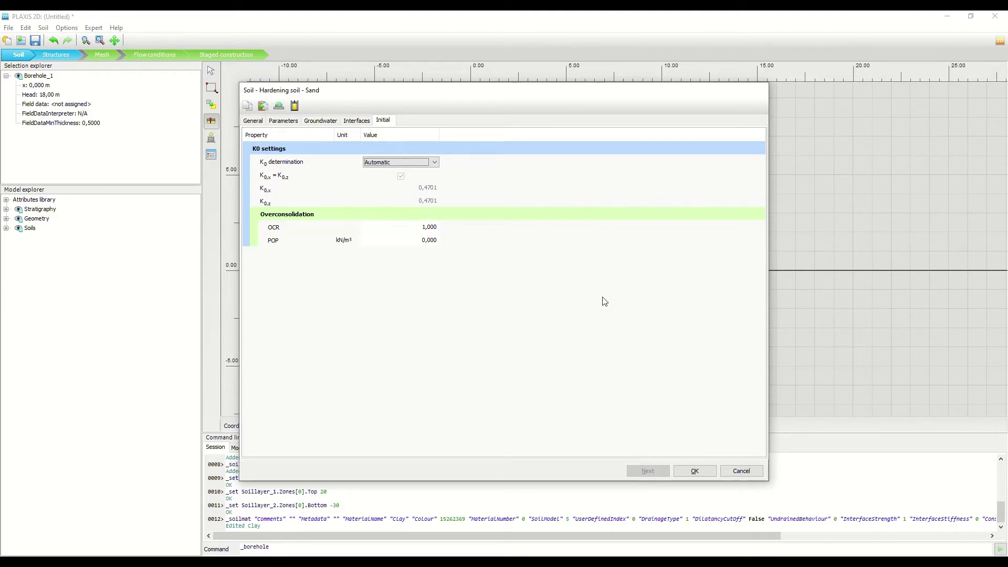
pyautogui.click(696, 471)
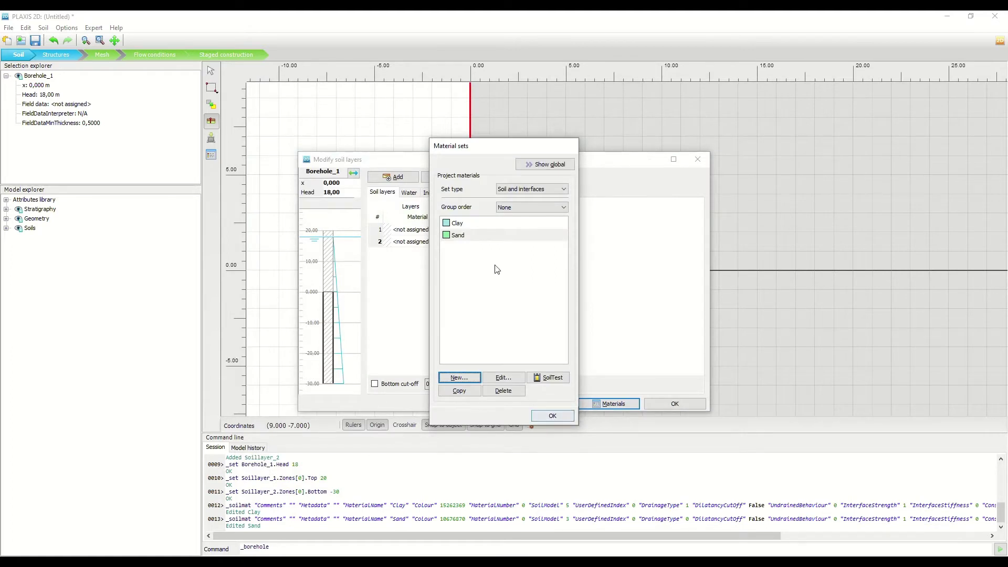
# - Assign the Clay material to soil layer 1 and Sand to layer 2, and finish the borehole's soil layer definition
pyautogui.click(457, 222)
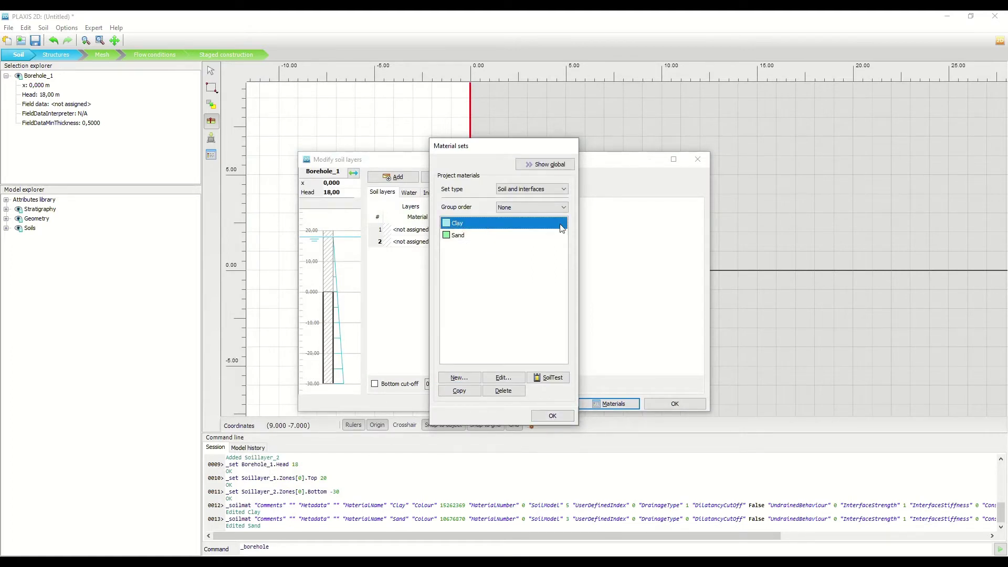
pyautogui.click(552, 416)
pyautogui.click(412, 230)
pyautogui.click(425, 231)
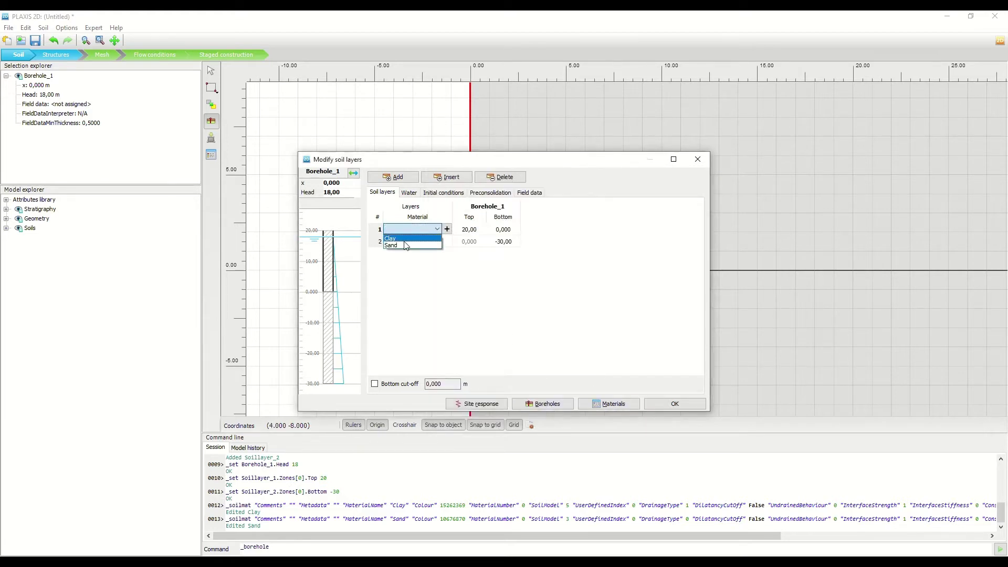
pyautogui.click(407, 239)
pyautogui.click(405, 241)
pyautogui.click(406, 242)
pyautogui.click(409, 257)
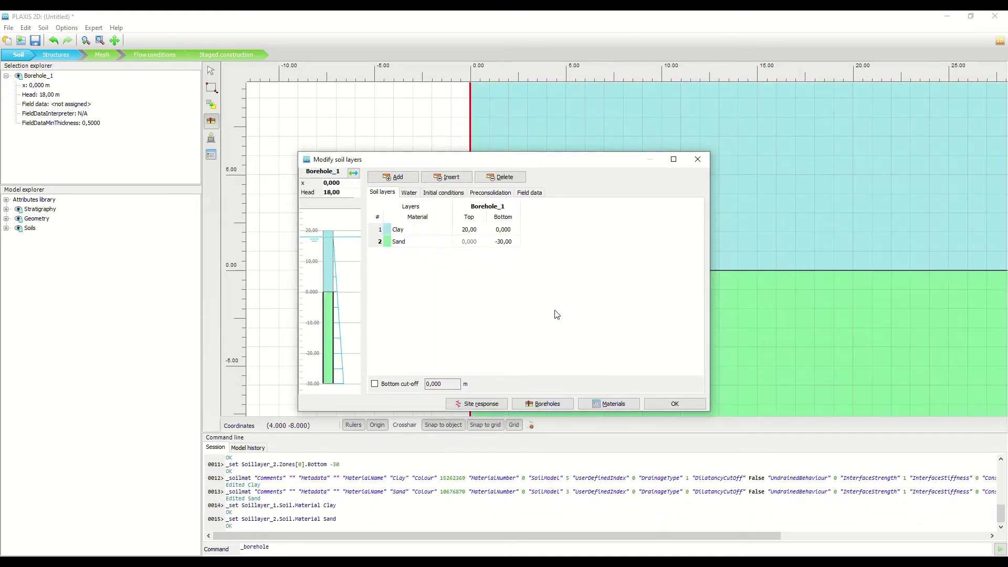
pyautogui.click(674, 404)
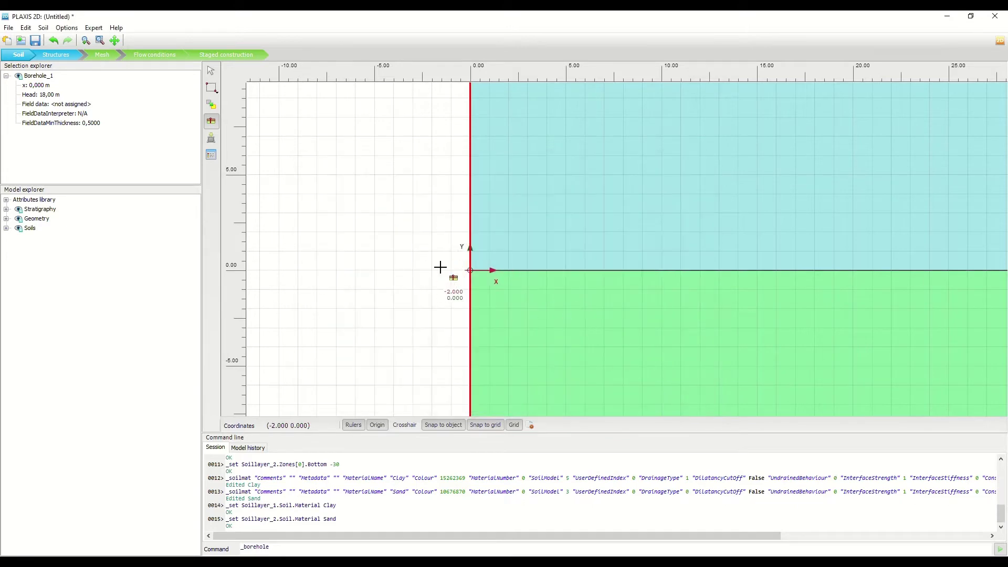
pyautogui.press('Escape')
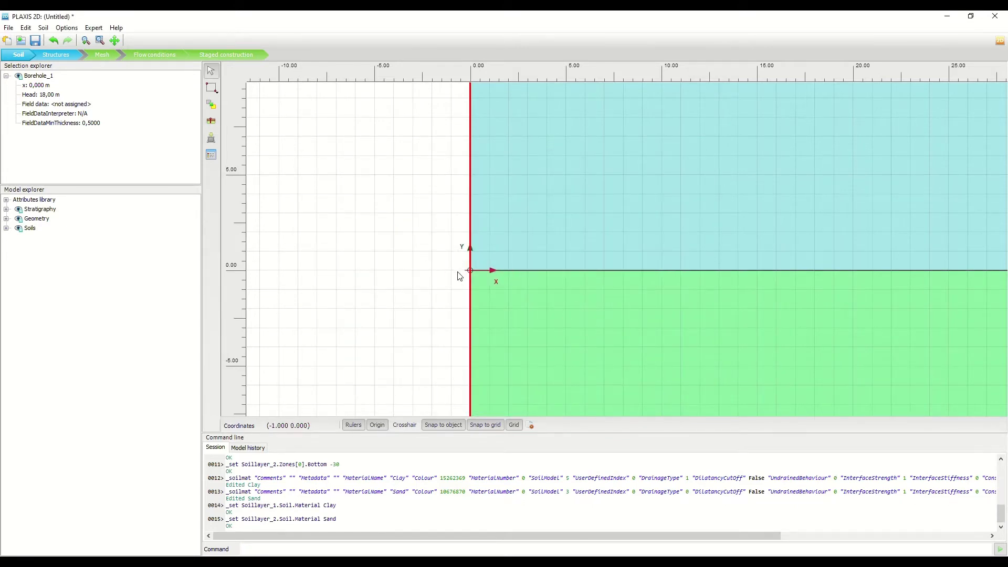
pyautogui.scroll(-5, 457, 222)
pyautogui.scroll(-2, 462, 186)
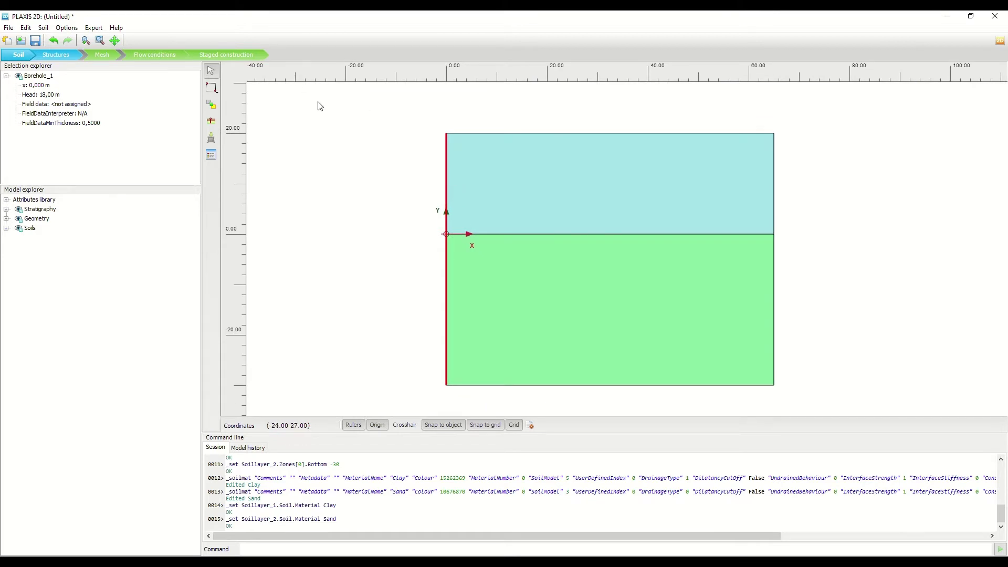
# - In the Structures stage, create a vertical plate from (50, 20) down to (50, -10) as the diaphragm wall
pyautogui.click(60, 55)
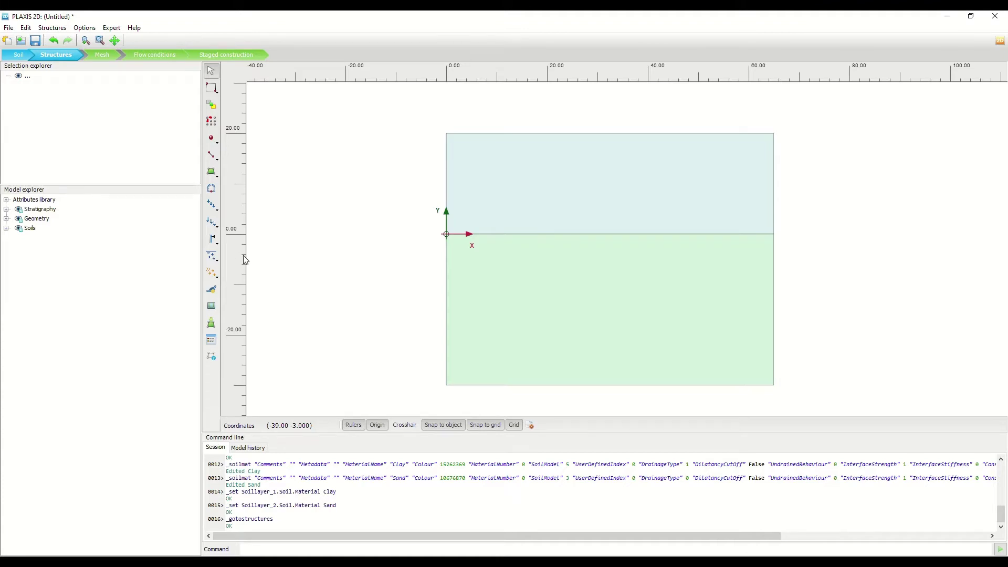
pyautogui.click(212, 242)
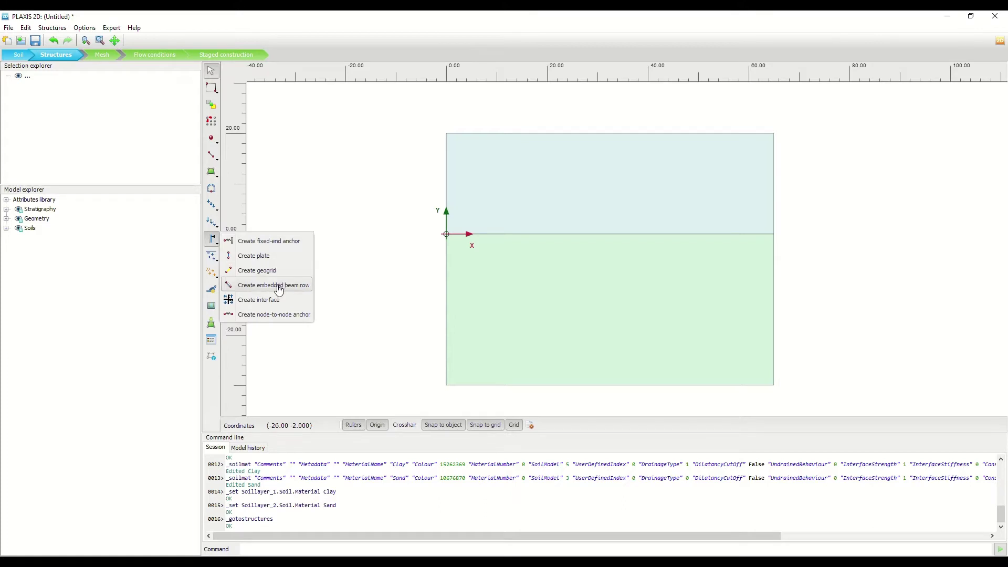
pyautogui.click(210, 241)
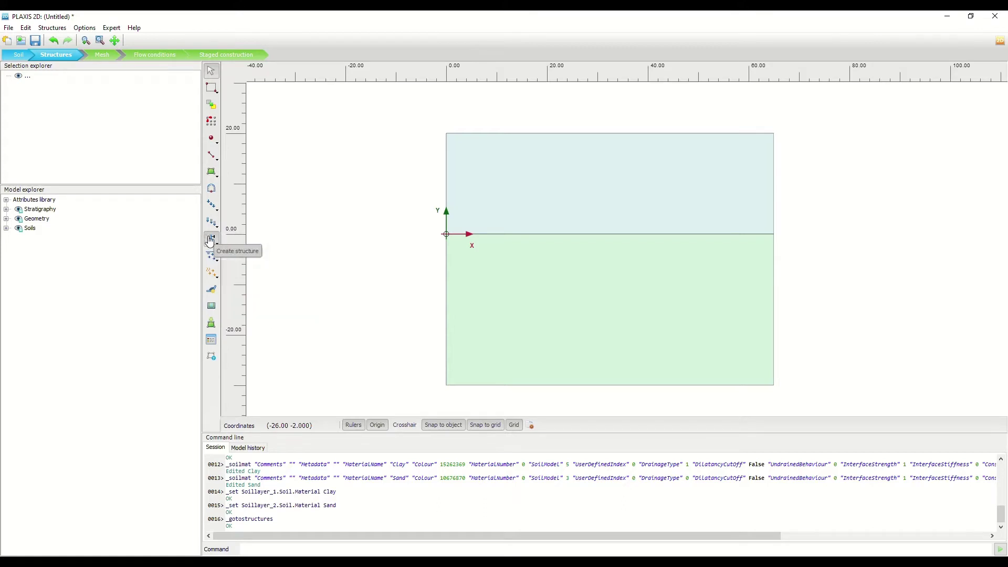
pyautogui.click(210, 242)
pyautogui.click(245, 254)
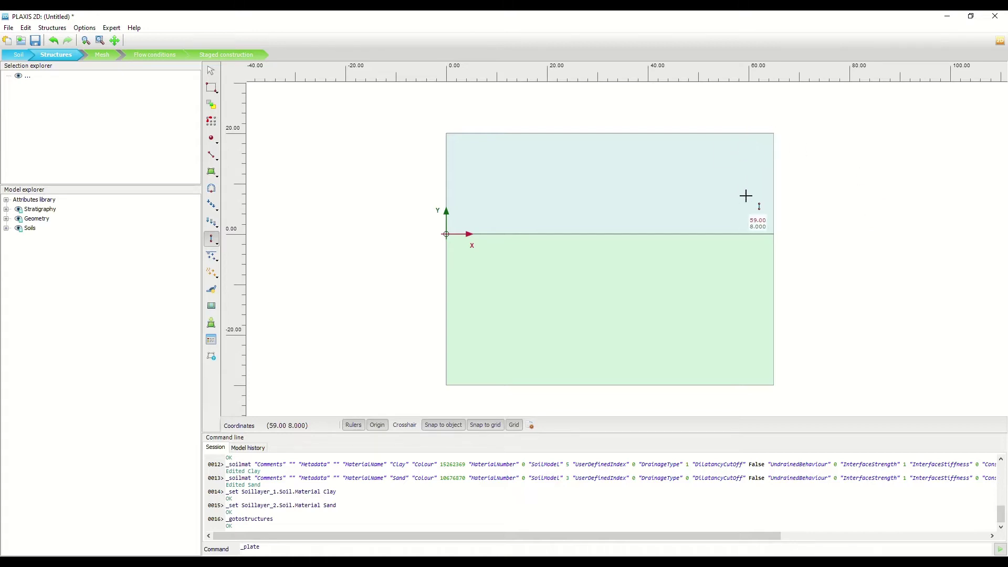
pyautogui.scroll(5, 719, 129)
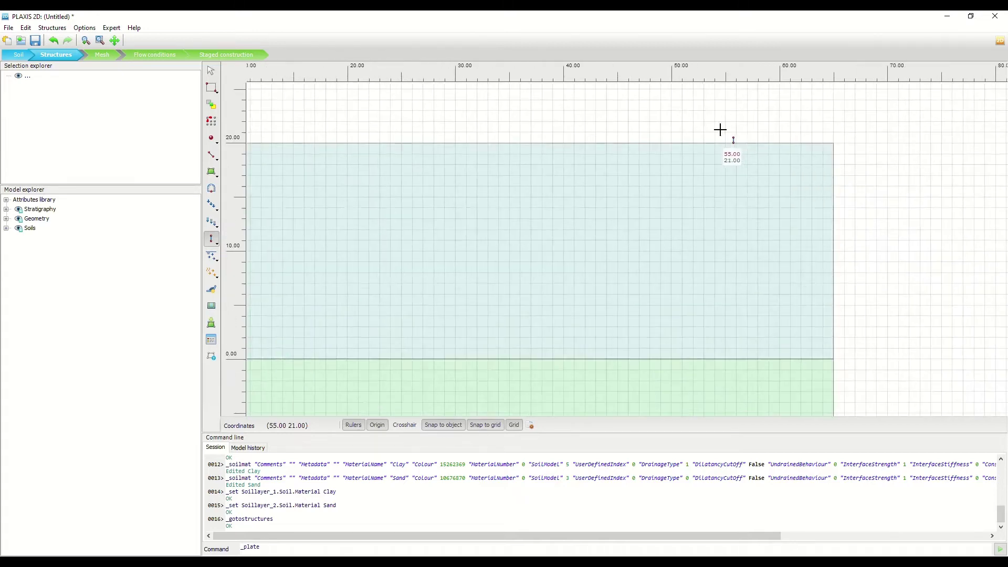
pyautogui.moveTo(711, 135); pyautogui.dragTo(604, 152)
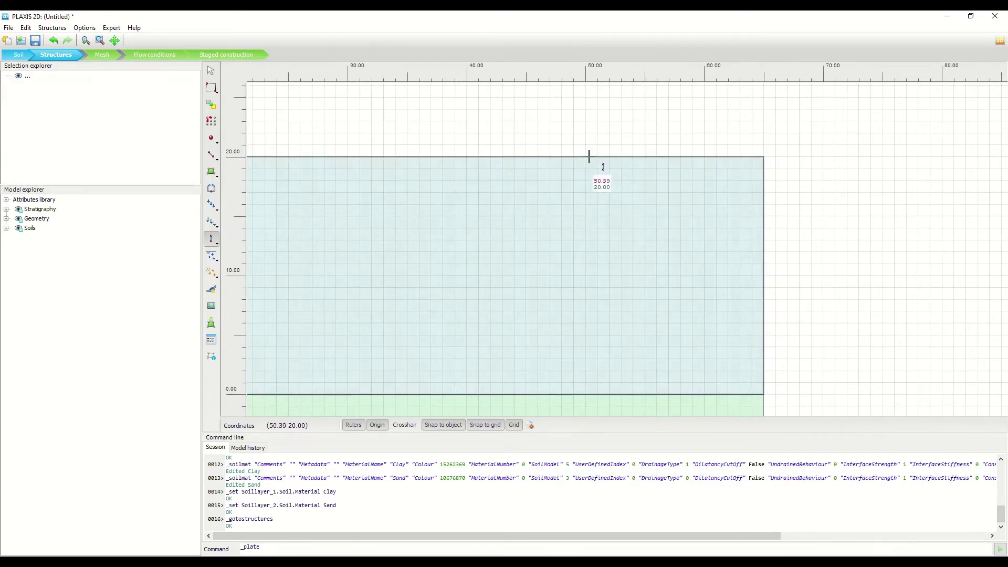
pyautogui.scroll(2, 585, 156)
pyautogui.scroll(1, 585, 156)
pyautogui.click(586, 156)
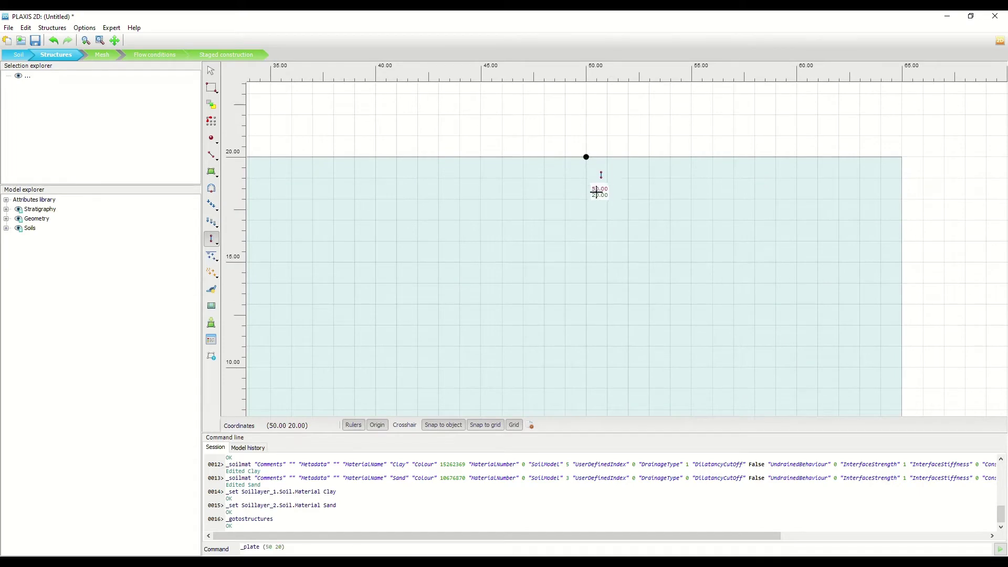
pyautogui.scroll(-3, 608, 210)
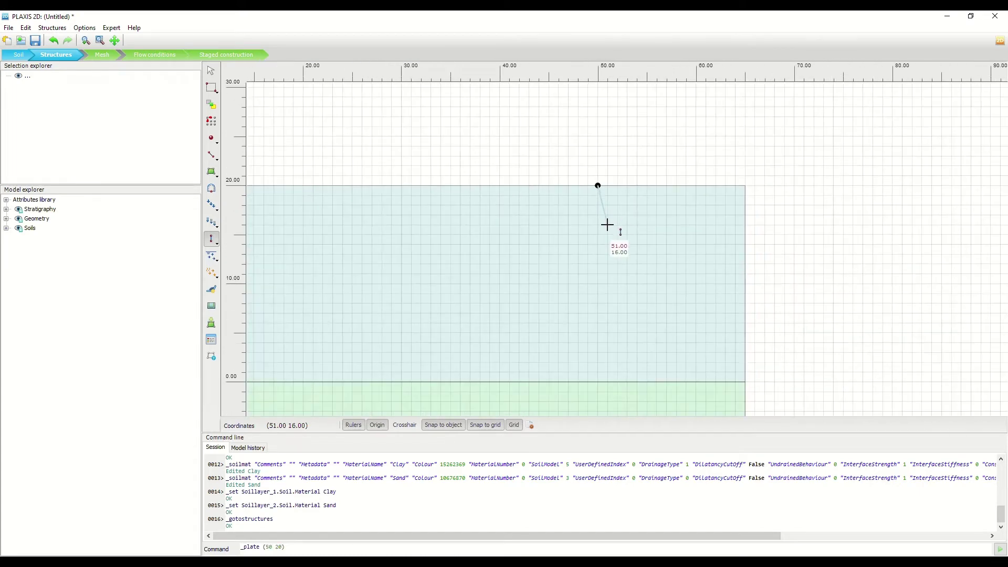
pyautogui.moveTo(601, 256); pyautogui.dragTo(608, 151)
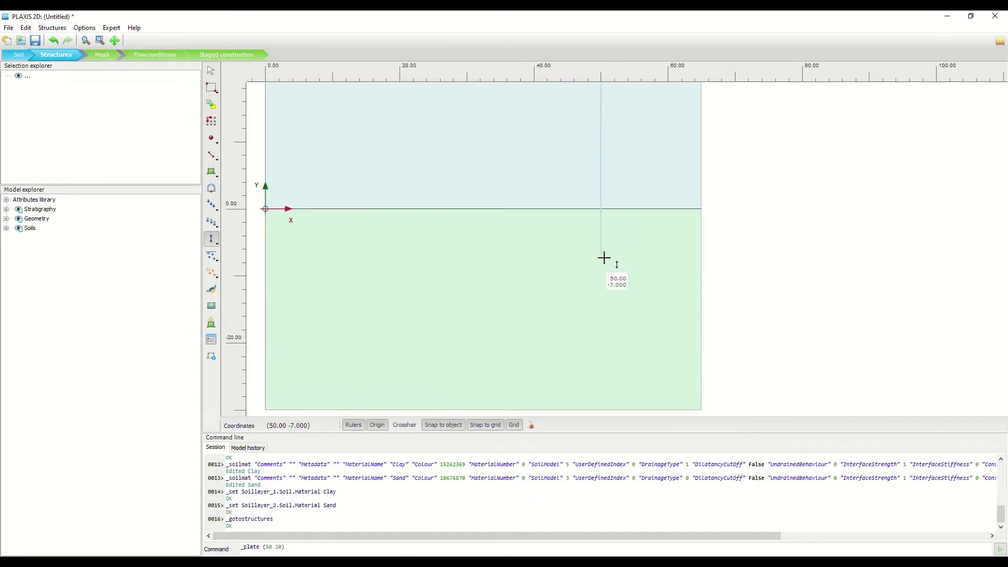
pyautogui.scroll(2, 600, 294)
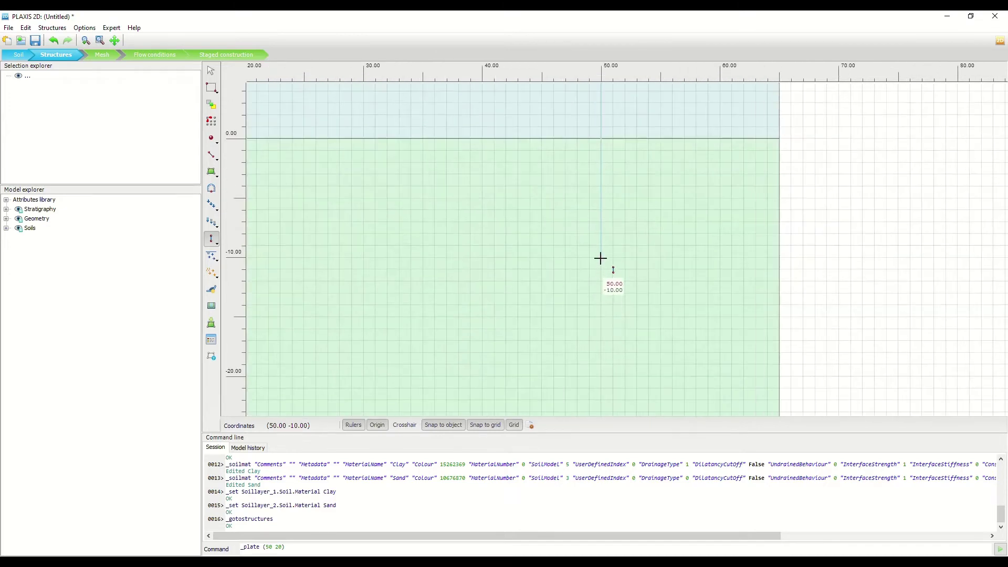
pyautogui.scroll(1, 600, 258)
pyautogui.scroll(1, 601, 257)
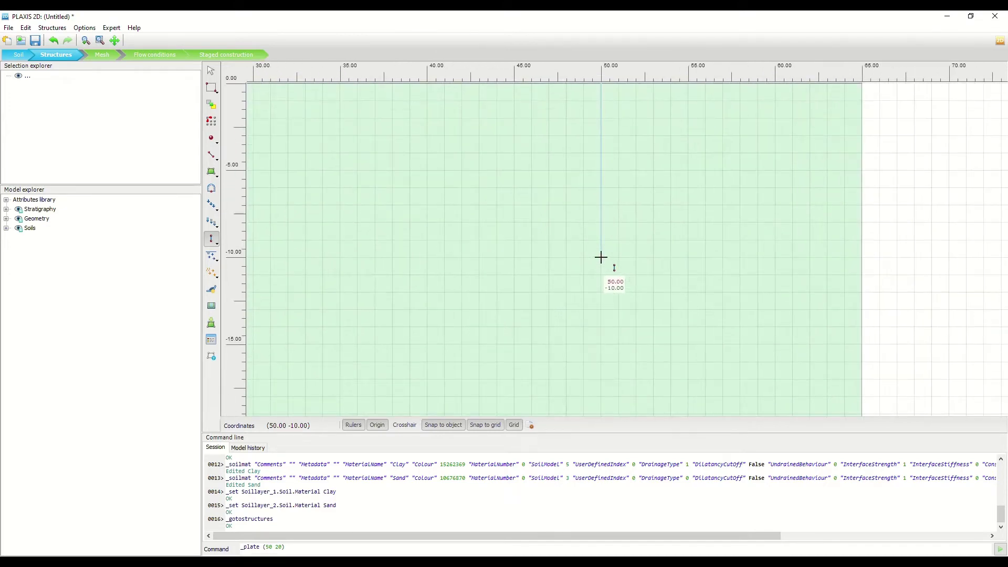
pyautogui.click(601, 257)
pyautogui.rightClick(600, 257)
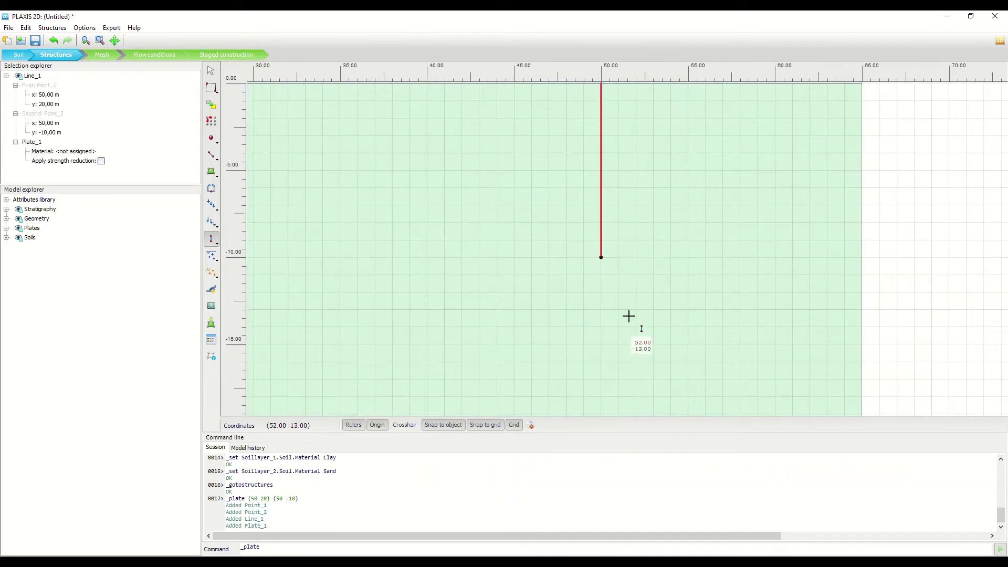
pyautogui.press('Escape')
pyautogui.click(531, 222)
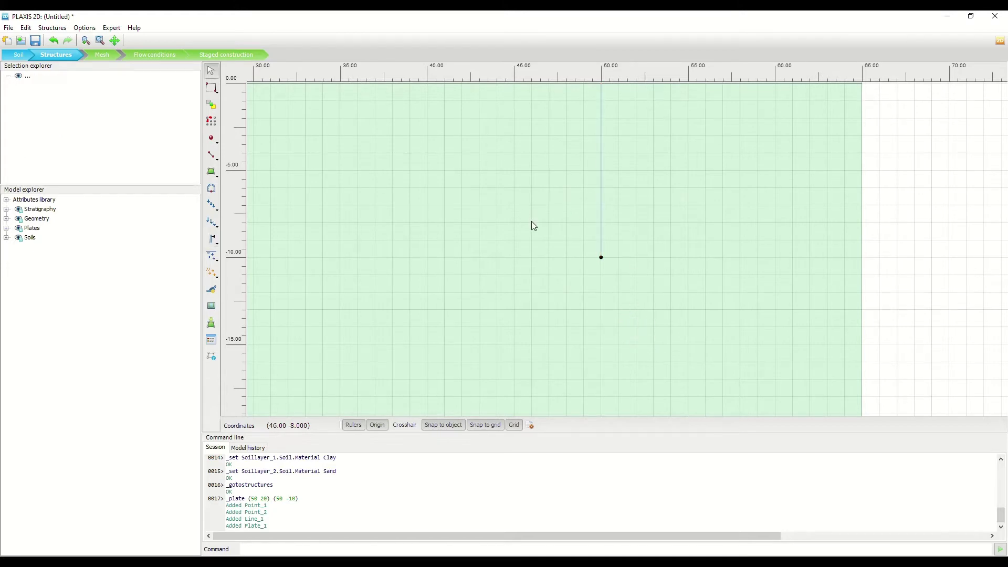
# - Create a new material set of type Plates and name it Diafragma
pyautogui.scroll(-3, 531, 222)
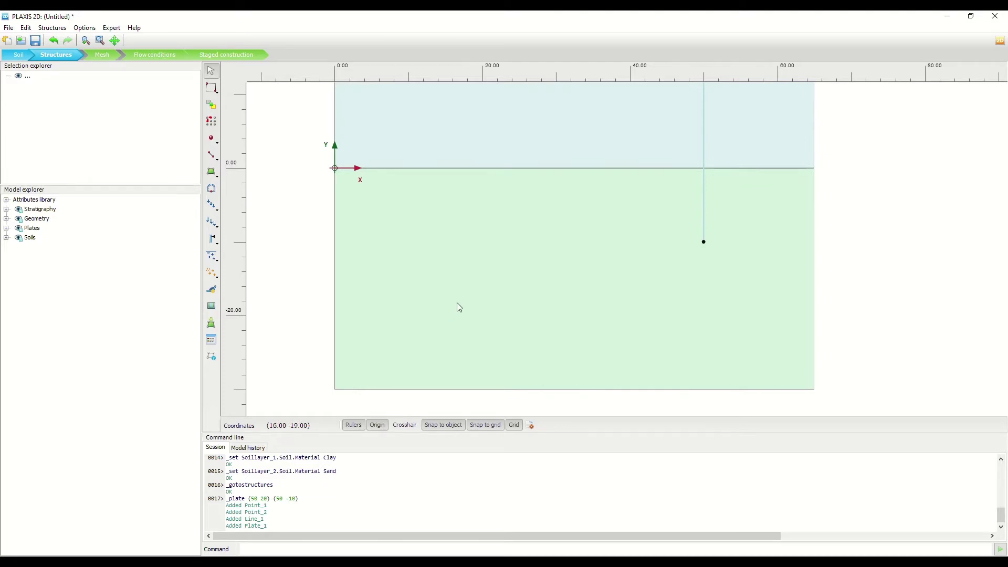
pyautogui.click(211, 339)
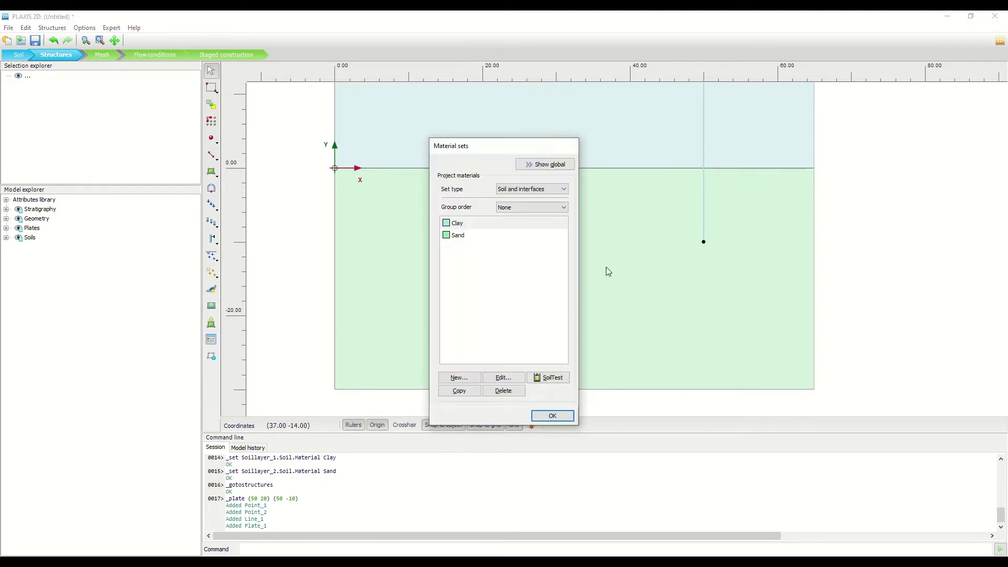
pyautogui.click(544, 189)
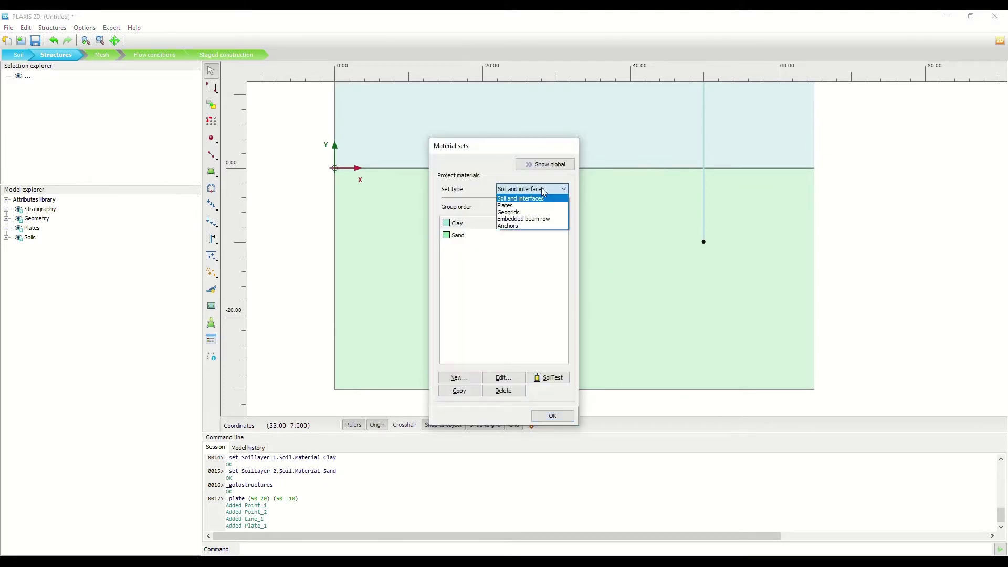
pyautogui.click(509, 207)
pyautogui.click(461, 378)
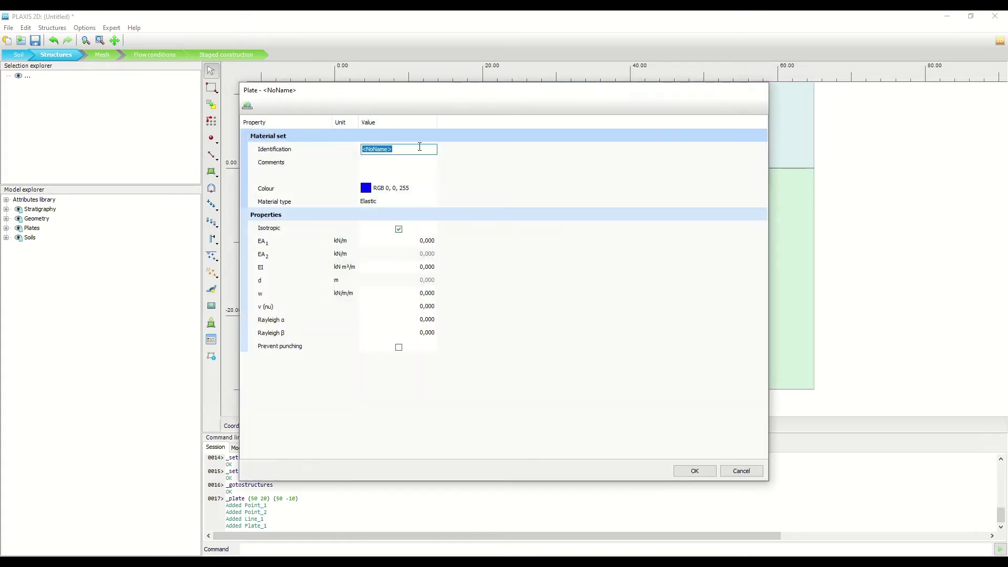
pyautogui.write('Diafragma')
# - Set the Diafragma axial stiffness EA1 to 7,5E6 kN/m and its bending stiffness EI to 1E6 kN m²/m
pyautogui.click(395, 243)
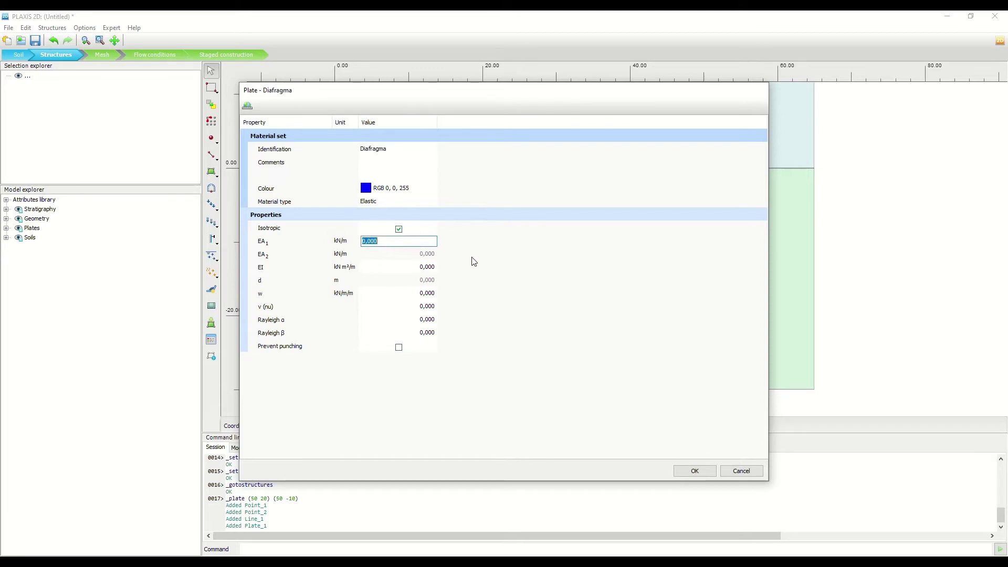
pyautogui.write('7,5')
pyautogui.write('e6')
pyautogui.press('Tab')
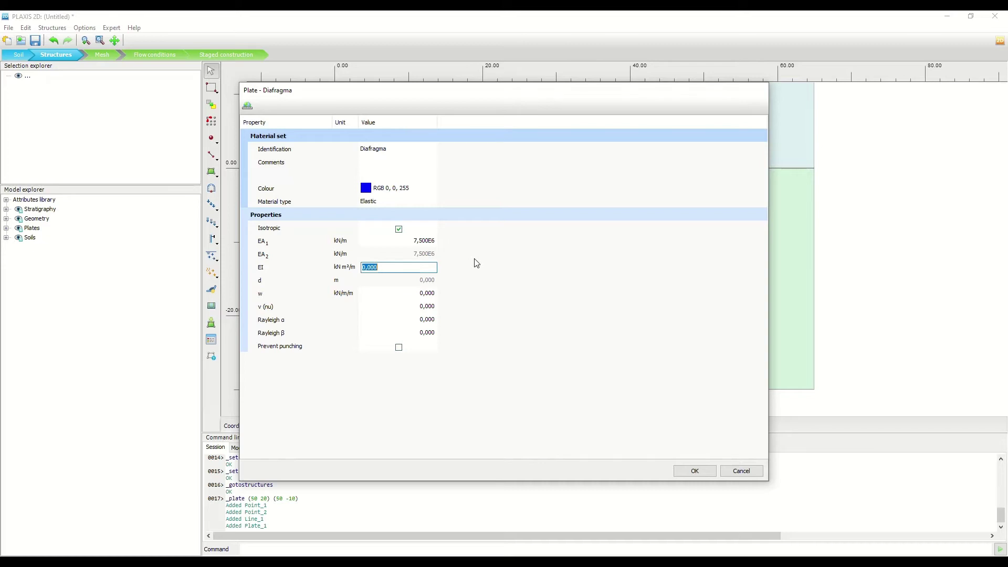
pyautogui.write('1e6')
pyautogui.press('Tab')
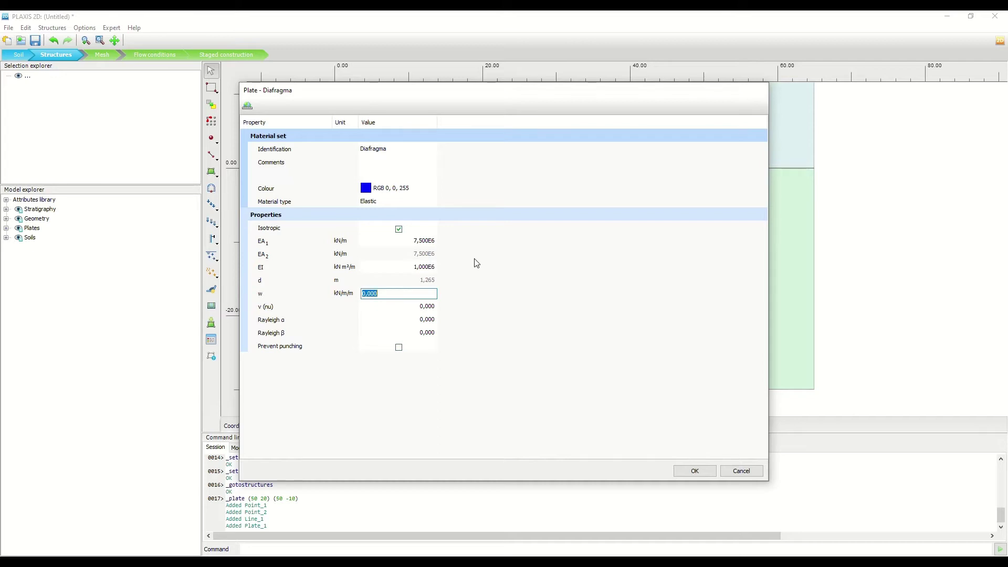
# - Set the Diafragma weight w to 10 kN/m/m and save the plate material set
pyautogui.write('10')
pyautogui.press('Tab')
pyautogui.click(498, 313)
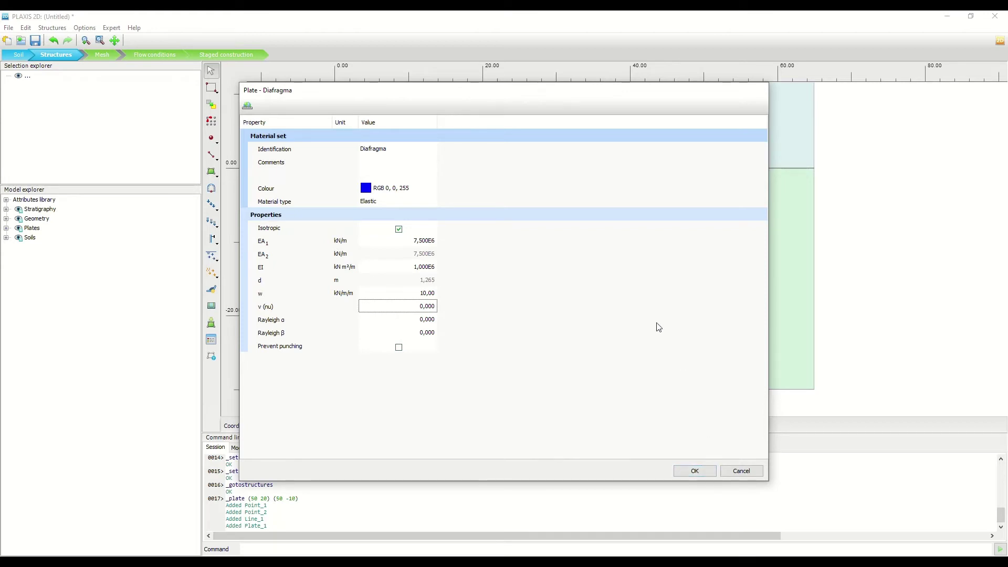
pyautogui.click(701, 472)
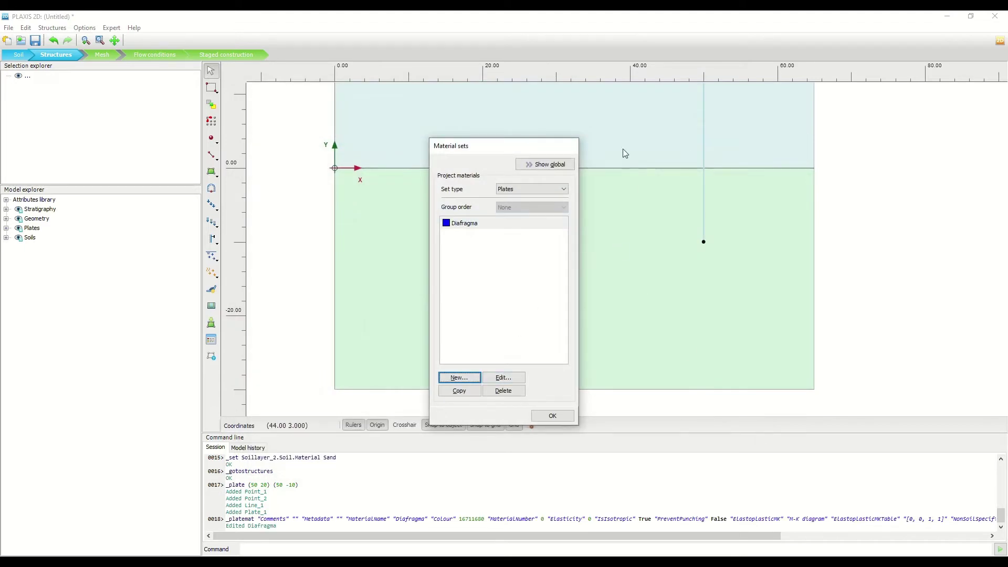
# - Assign the Diafragma material set to the vertical plate at x = 50 and close the material sets
pyautogui.moveTo(512, 150); pyautogui.dragTo(468, 127)
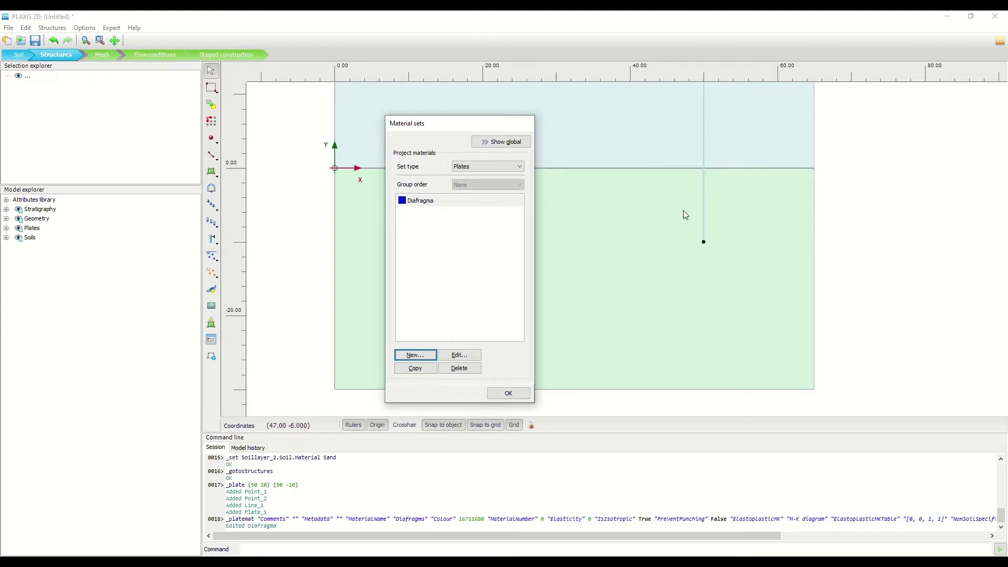
pyautogui.click(440, 253)
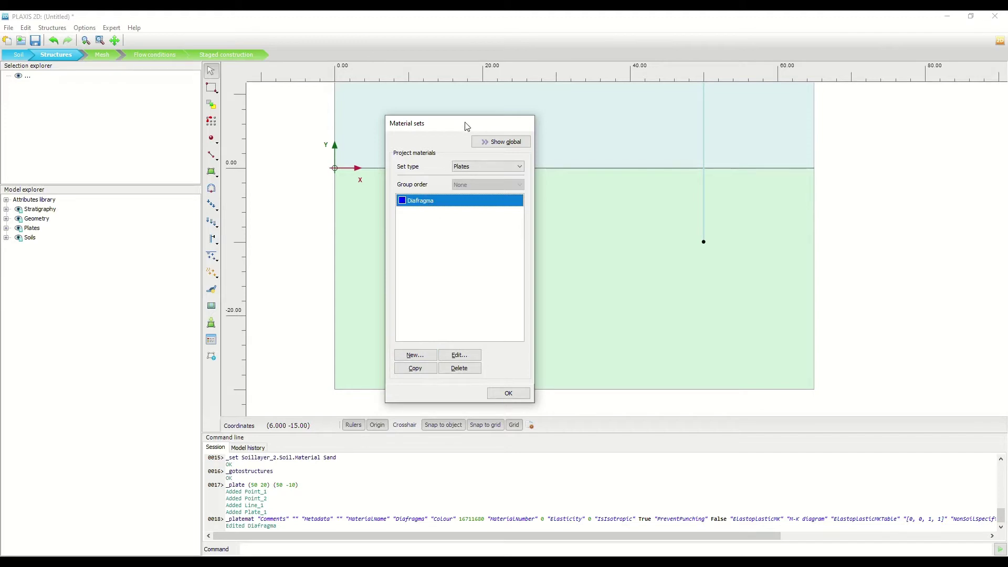
pyautogui.moveTo(456, 126); pyautogui.dragTo(474, 117)
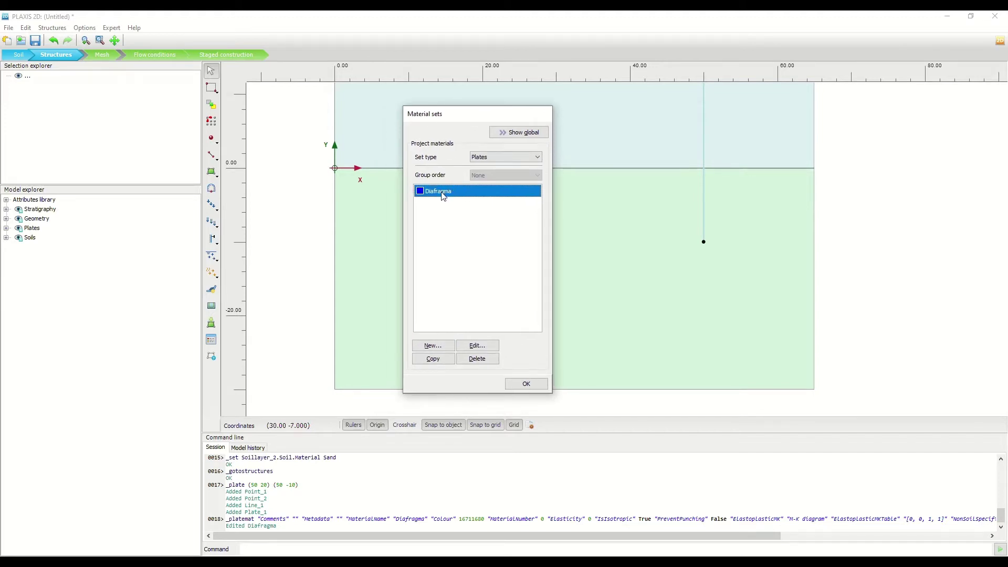
pyautogui.moveTo(443, 195); pyautogui.dragTo(704, 147)
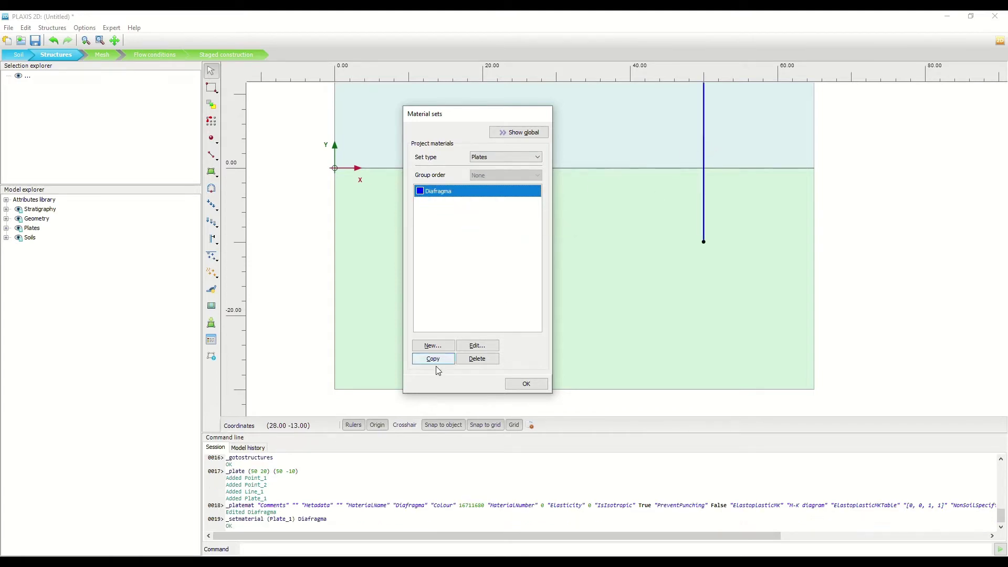
pyautogui.click(526, 385)
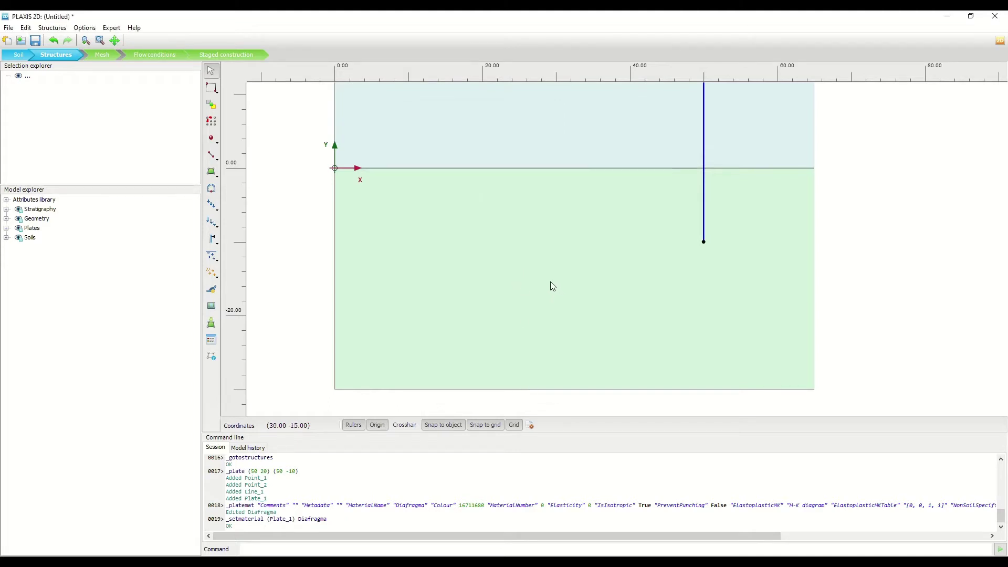
pyautogui.scroll(-2, 657, 198)
pyautogui.moveTo(657, 198); pyautogui.dragTo(531, 284)
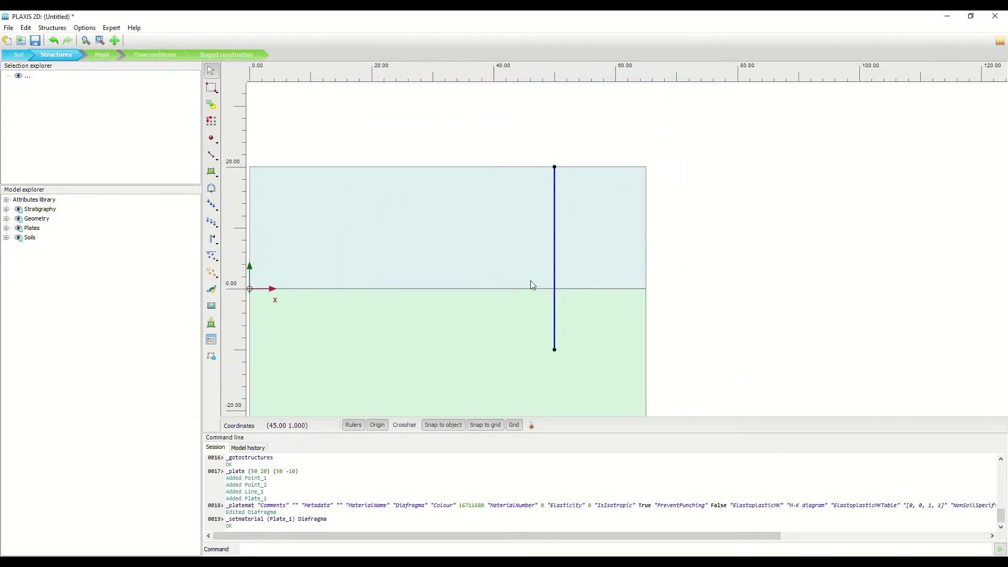
pyautogui.scroll(3, 531, 283)
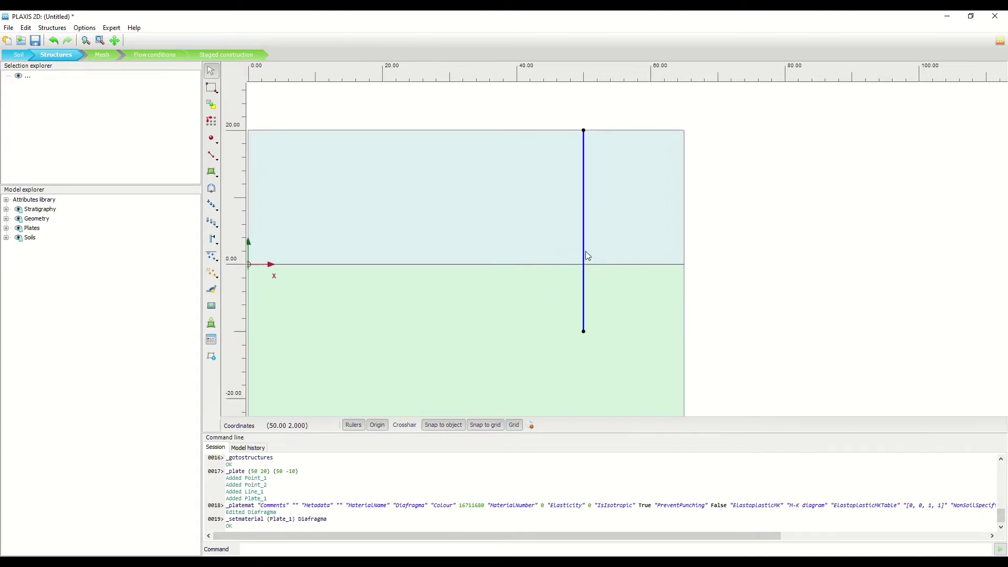
# - Create a positive interface along the diaphragm wall line at x = 50
pyautogui.scroll(1, 582, 230)
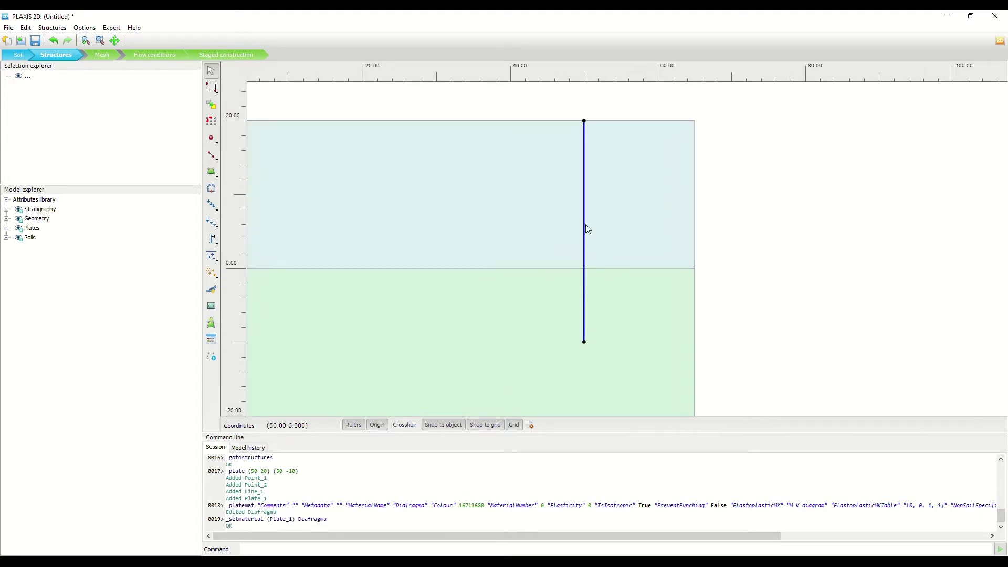
pyautogui.scroll(1, 588, 222)
pyautogui.click(585, 225)
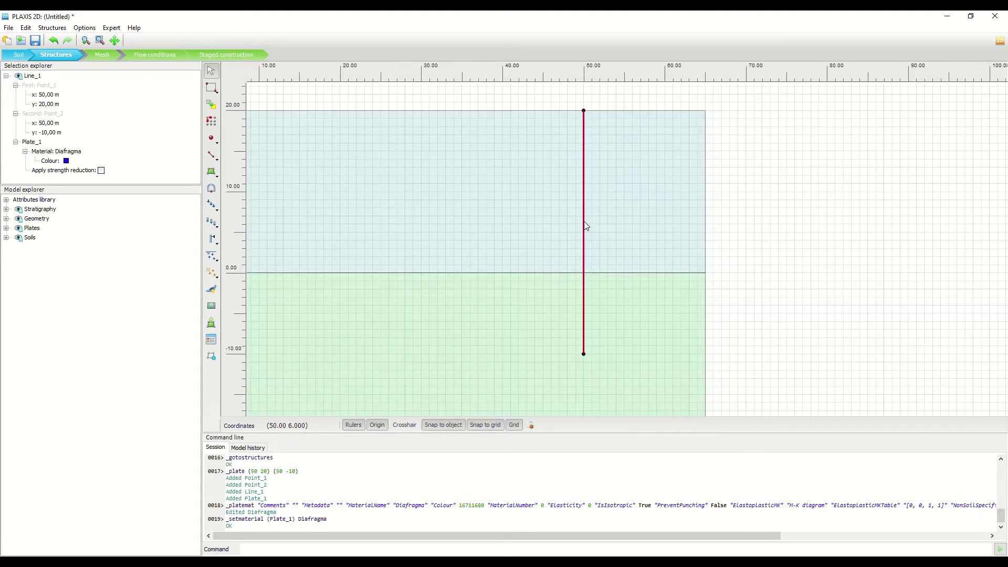
pyautogui.rightClick(586, 226)
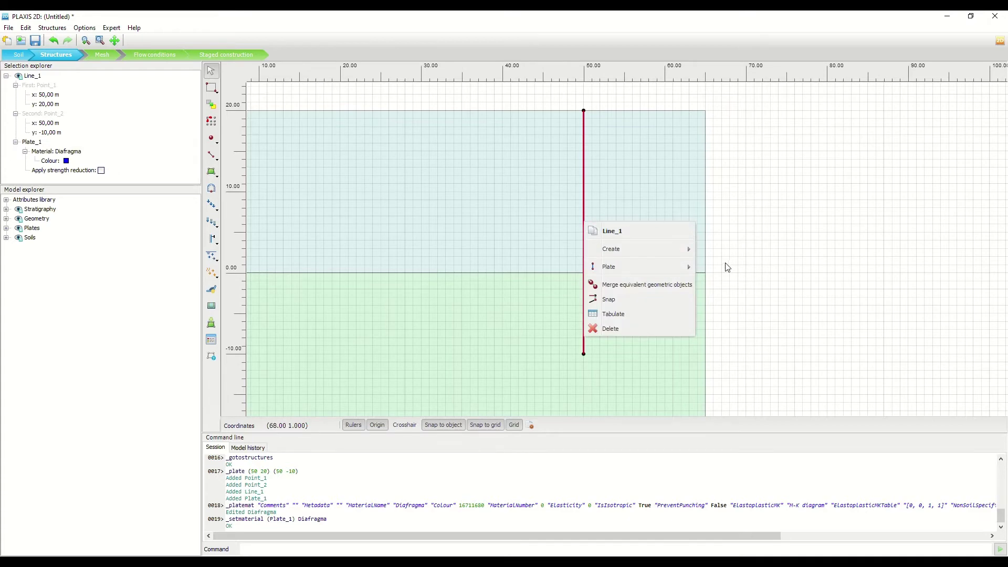
pyautogui.moveTo(681, 255)
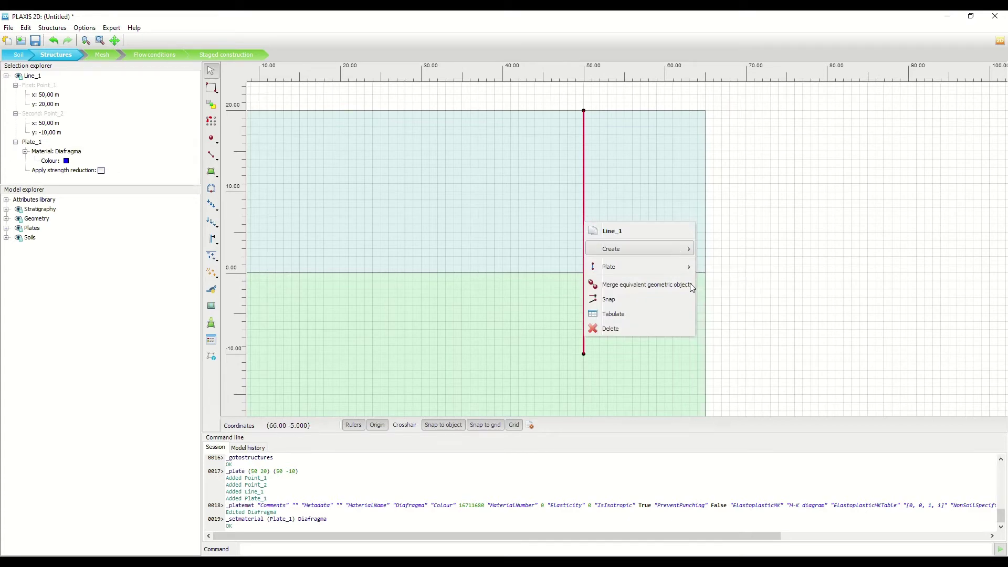
pyautogui.click(734, 324)
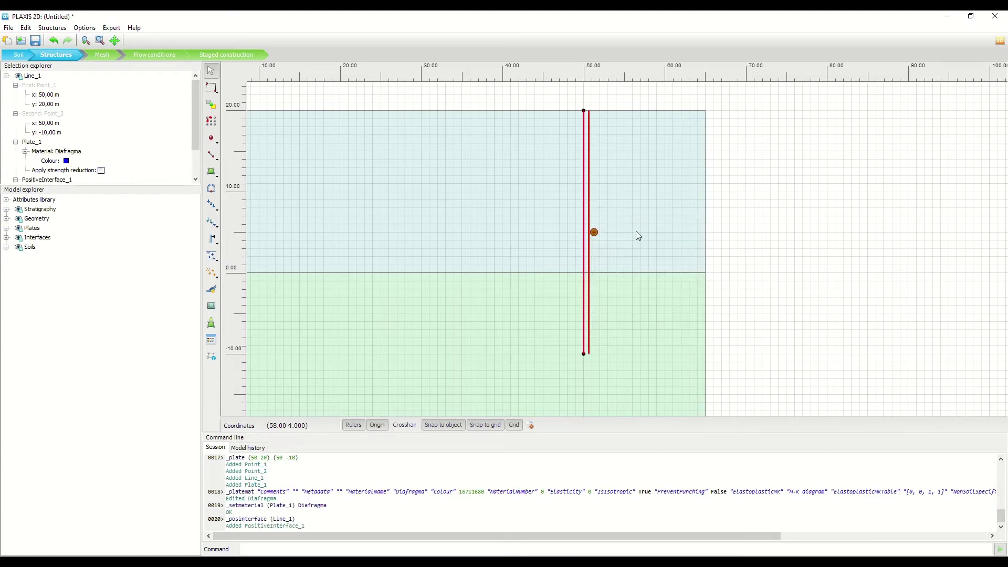
# - Create a negative interface along the same diaphragm wall line and deselect it
pyautogui.rightClick(584, 206)
pyautogui.moveTo(652, 234)
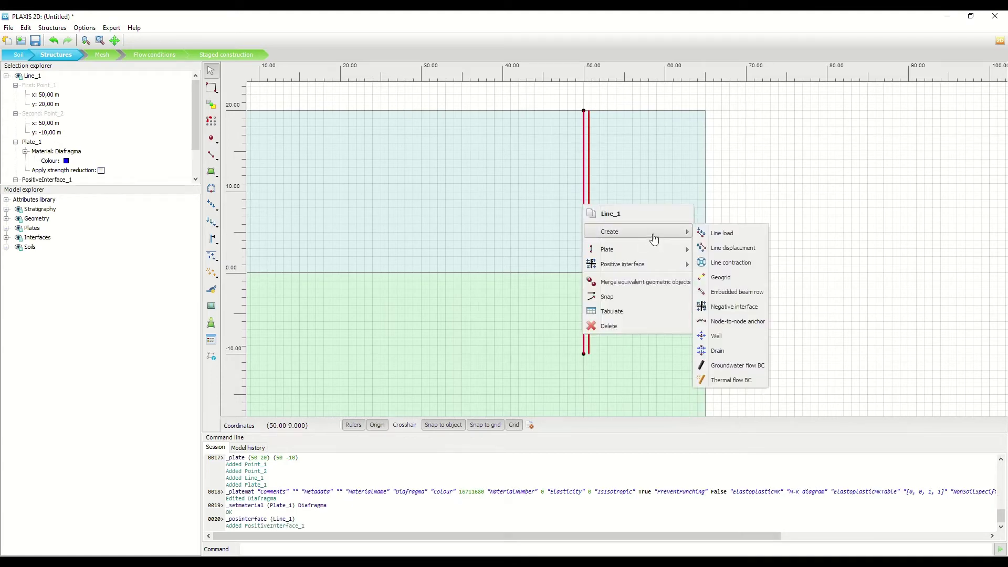
pyautogui.click(743, 309)
pyautogui.click(758, 200)
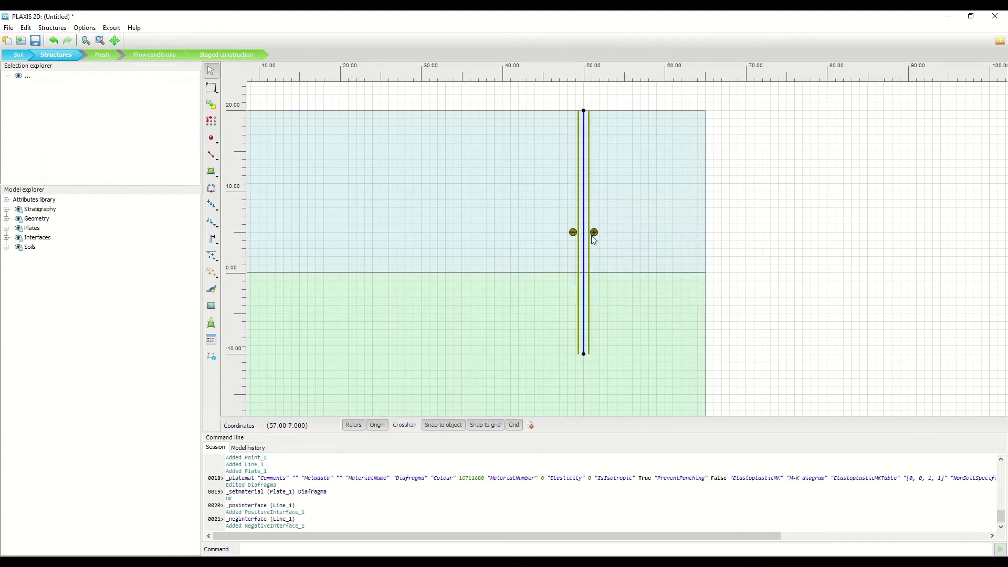
# - Create a line load on the ground surface from (43, 20) to (48, 20) and end the command
pyautogui.moveTo(467, 216)
pyautogui.mouseDown()
pyautogui.moveTo(624, 207)
pyautogui.moveTo(551, 252)
pyautogui.mouseUp()
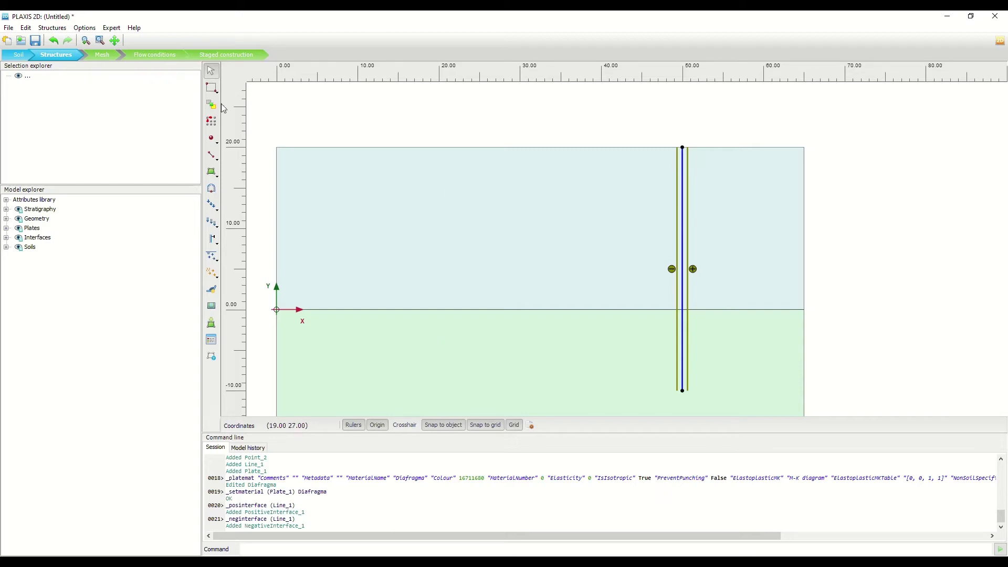
pyautogui.click(212, 207)
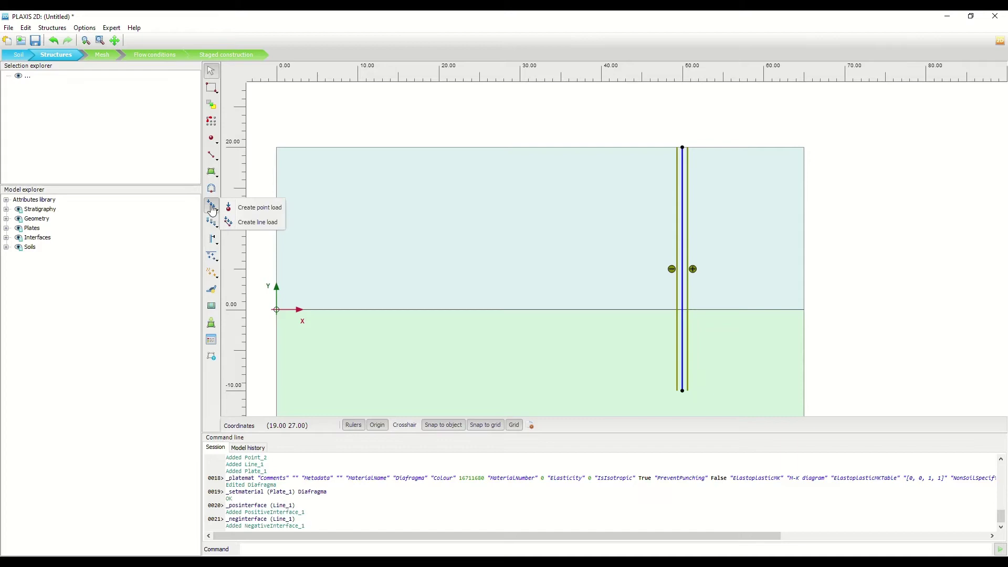
pyautogui.click(257, 221)
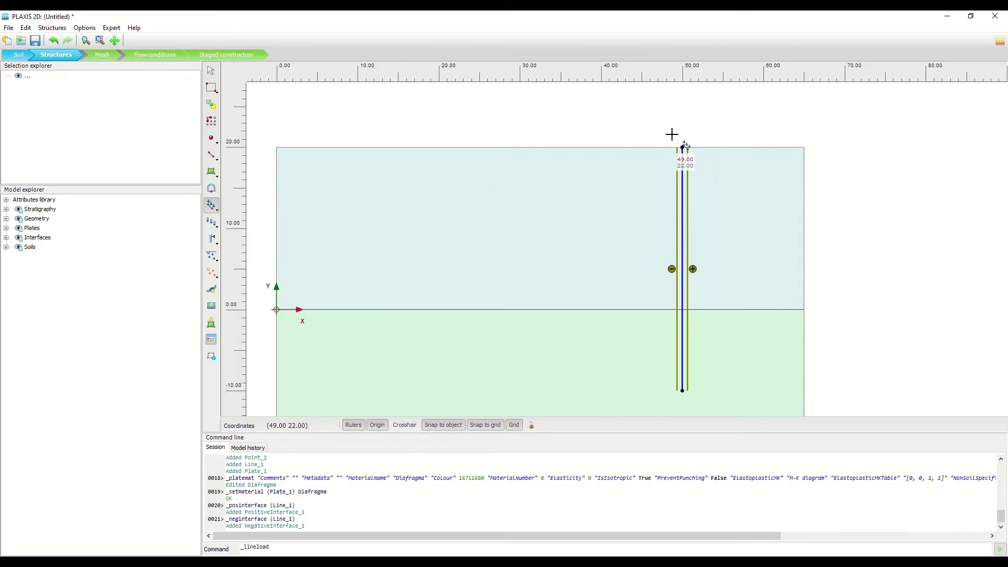
pyautogui.scroll(1, 633, 112)
pyautogui.scroll(1, 637, 121)
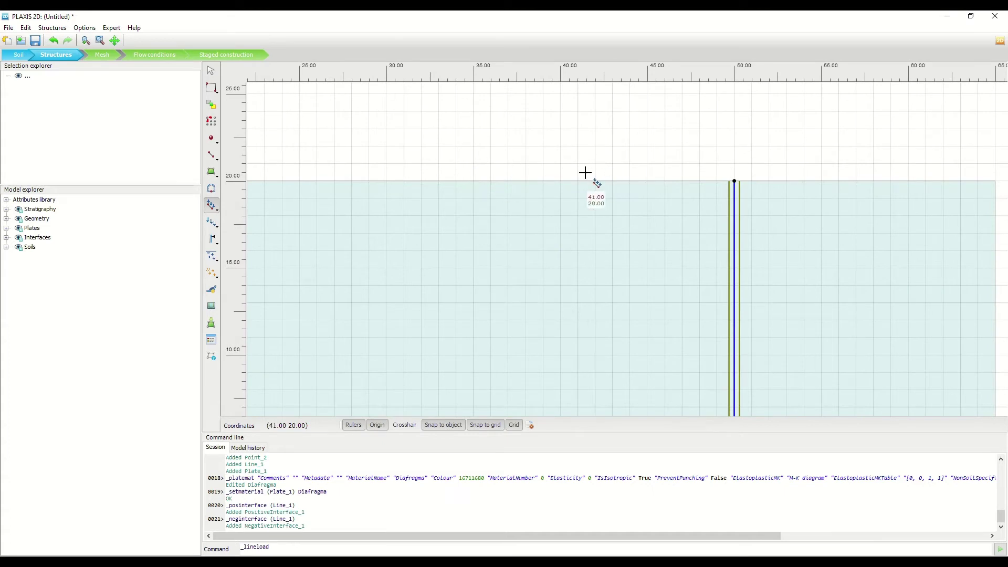
pyautogui.scroll(1, 611, 180)
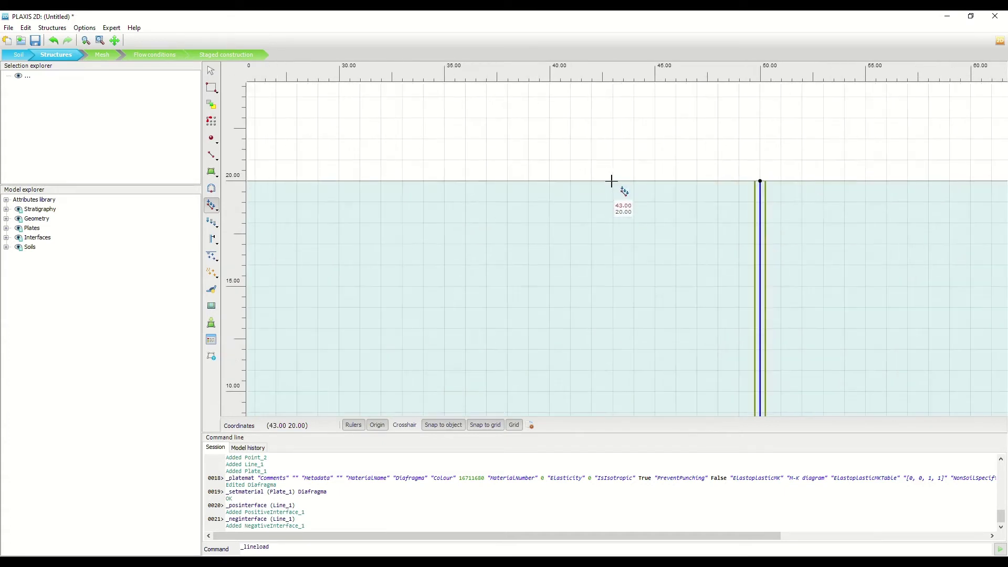
pyautogui.click(611, 181)
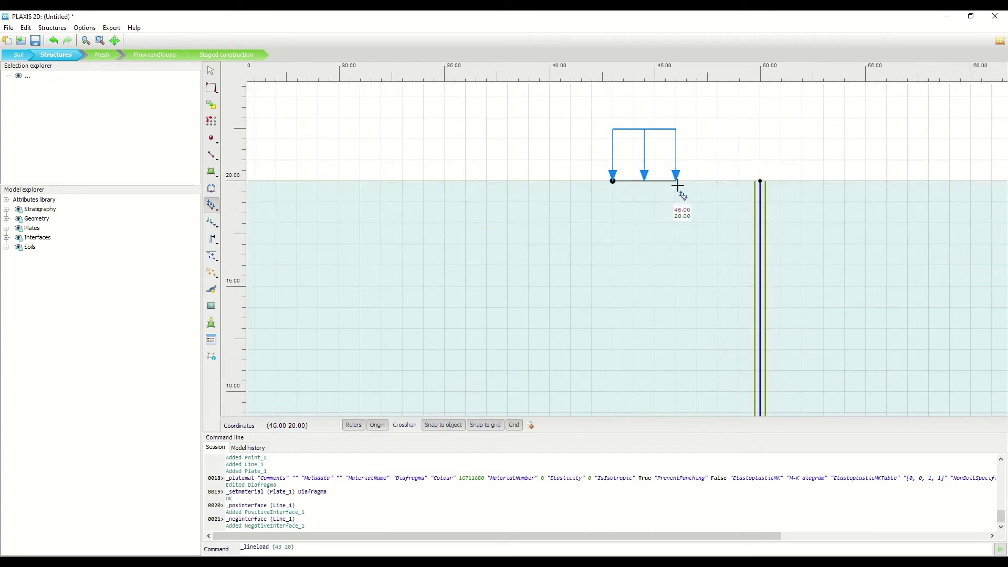
pyautogui.click(719, 181)
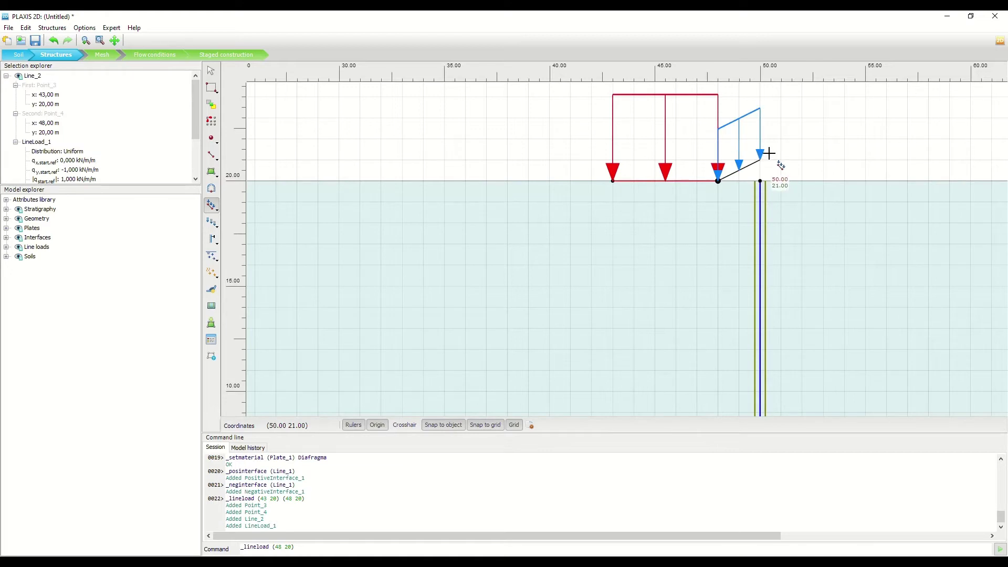
pyautogui.rightClick(772, 147)
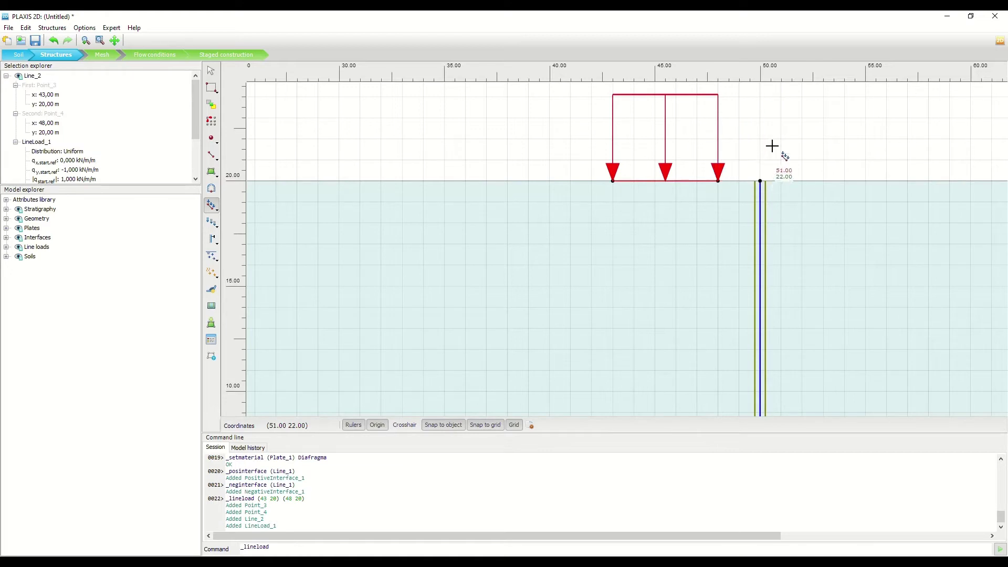
pyautogui.rightClick(744, 182)
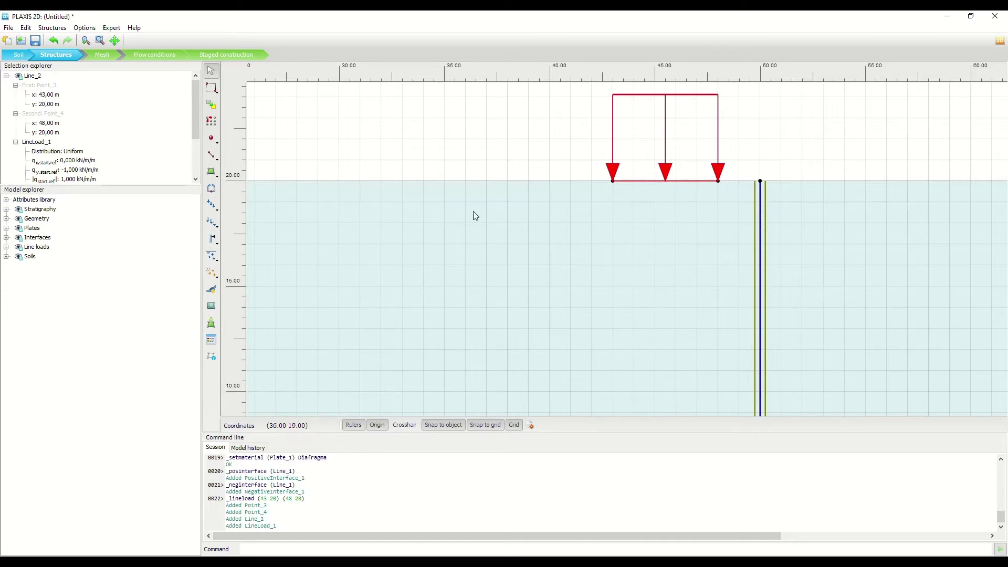
# - Set the line load's vertical component q y,start,ref to -5 kN/m/m and deselect the load
pyautogui.scroll(-2, 77, 155)
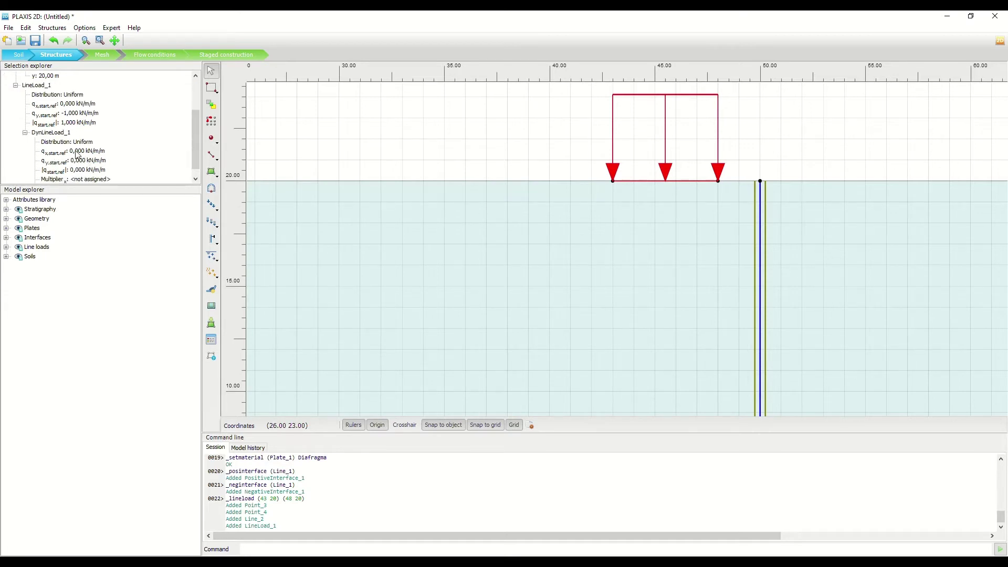
pyautogui.click(86, 112)
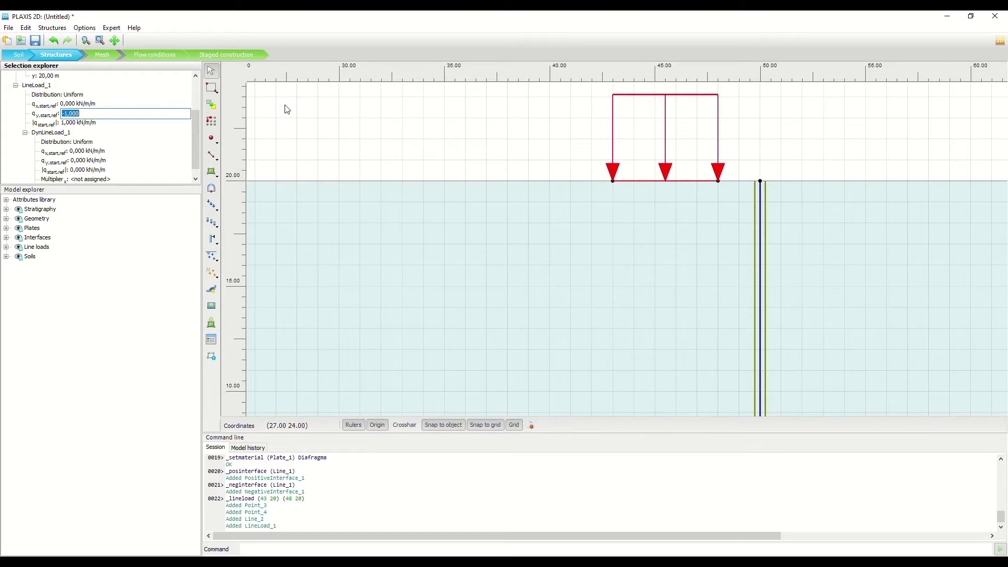
pyautogui.write('-5')
pyautogui.press('Tab')
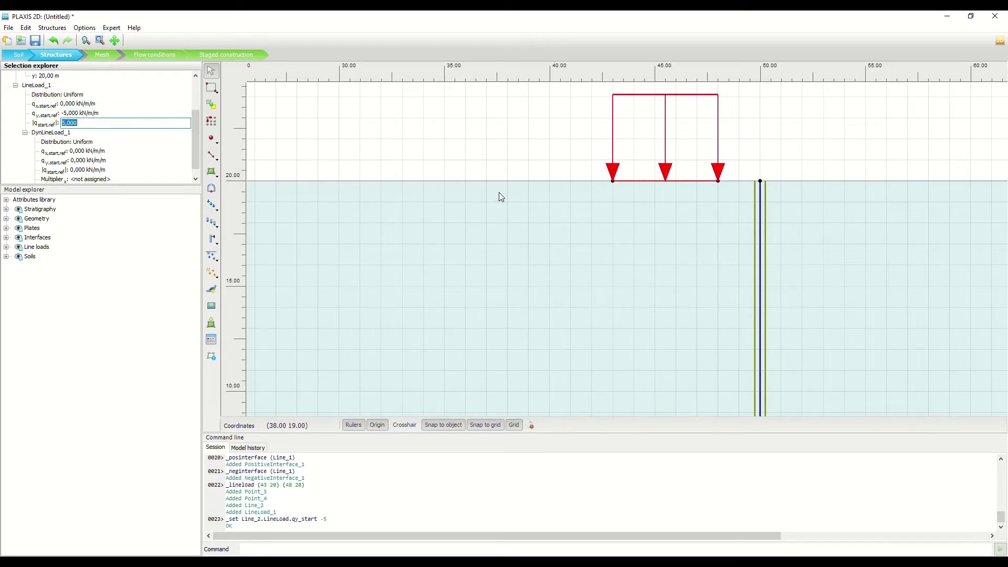
pyautogui.scroll(2, 666, 158)
pyautogui.scroll(-1, 666, 157)
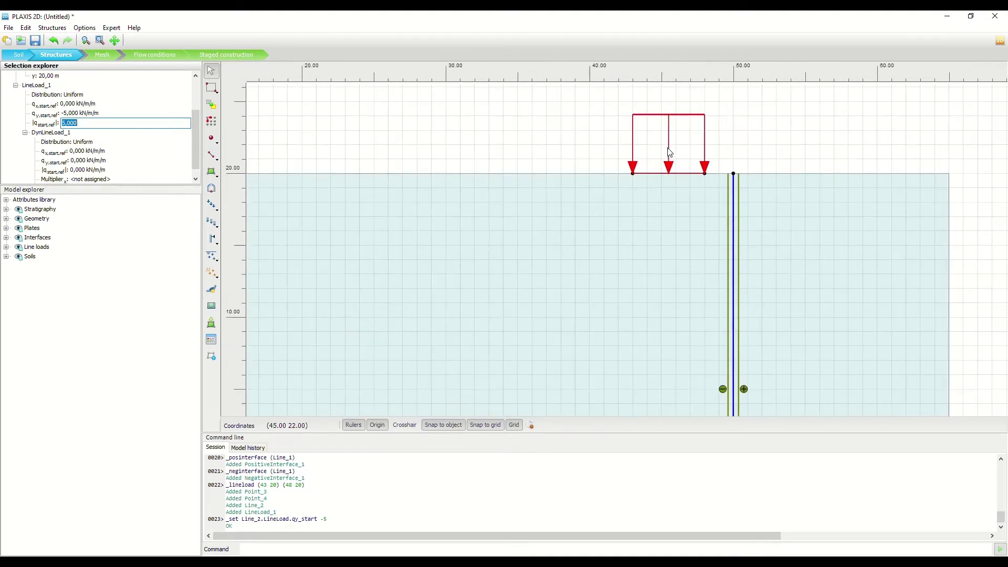
pyautogui.scroll(-1, 667, 155)
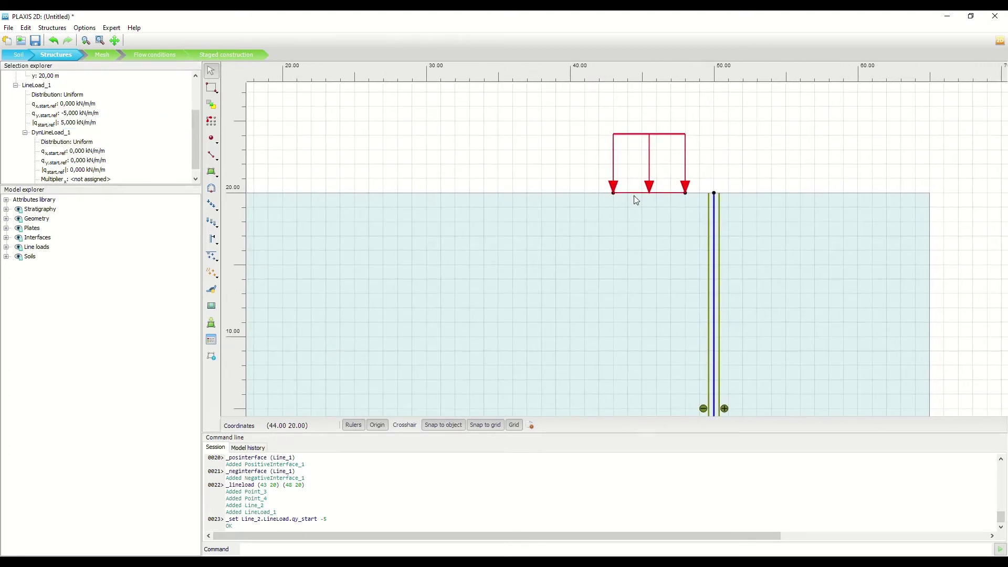
pyautogui.click(727, 165)
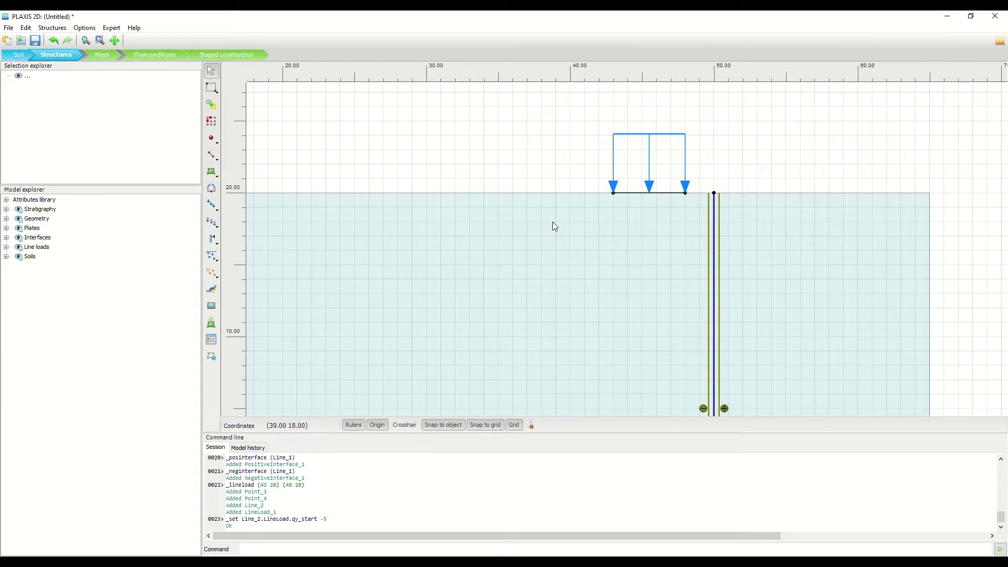
# - Create a horizontal line from the wall at (50, 18) to the model boundary at (65, 18)
pyautogui.click(214, 162)
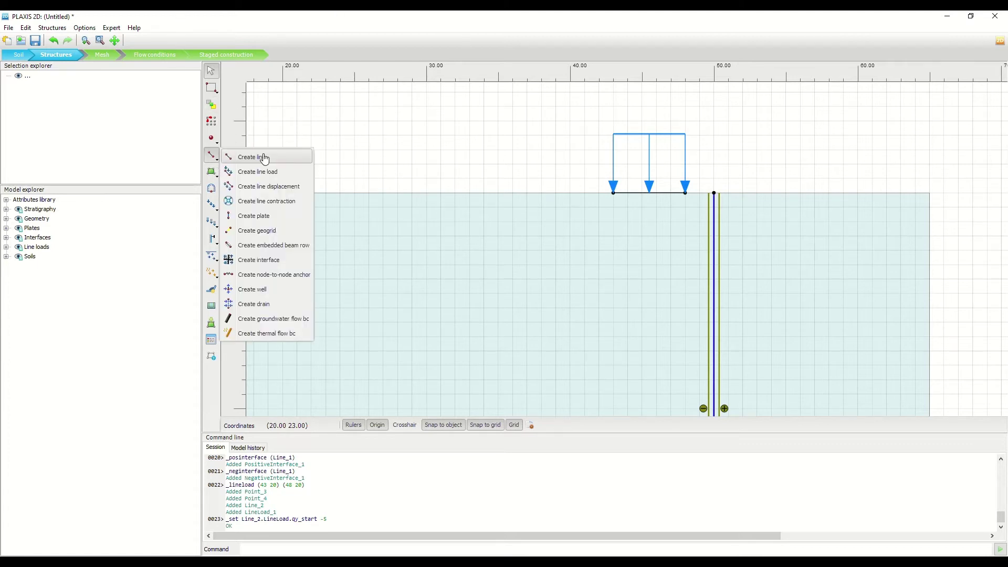
pyautogui.click(248, 159)
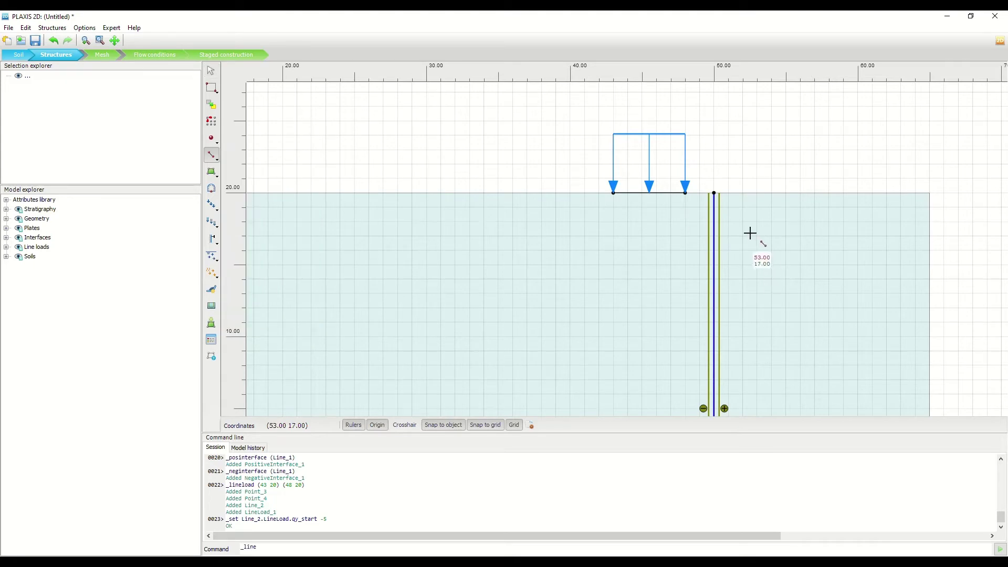
pyautogui.scroll(4, 750, 233)
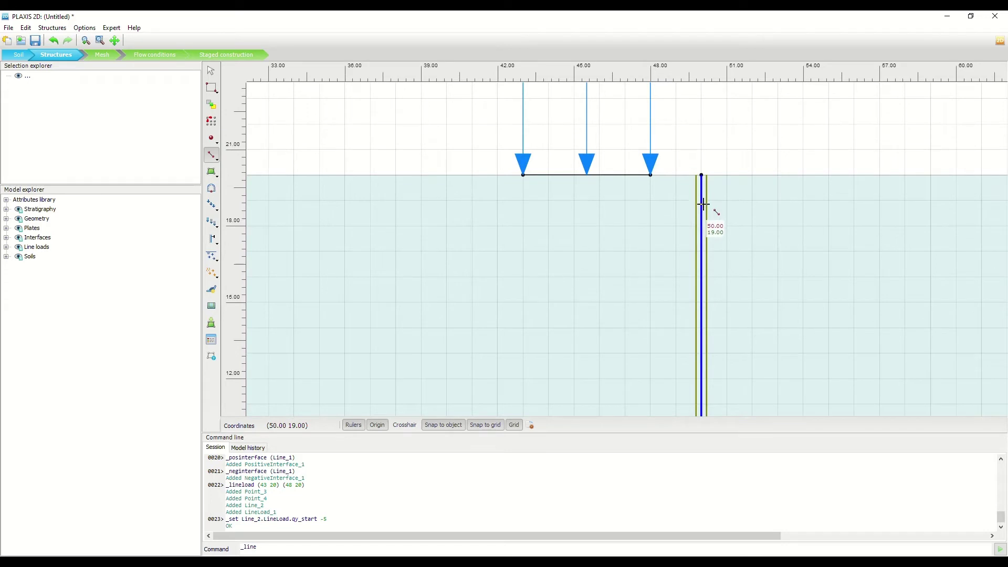
pyautogui.scroll(2, 703, 213)
pyautogui.click(702, 229)
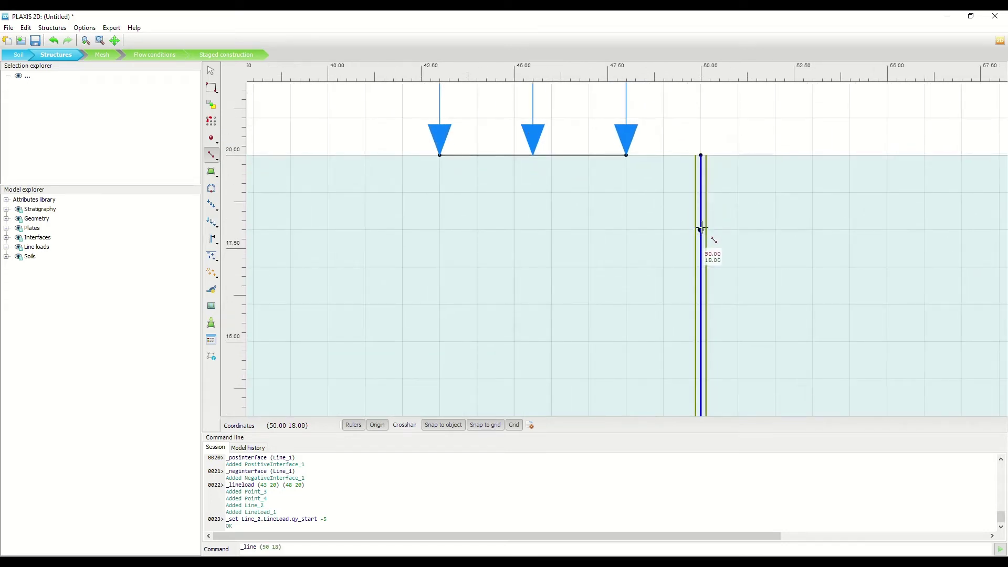
pyautogui.scroll(-3, 703, 229)
pyautogui.scroll(2, 570, 255)
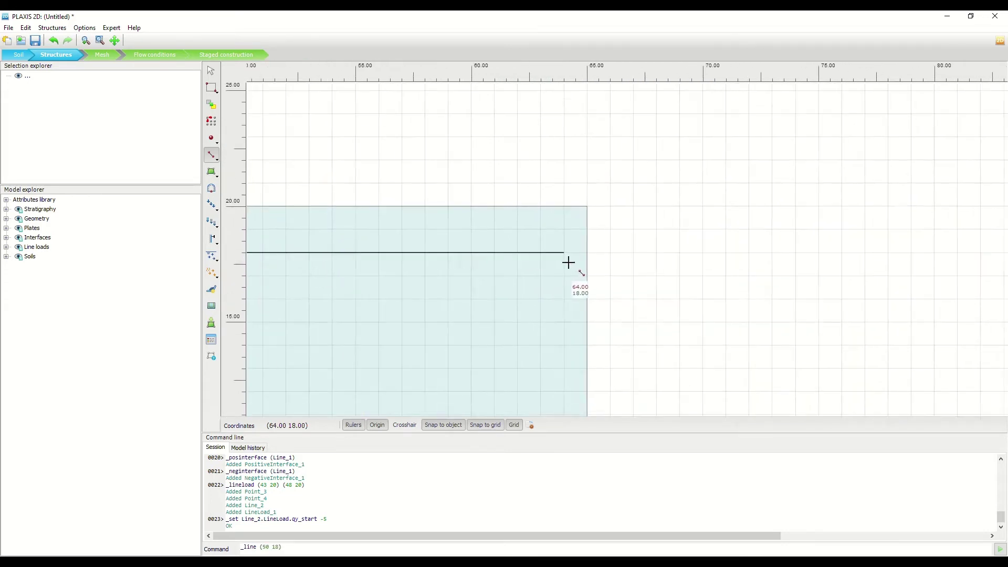
pyautogui.click(589, 252)
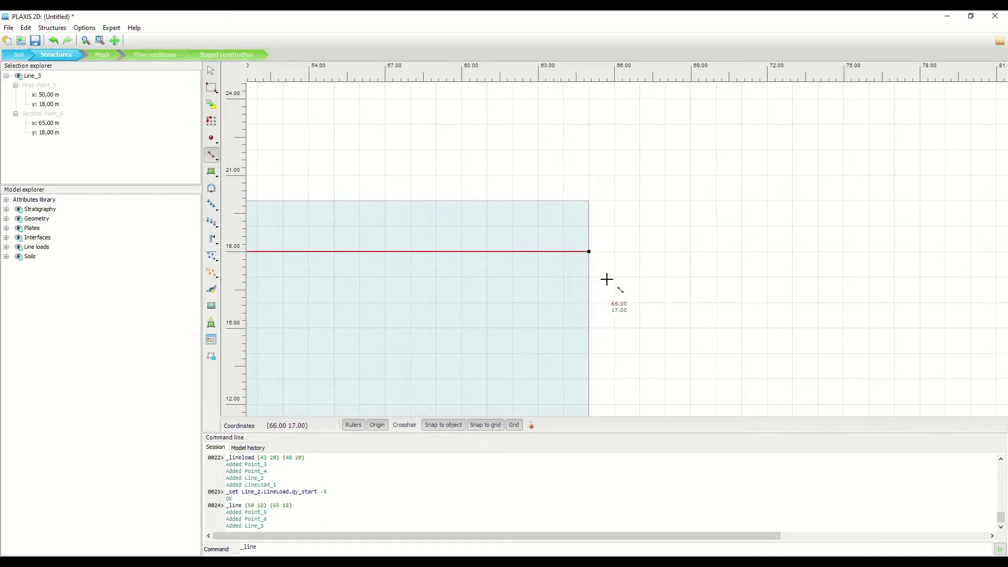
# - Create a second horizontal line from the wall at (50, 10) to (65, 10) and end the line command
pyautogui.scroll(-1, 499, 285)
pyautogui.moveTo(500, 286); pyautogui.dragTo(555, 224)
pyautogui.scroll(2, 500, 252)
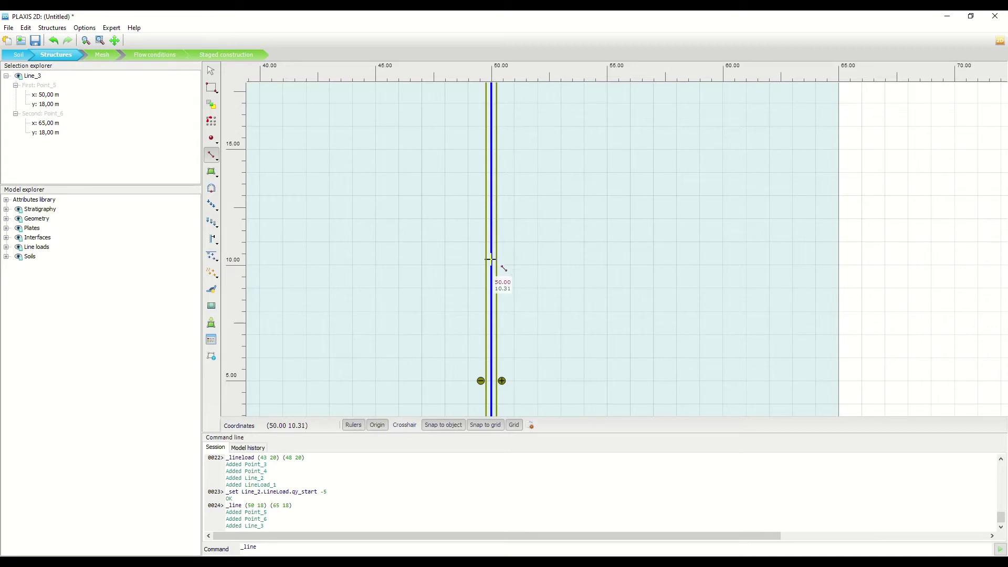
pyautogui.click(490, 266)
pyautogui.click(844, 265)
pyautogui.rightClick(809, 243)
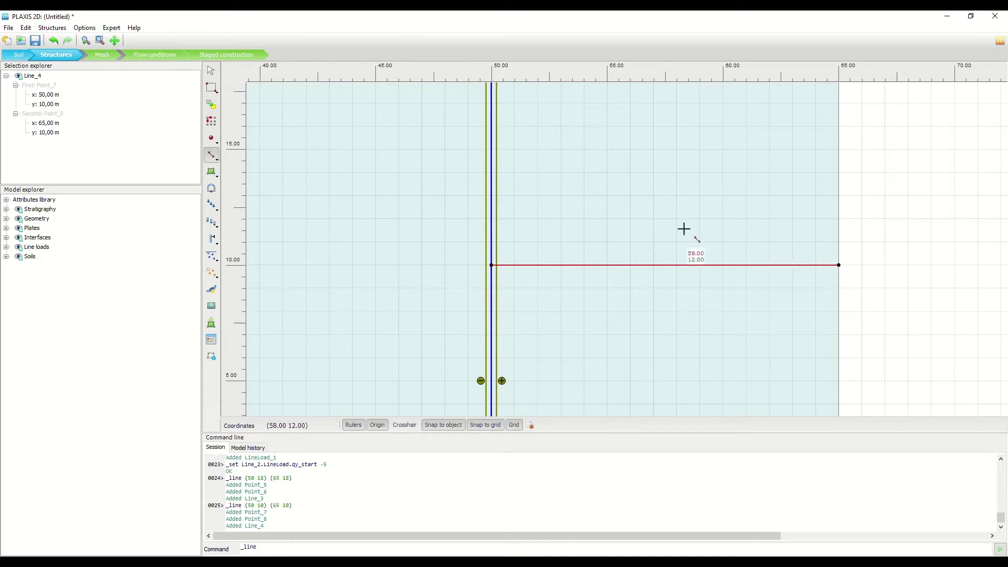
pyautogui.scroll(-4, 682, 231)
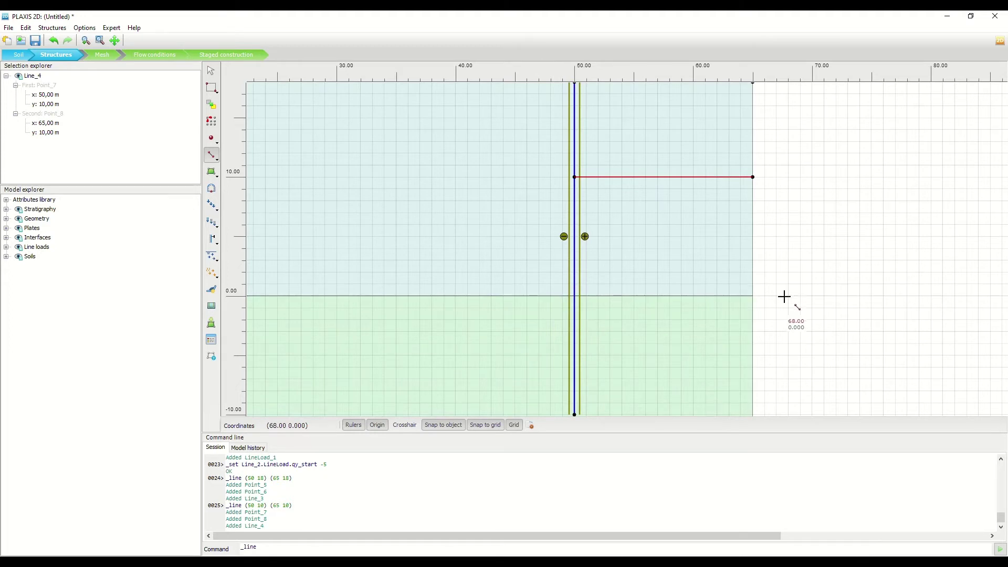
pyautogui.press('Escape')
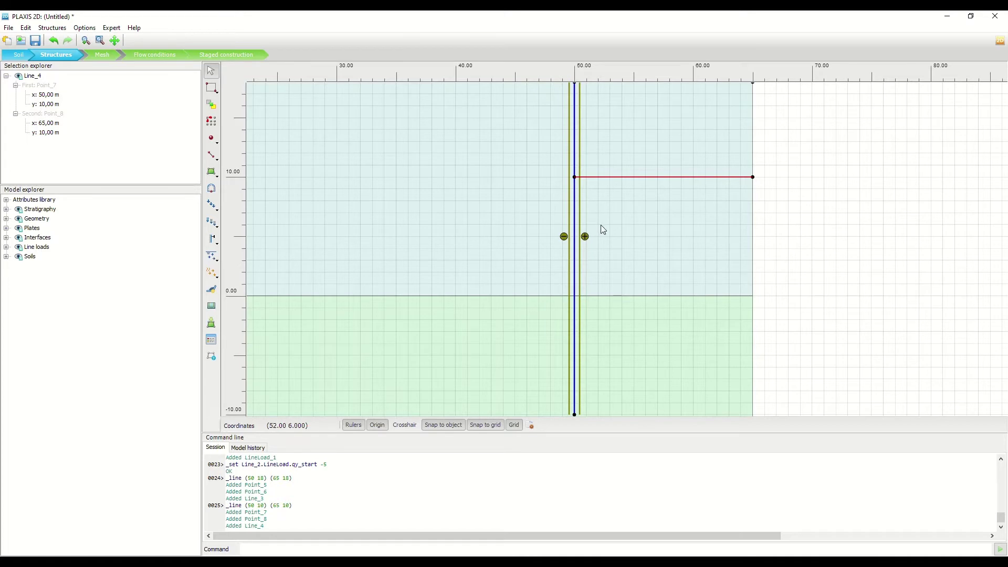
# - Create a fixed-end anchor on the diaphragm wall at (50, 19), end the command and select the anchor
pyautogui.scroll(2, 601, 225)
pyautogui.click(694, 218)
pyautogui.moveTo(694, 218); pyautogui.dragTo(761, 216)
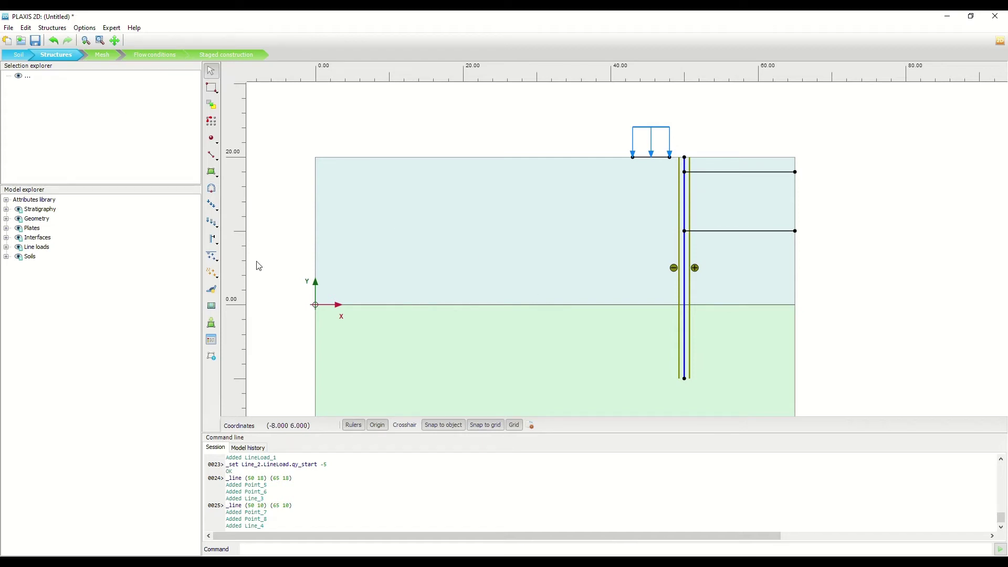
pyautogui.click(213, 243)
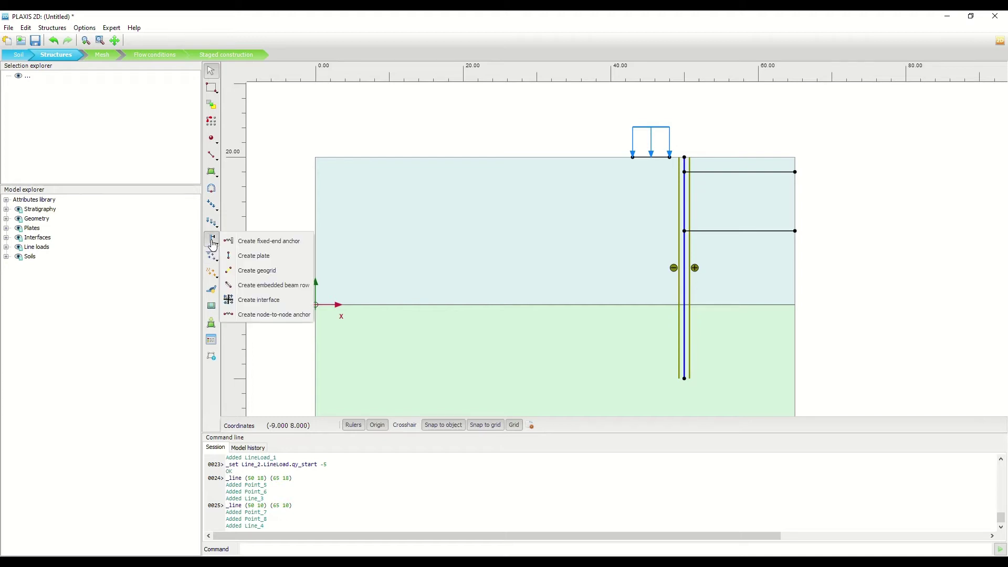
pyautogui.click(281, 241)
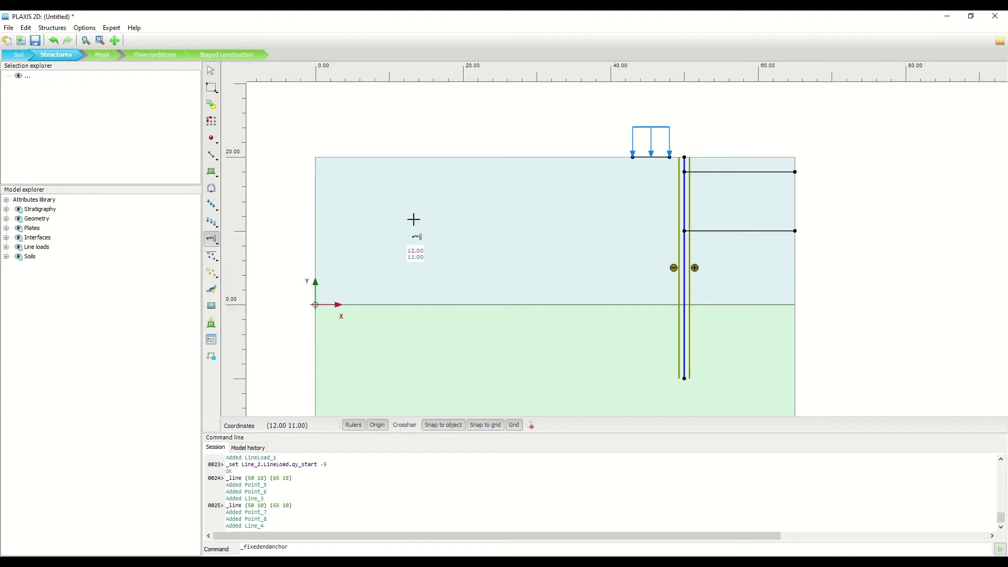
pyautogui.scroll(1, 727, 163)
pyautogui.scroll(2, 727, 163)
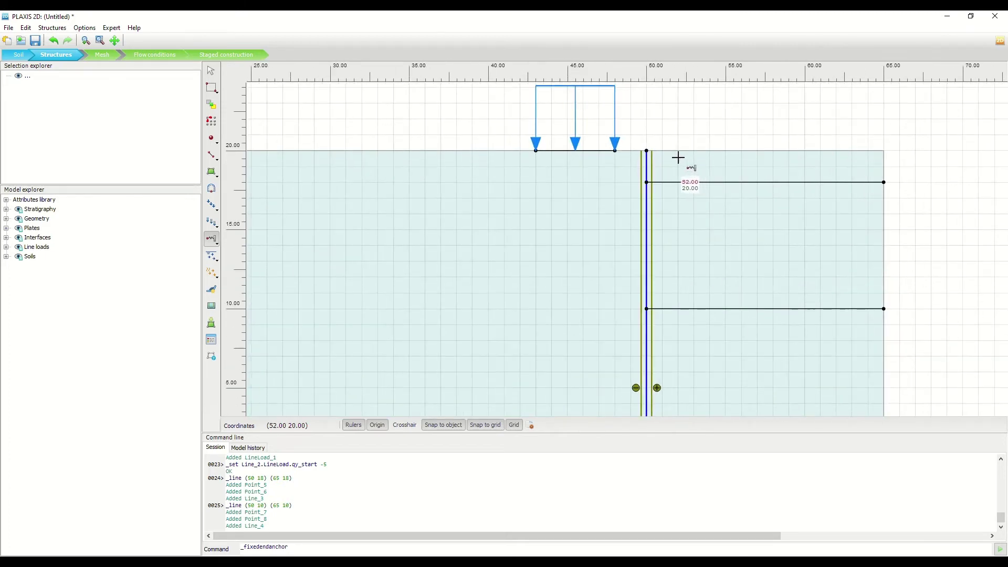
pyautogui.scroll(2, 677, 159)
pyautogui.scroll(2, 676, 159)
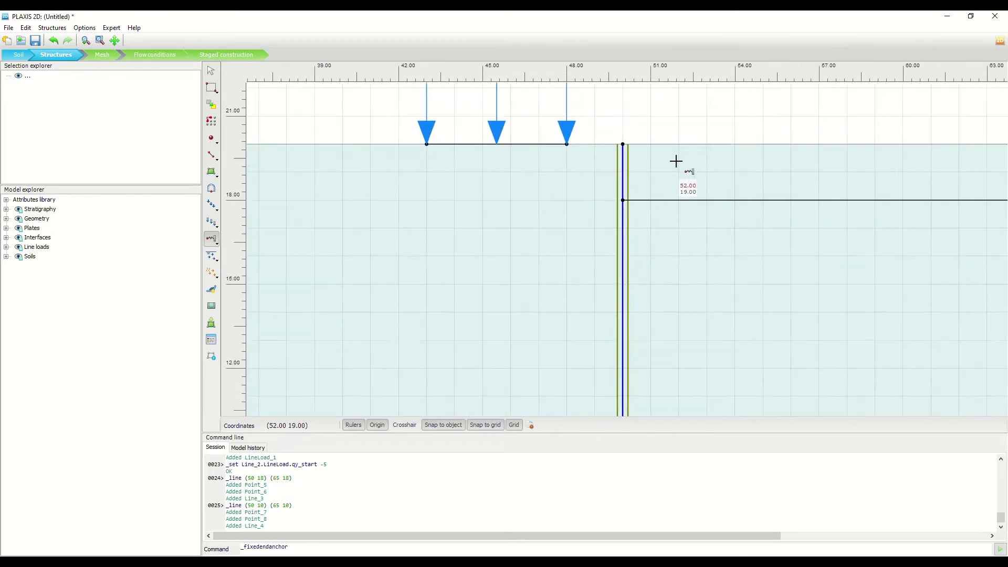
pyautogui.click(622, 172)
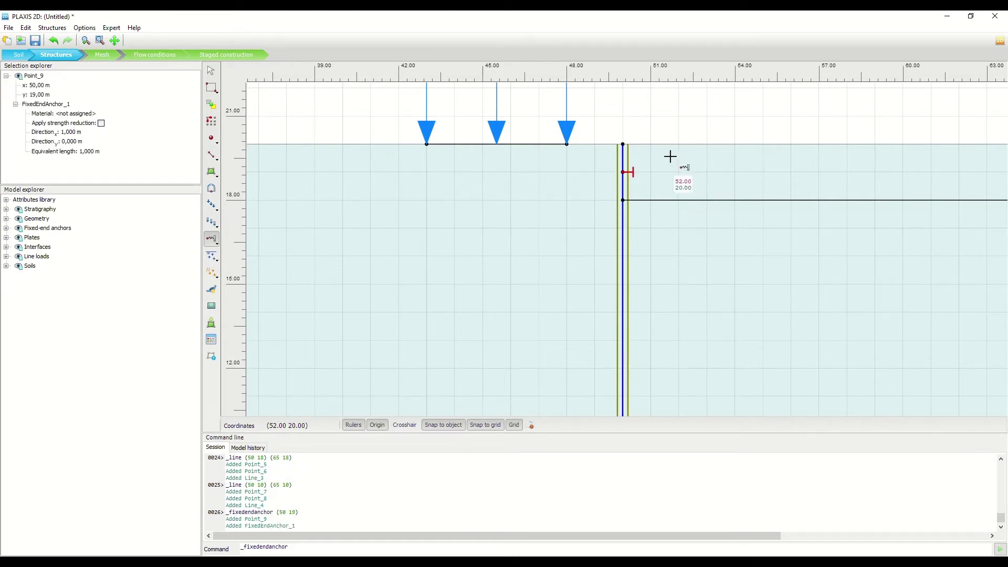
pyautogui.press('Escape')
pyautogui.click(653, 129)
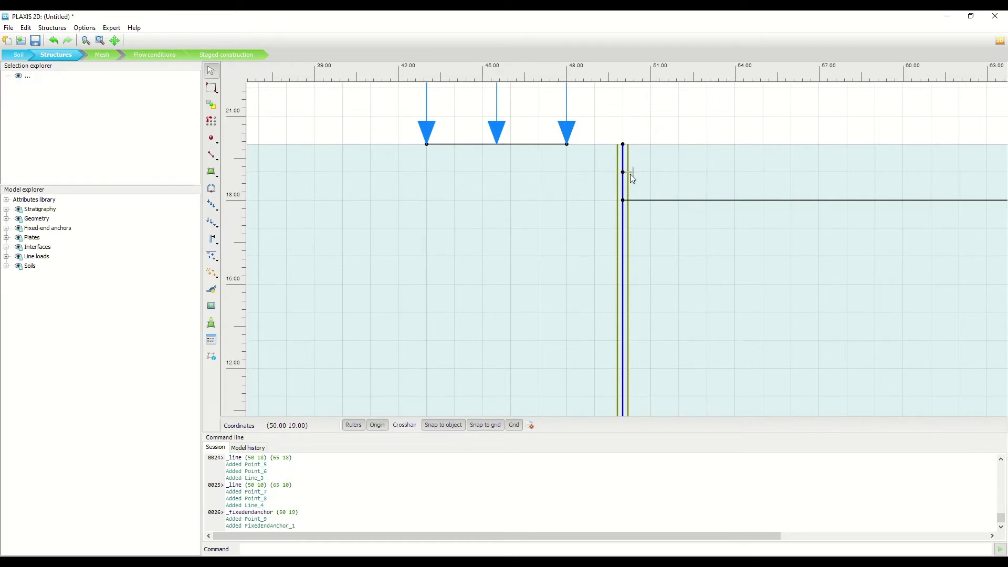
pyautogui.click(632, 174)
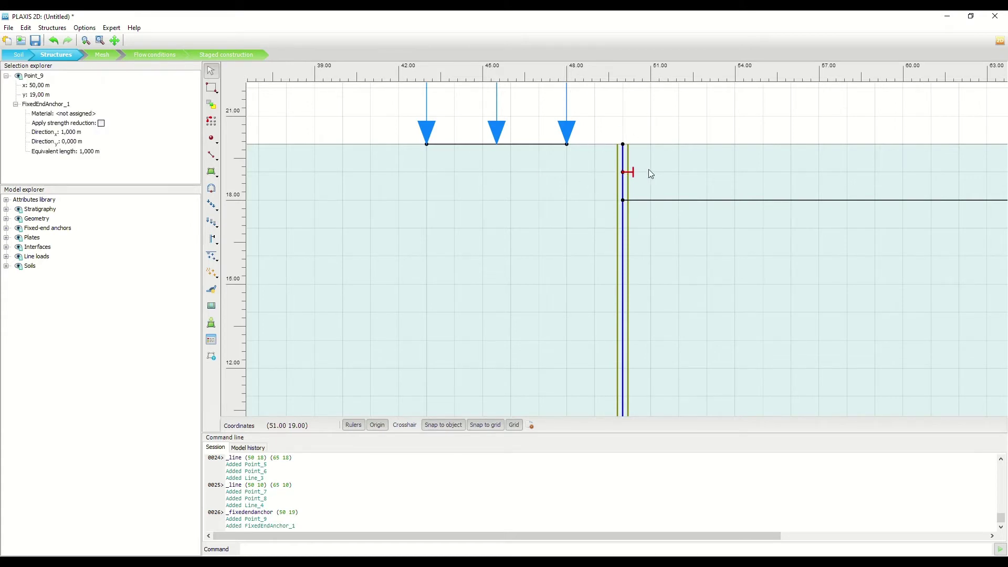
pyautogui.scroll(-2, 648, 169)
pyautogui.scroll(-1, 556, 153)
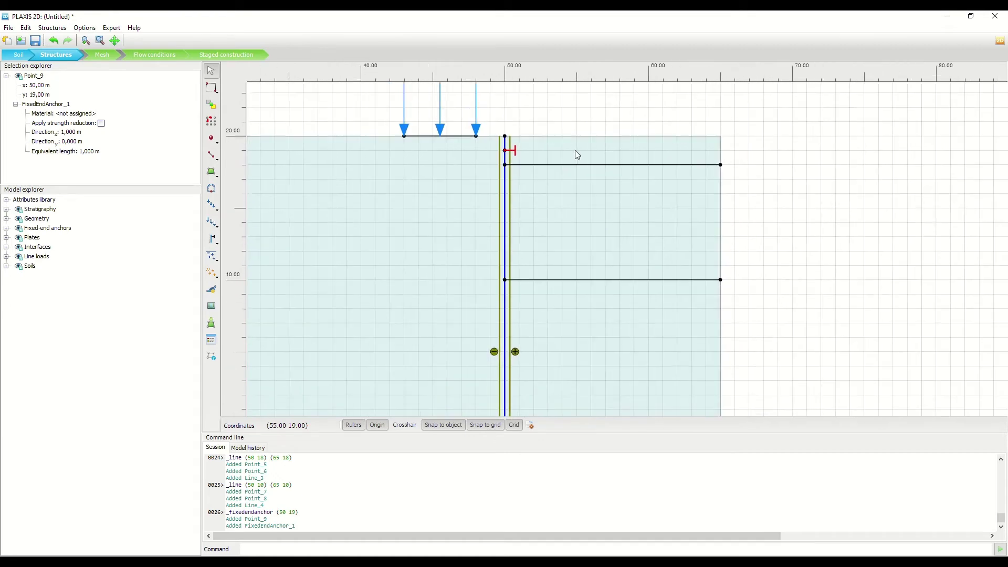
pyautogui.scroll(-1, 583, 156)
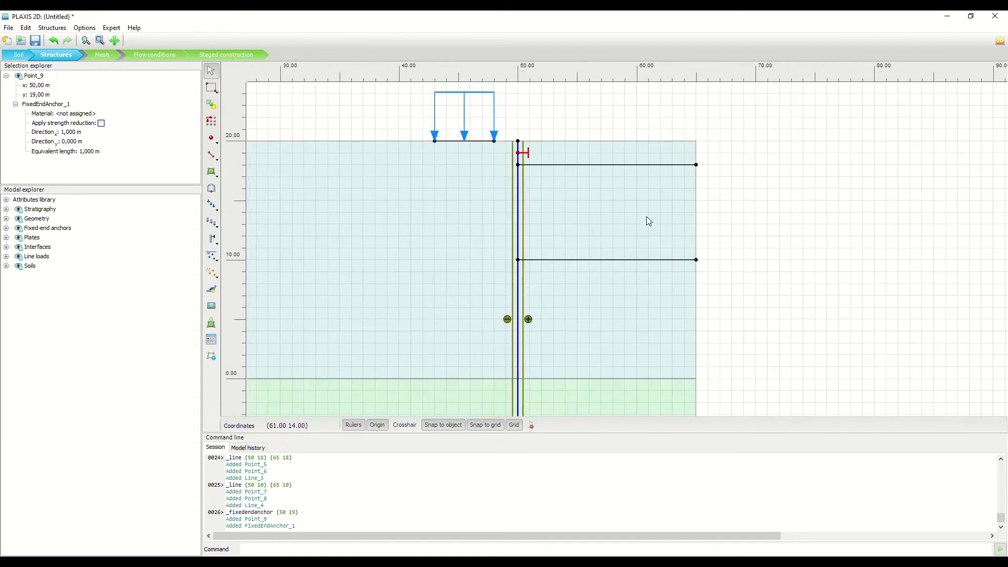
pyautogui.scroll(2, 532, 140)
pyautogui.scroll(1, 532, 140)
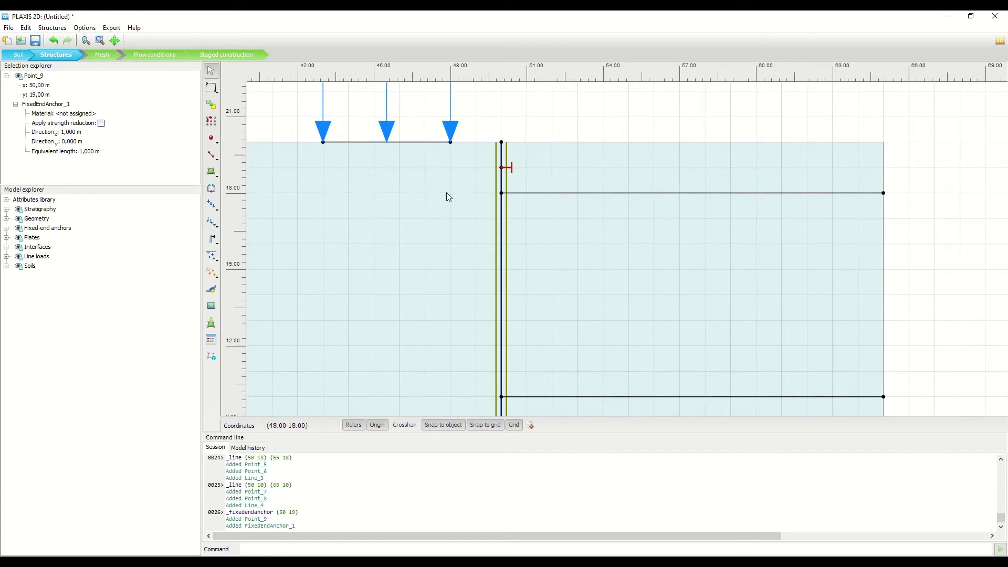
# - Try reversing the fixed-end anchor by setting its Direction x to -1 m, and restore it to 1 m
pyautogui.click(66, 132)
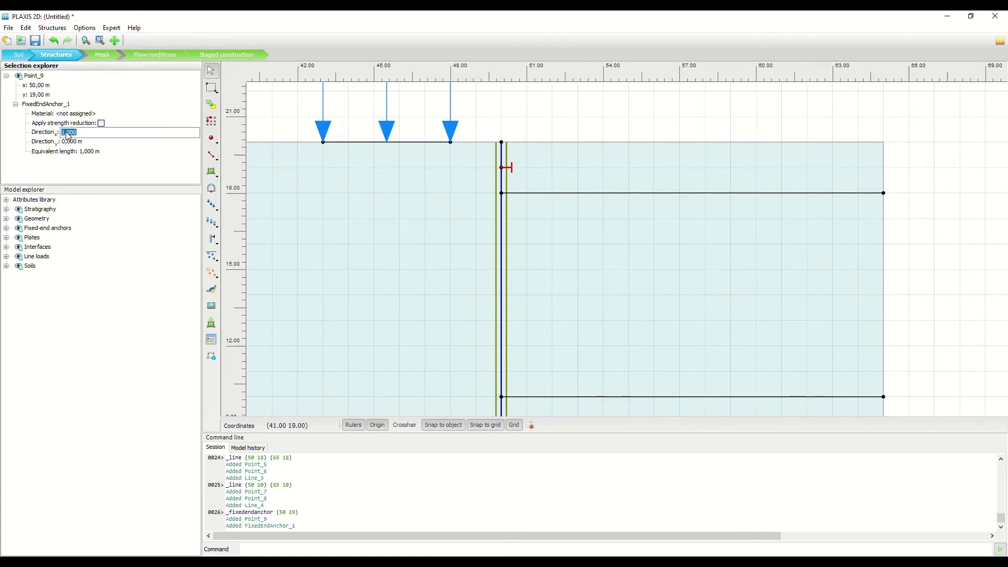
pyautogui.write('-1')
pyautogui.click(148, 141)
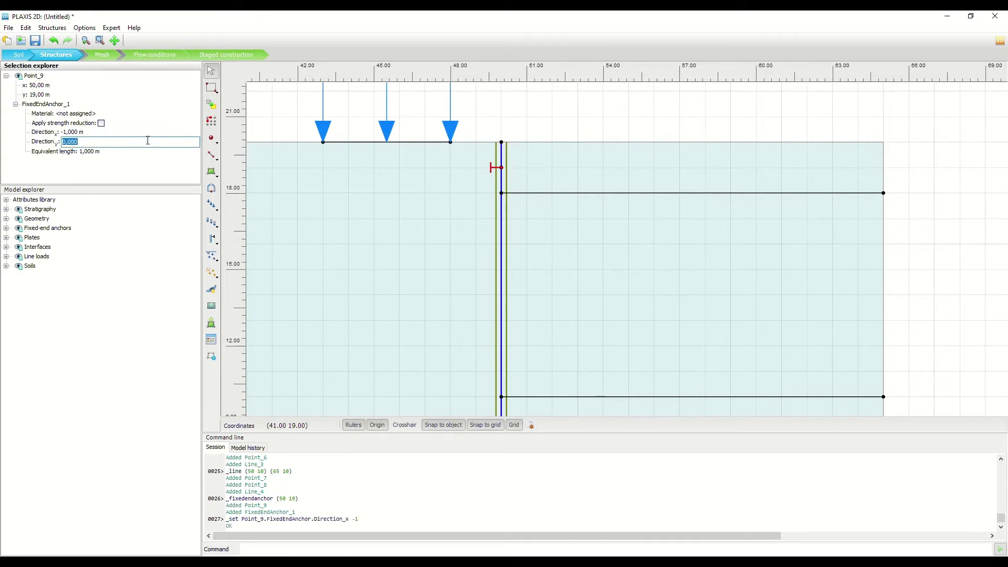
pyautogui.press('Return')
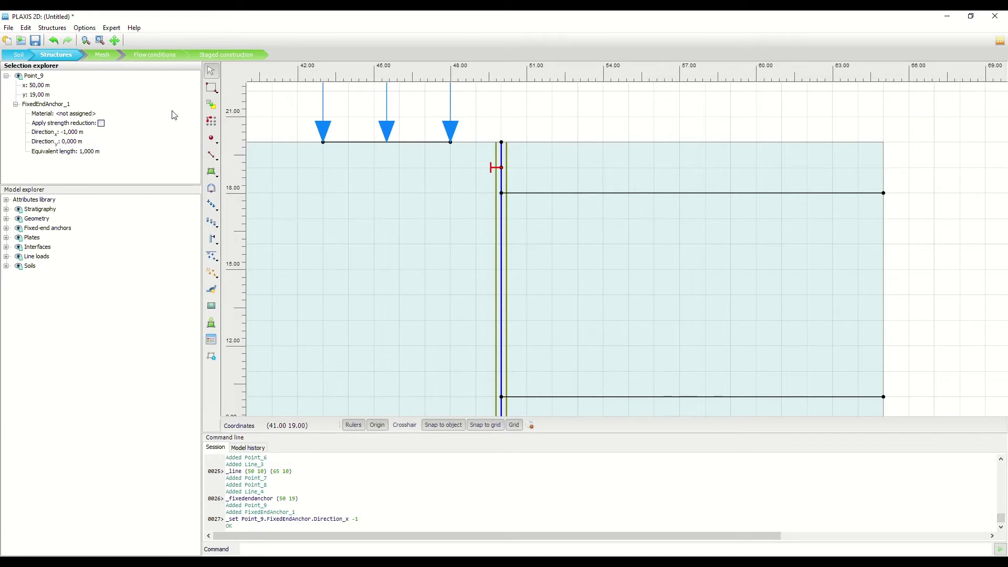
pyautogui.click(87, 132)
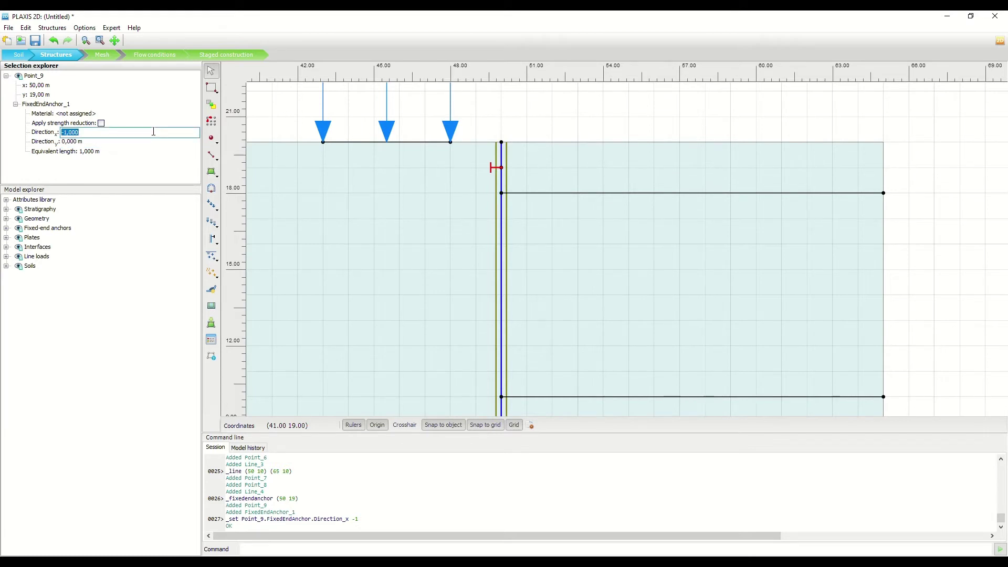
pyautogui.write('1')
pyautogui.press('Return')
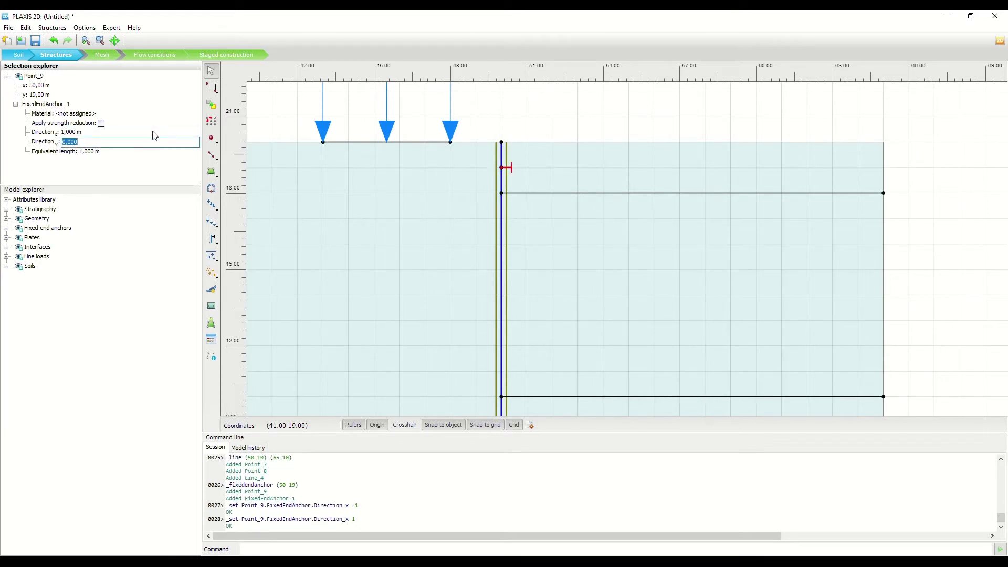
pyautogui.press('Return')
# - Set the fixed-end anchor's Direction x component to 15 m
pyautogui.click(72, 132)
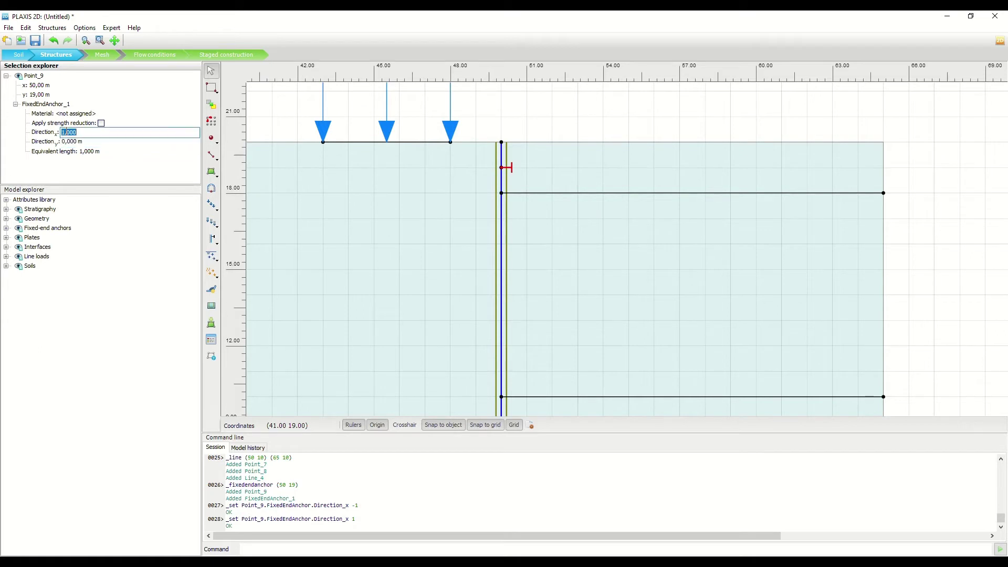
pyautogui.write('15')
pyautogui.press('Return')
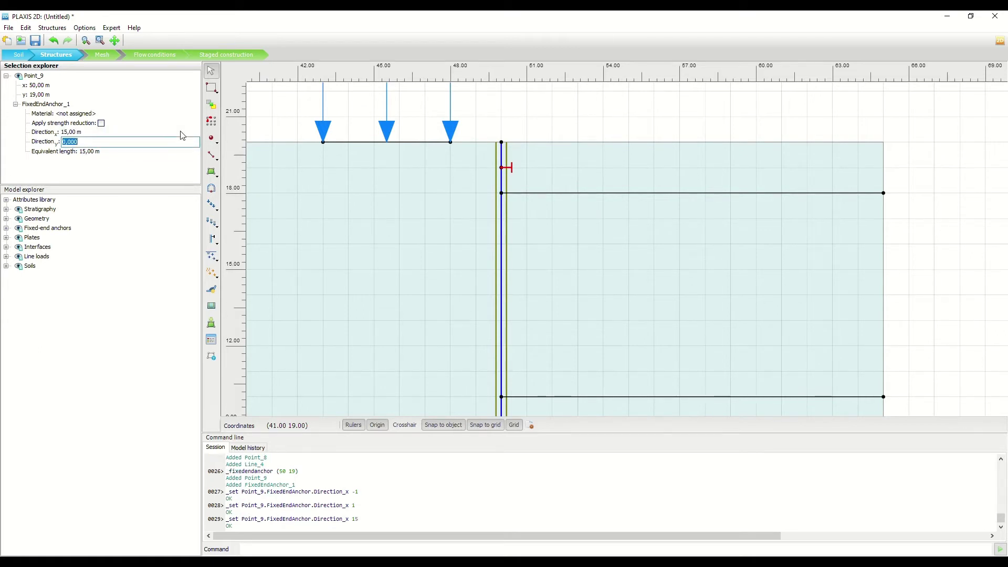
pyautogui.click(538, 118)
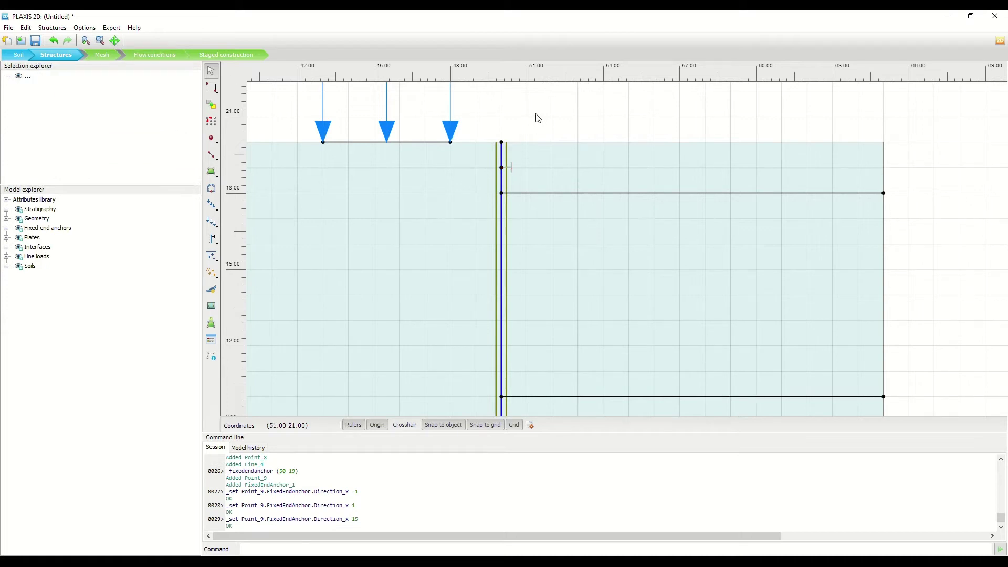
pyautogui.click(502, 169)
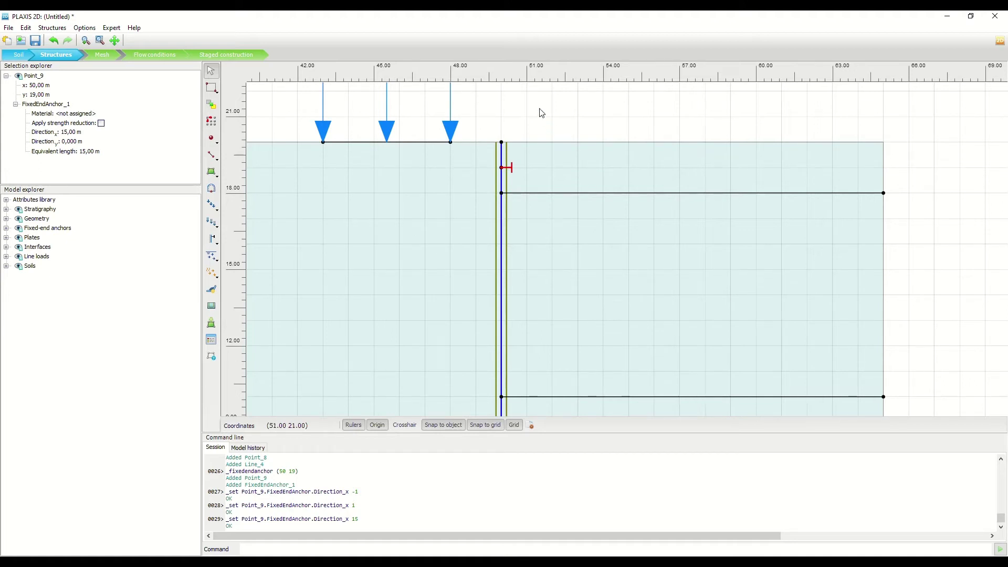
# - Add a new material set of type Anchors to the project materials and name it Strut
pyautogui.click(211, 340)
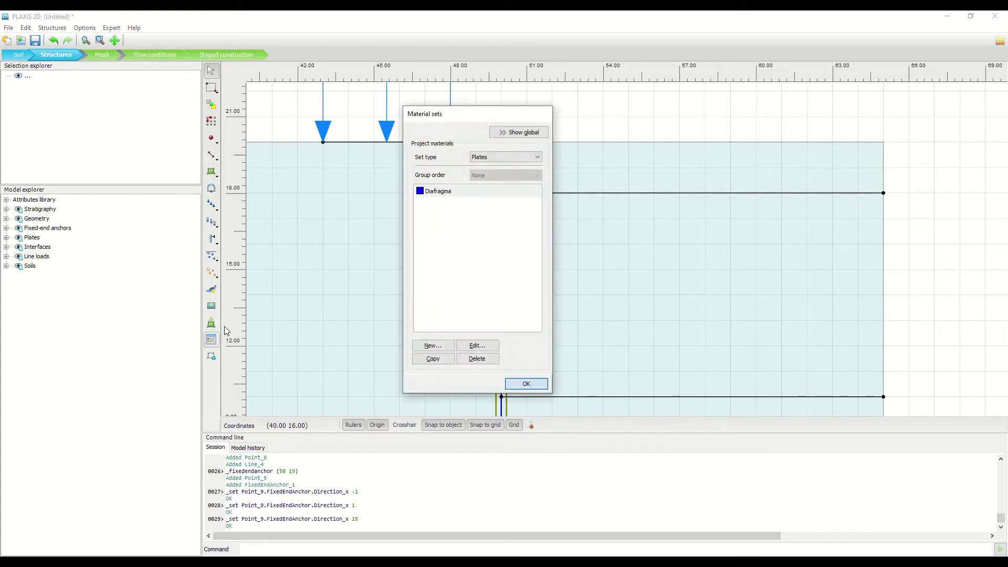
pyautogui.click(518, 156)
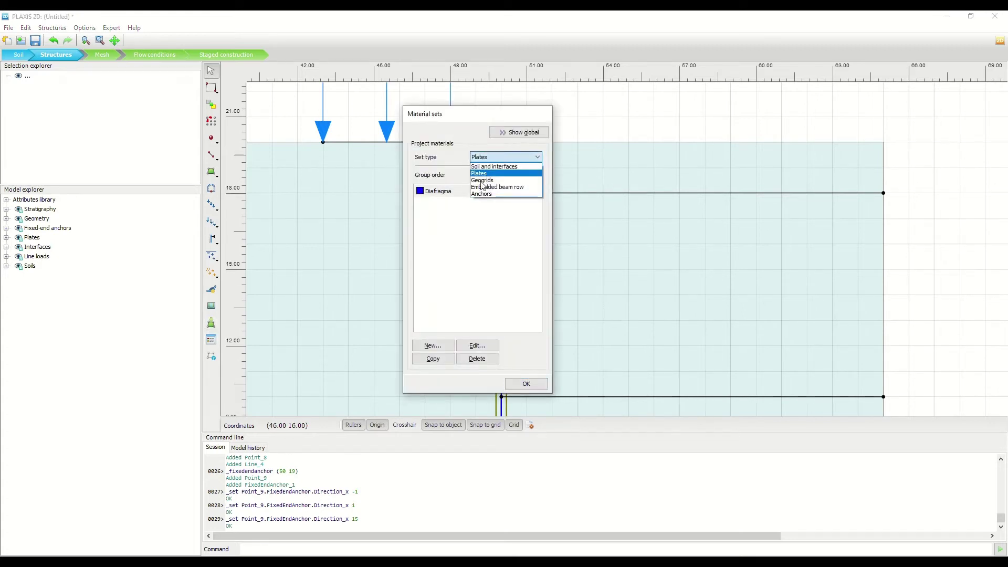
pyautogui.click(480, 194)
pyautogui.click(432, 344)
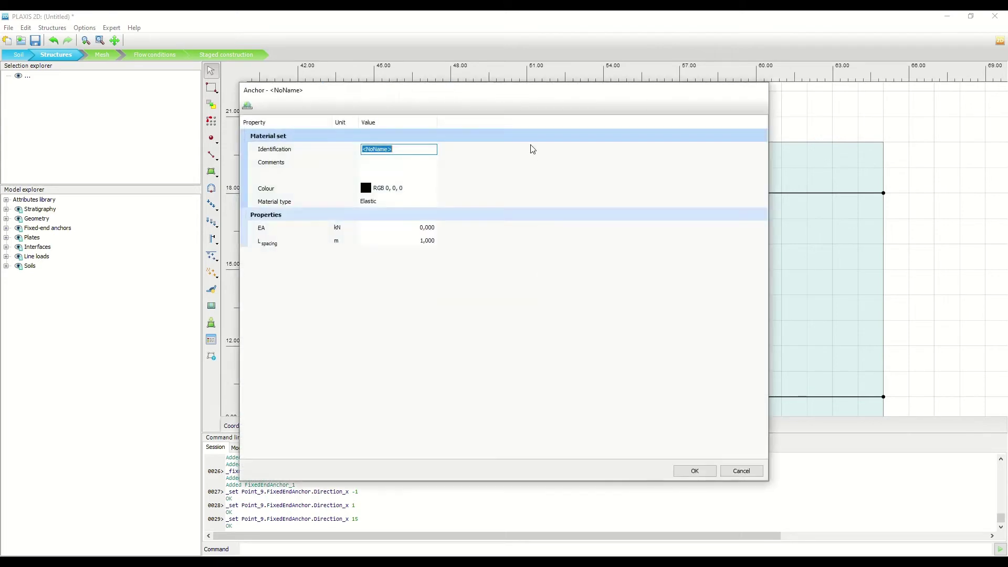
pyautogui.write('Strut')
# - Set the Strut material's EA to 2E6 kN and its L spacing to 5 m, save it and close the material sets
pyautogui.click(384, 241)
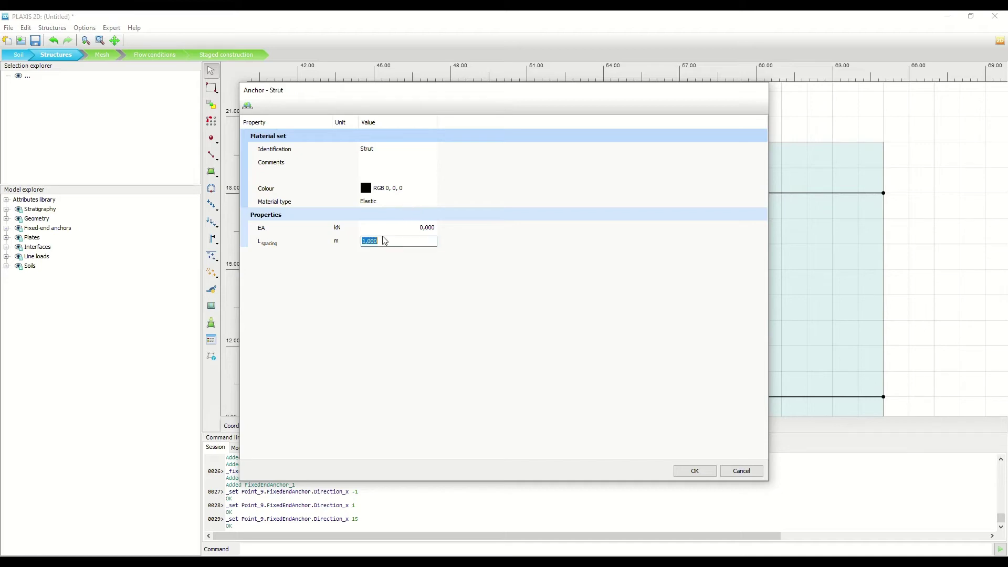
pyautogui.click(385, 228)
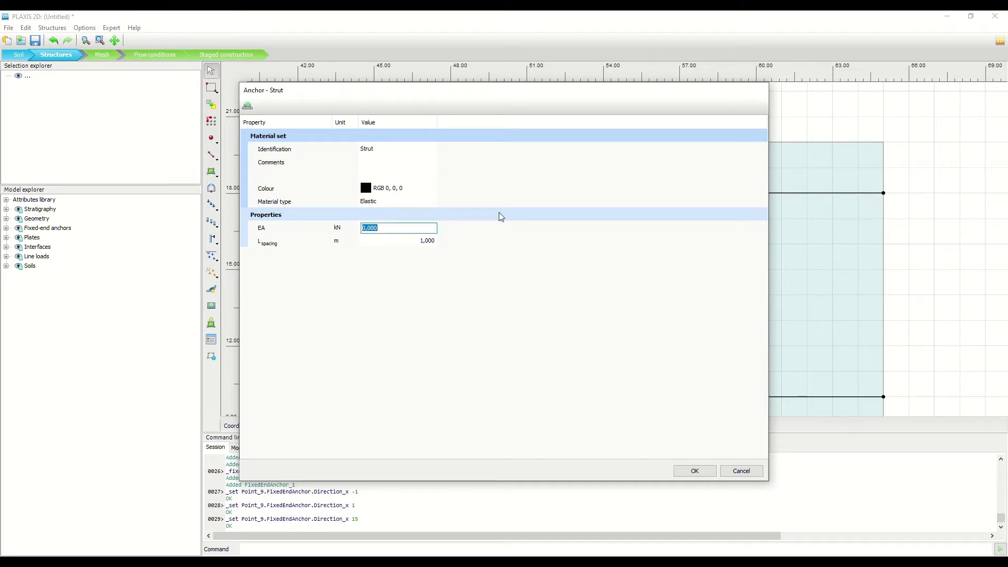
pyautogui.write('2e6')
pyautogui.press('Tab')
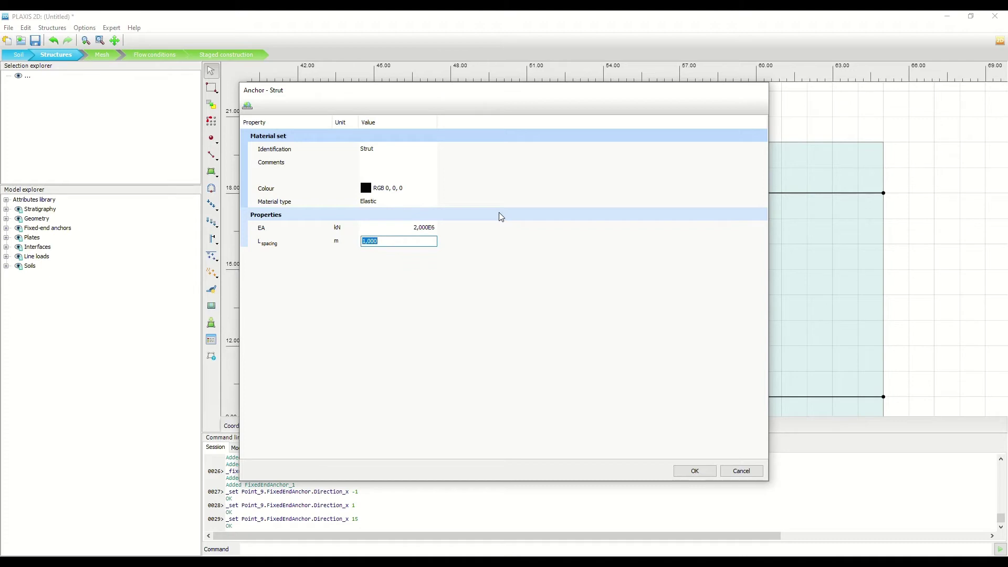
pyautogui.write('5')
pyautogui.press('Tab')
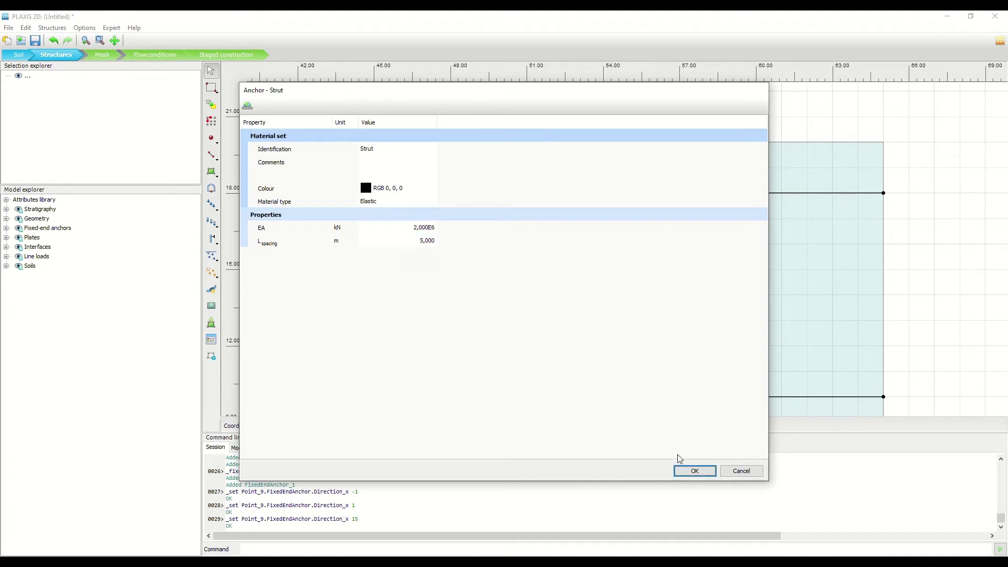
pyautogui.click(694, 470)
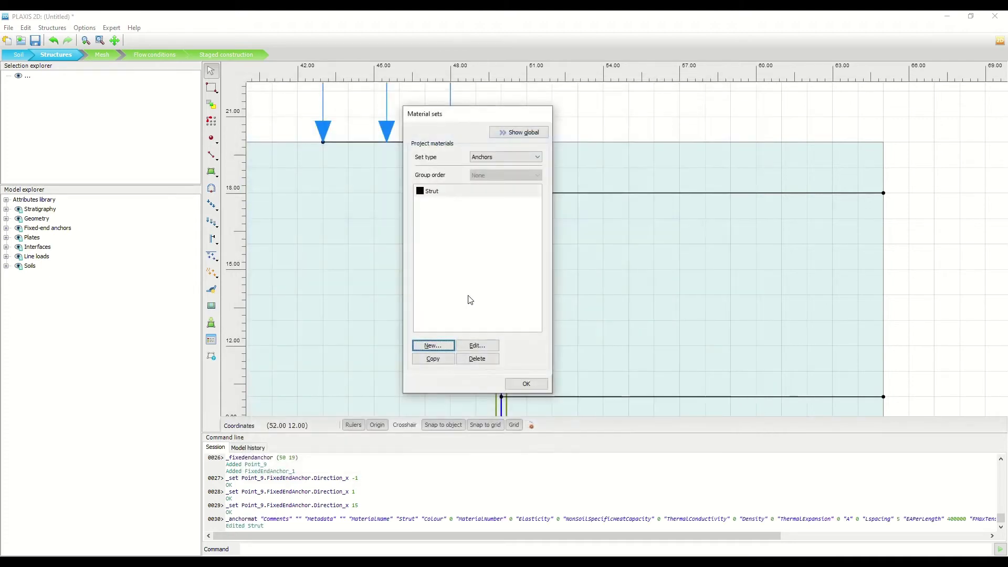
pyautogui.click(526, 383)
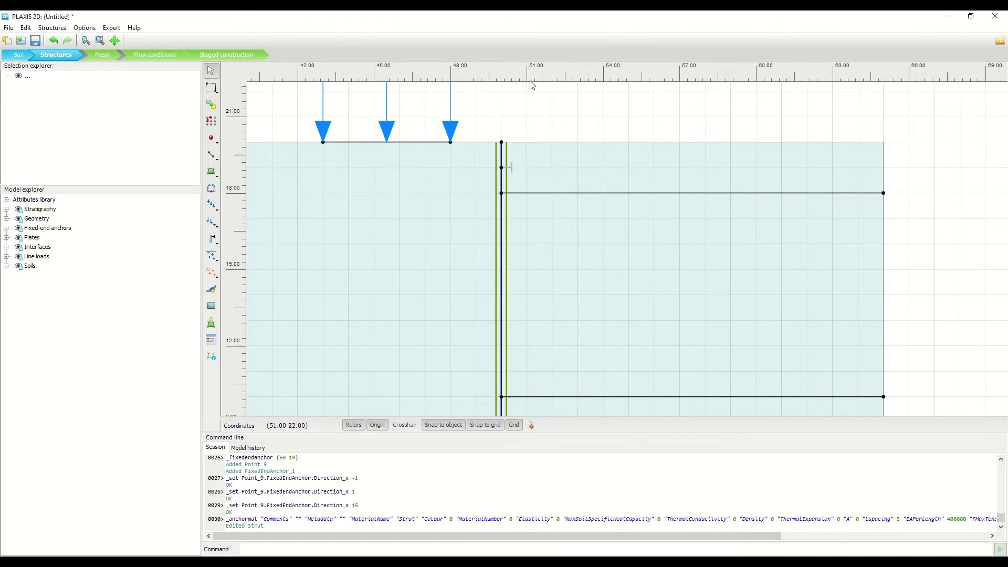
# - Assign the Strut material to the fixed-end anchor at (50, 19) and deselect it
pyautogui.click(509, 168)
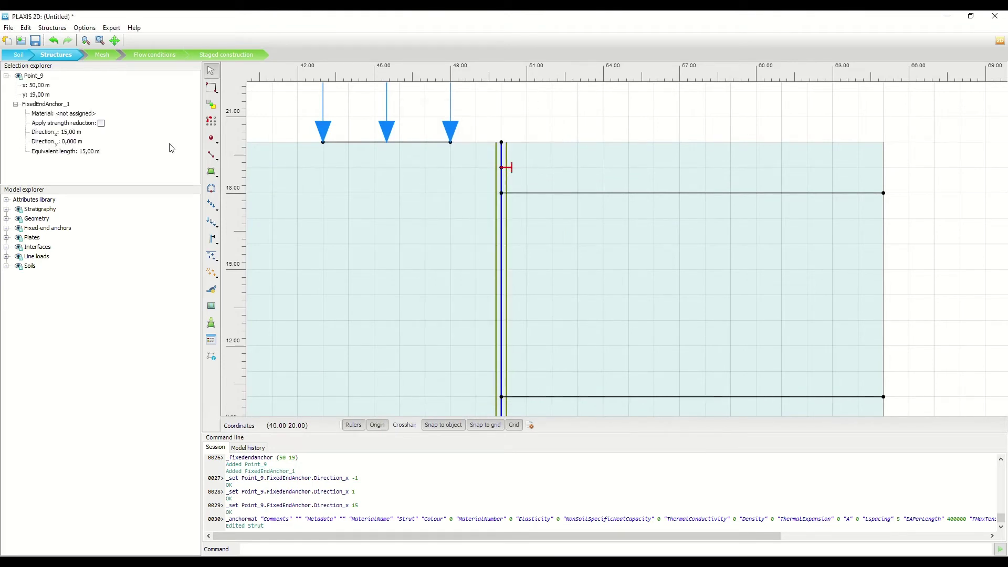
pyautogui.click(82, 114)
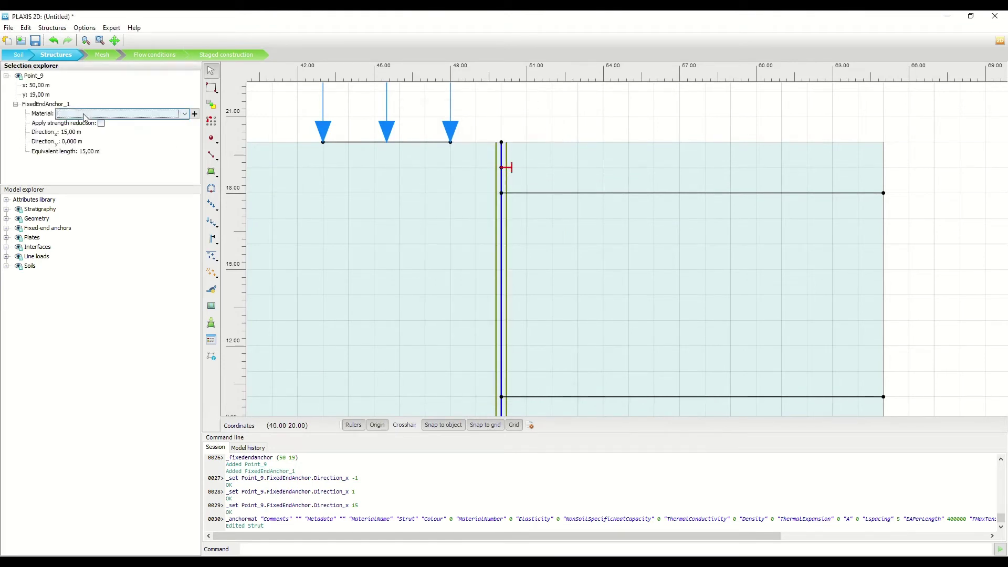
pyautogui.click(82, 113)
pyautogui.click(63, 123)
pyautogui.click(577, 113)
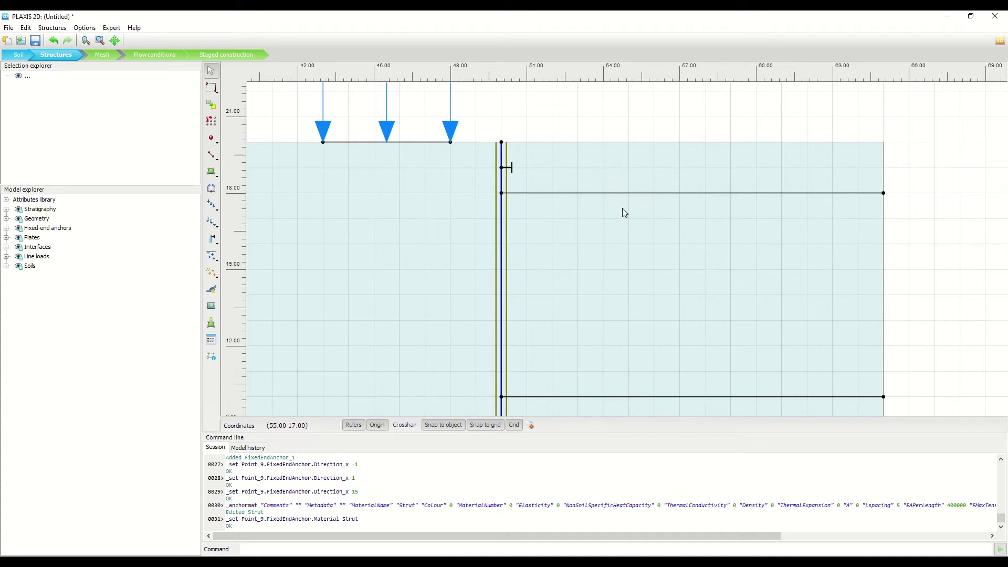
# - Bring the whole model into view and switch from Structures to Mesh mode
pyautogui.scroll(-6, 546, 160)
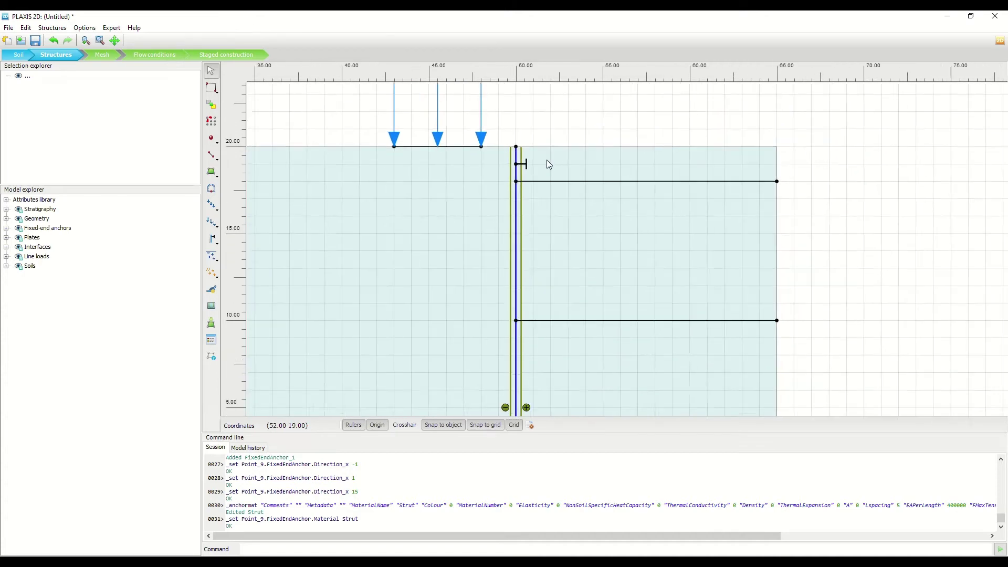
pyautogui.scroll(-2, 437, 227)
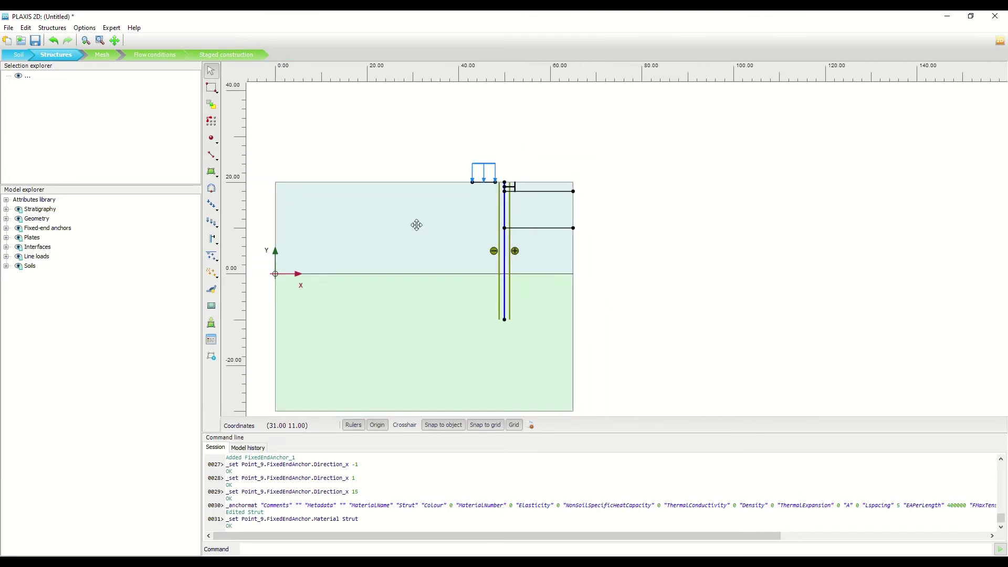
pyautogui.moveTo(414, 225); pyautogui.dragTo(508, 204)
pyautogui.click(97, 56)
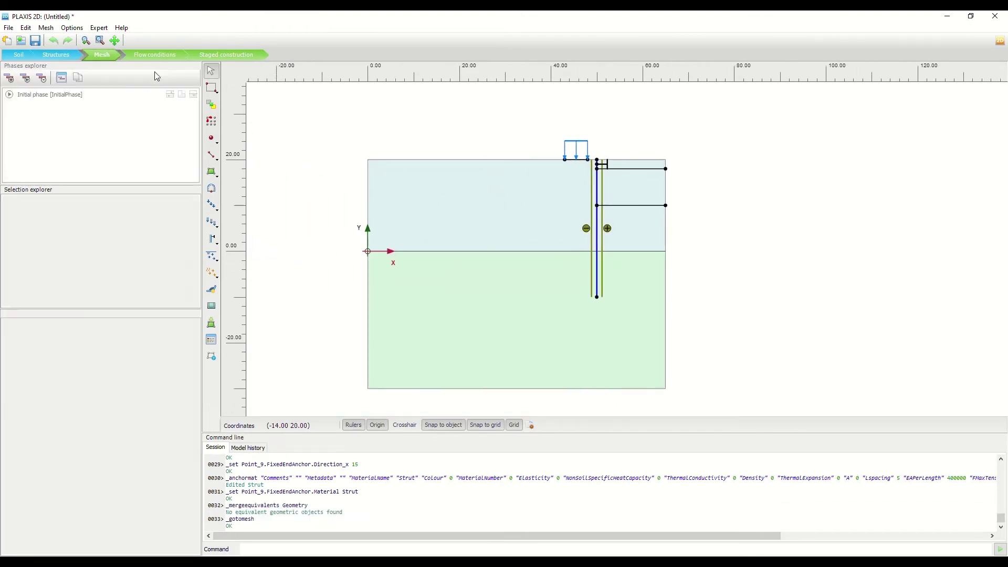
# - Generate the mesh with Medium element distribution and enhanced mesh refinements enabled
pyautogui.click(210, 172)
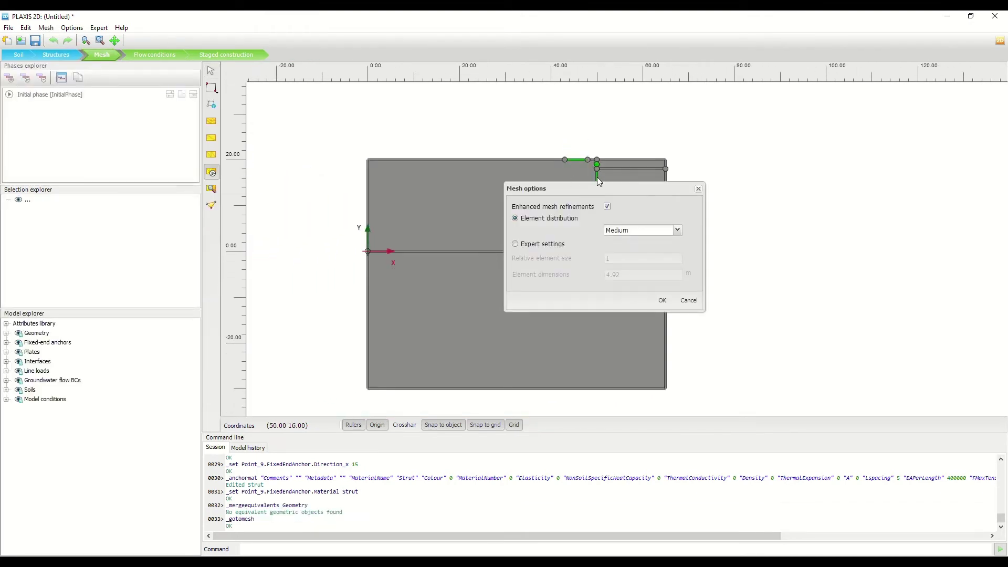
pyautogui.moveTo(591, 189); pyautogui.dragTo(448, 126)
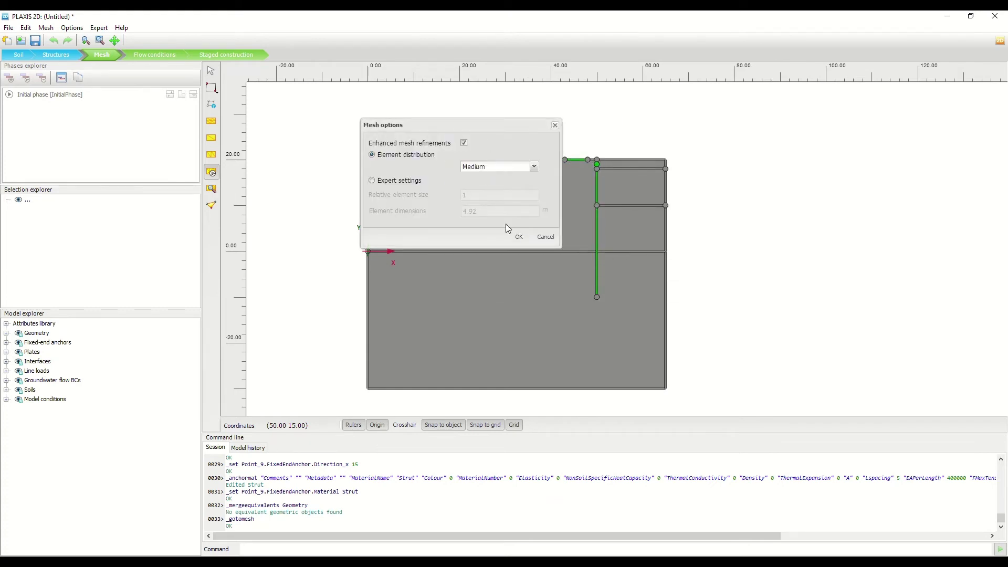
pyautogui.click(516, 238)
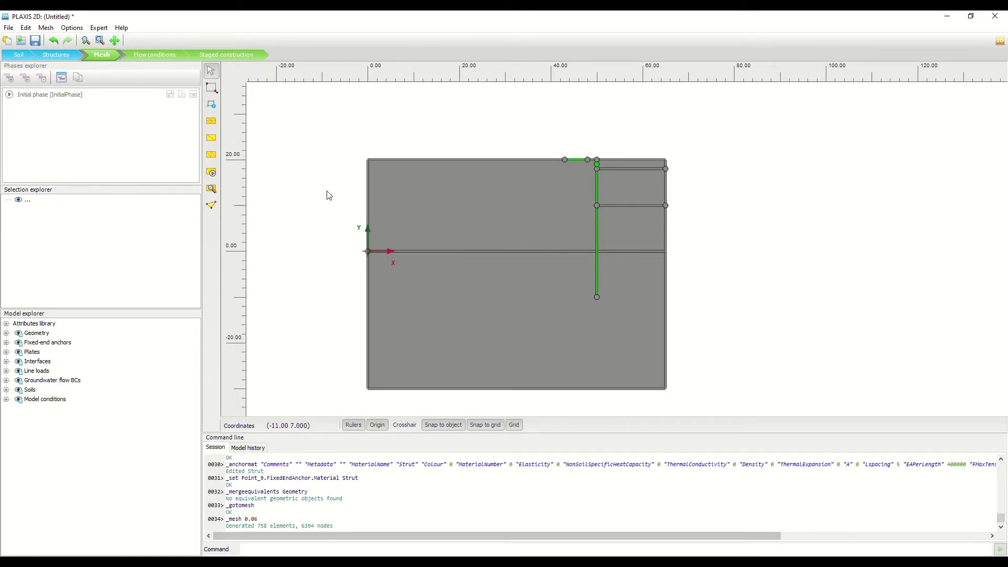
# - View the generated mesh in PLAXIS 2D Output, examine the elements around the wall, and return to the input model
pyautogui.click(211, 189)
pyautogui.click(617, 360)
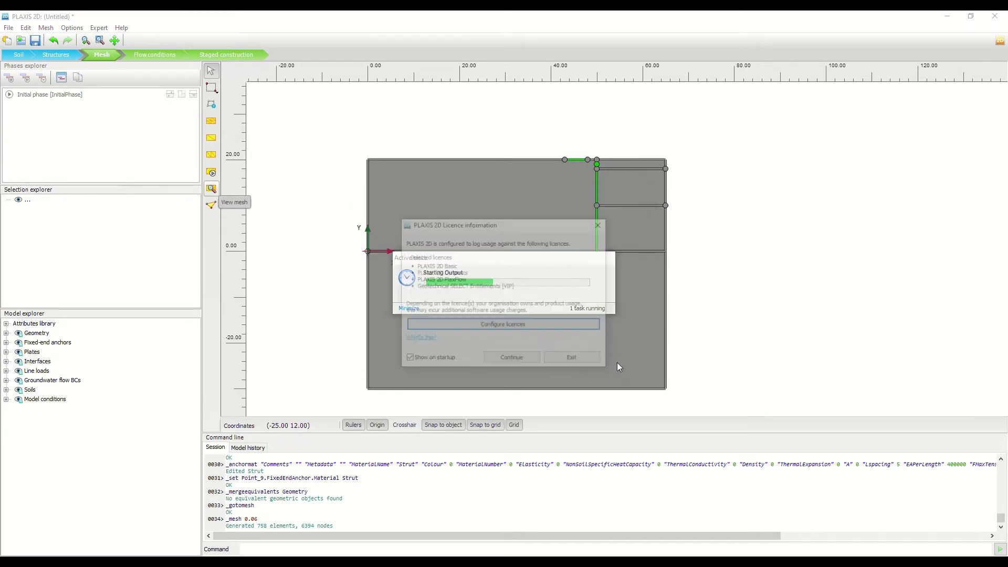
pyautogui.click(507, 359)
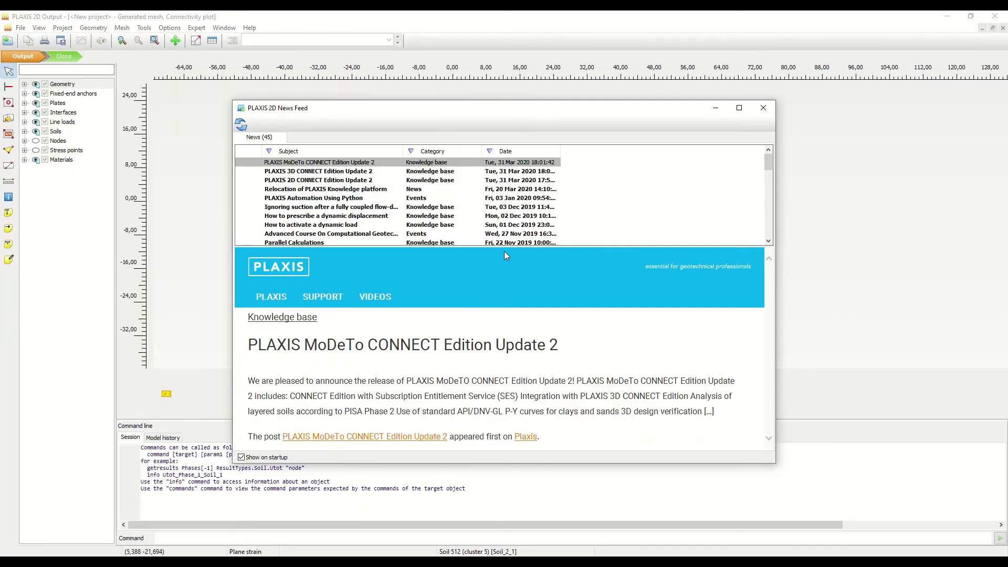
pyautogui.click(764, 114)
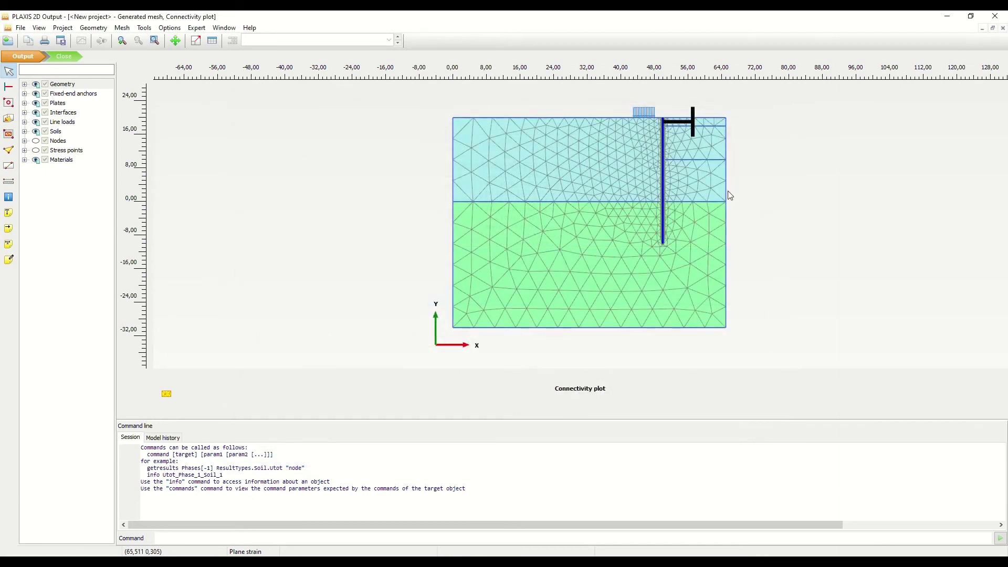
pyautogui.scroll(1, 698, 126)
pyautogui.scroll(1, 713, 122)
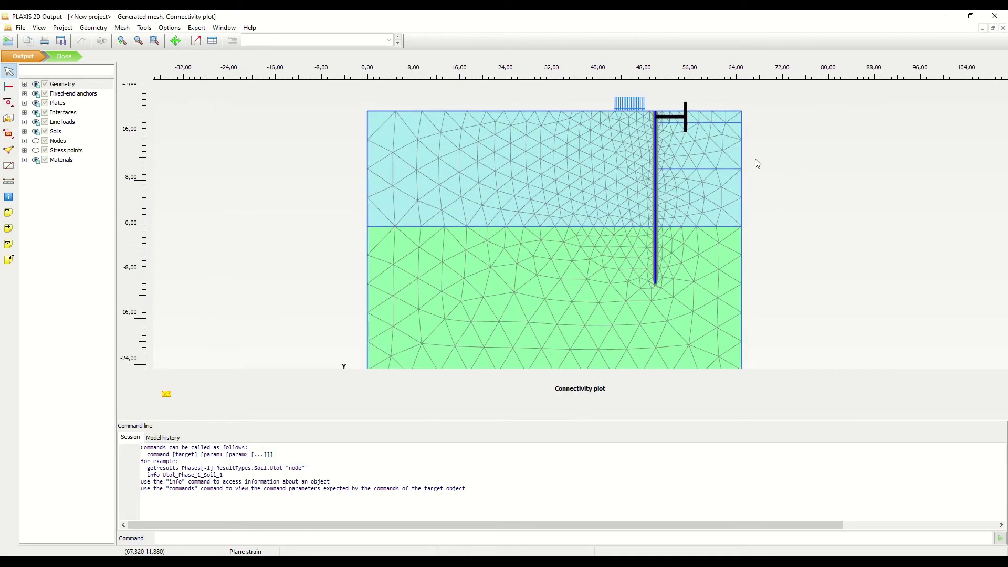
pyautogui.click(74, 54)
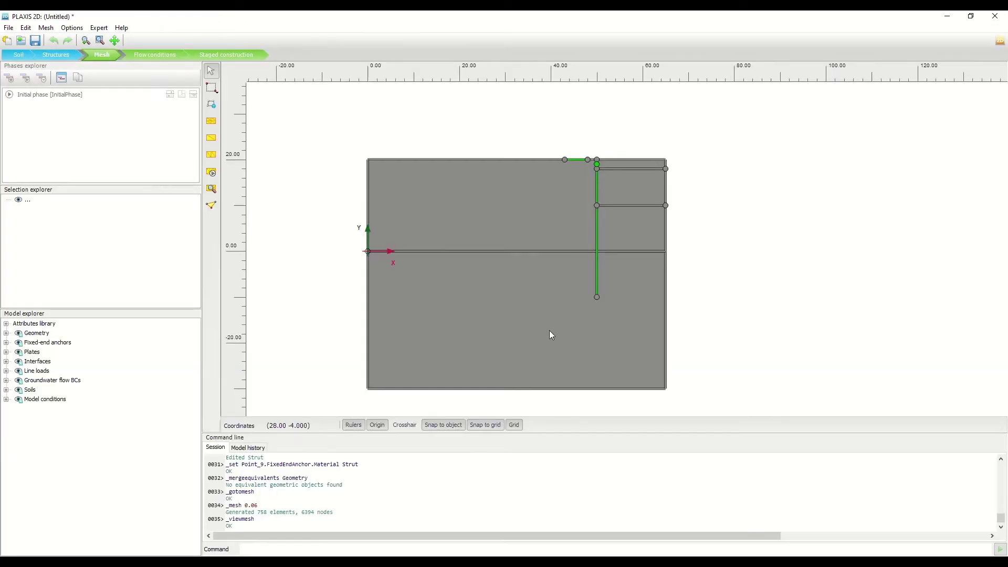
# - Switch to Staged construction mode and review the initial phase's calculation settings
pyautogui.click(222, 56)
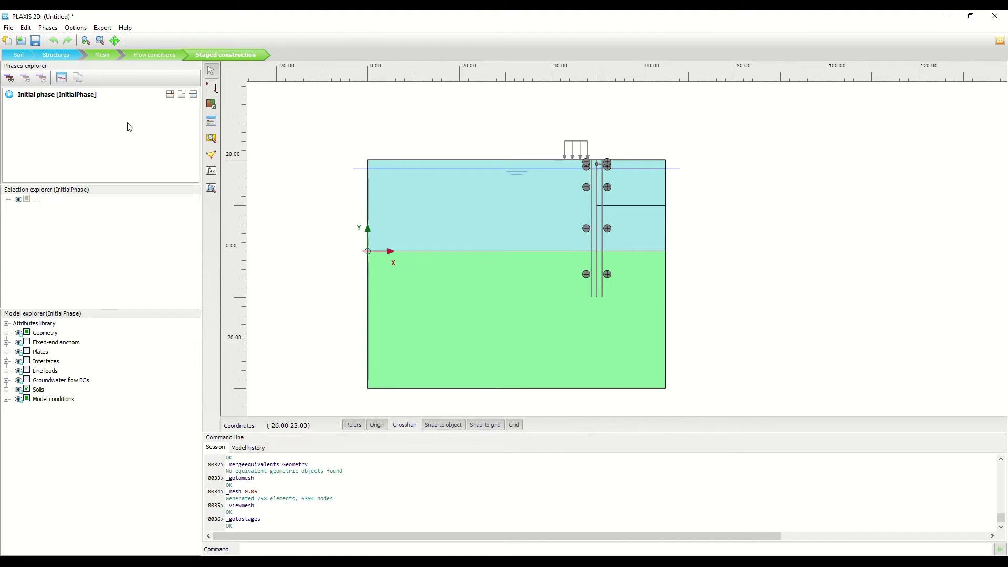
pyautogui.doubleClick(61, 97)
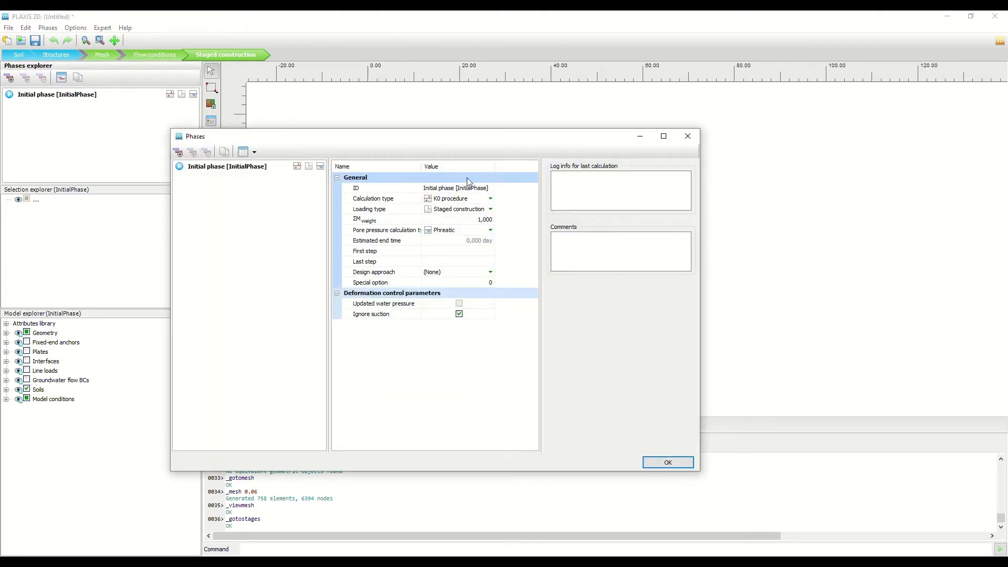
pyautogui.moveTo(480, 137); pyautogui.dragTo(482, 206)
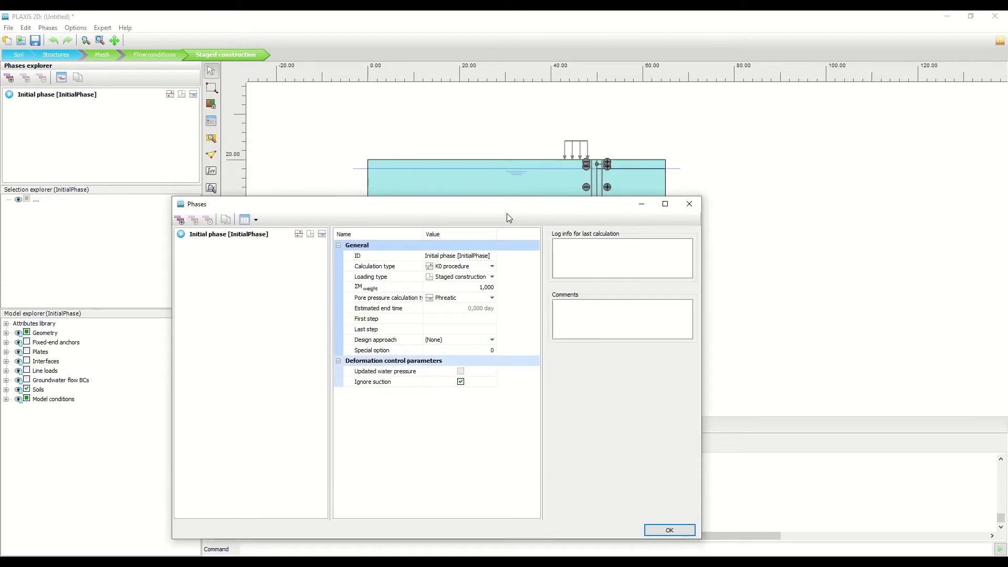
pyautogui.moveTo(470, 209); pyautogui.dragTo(424, 149)
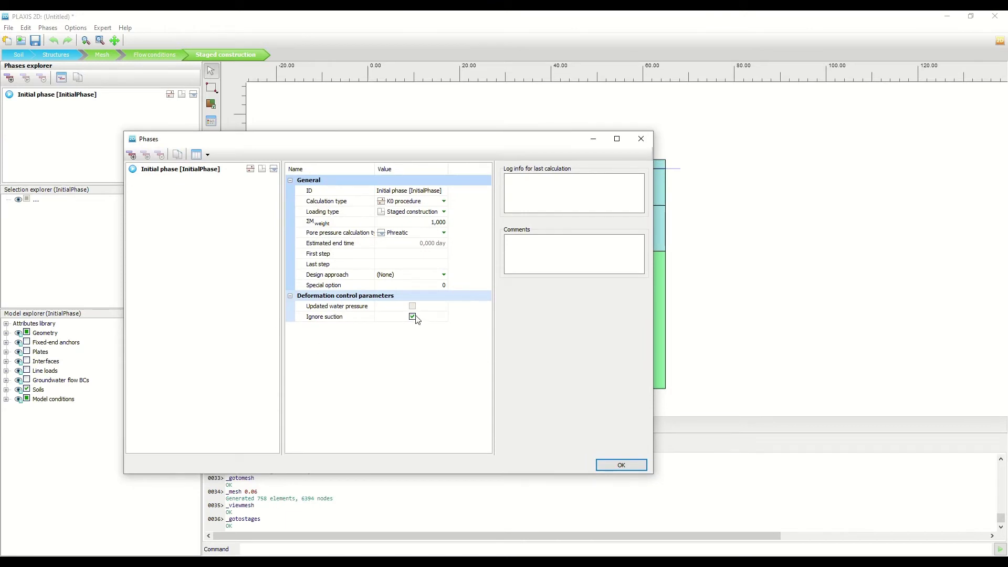
pyautogui.click(624, 465)
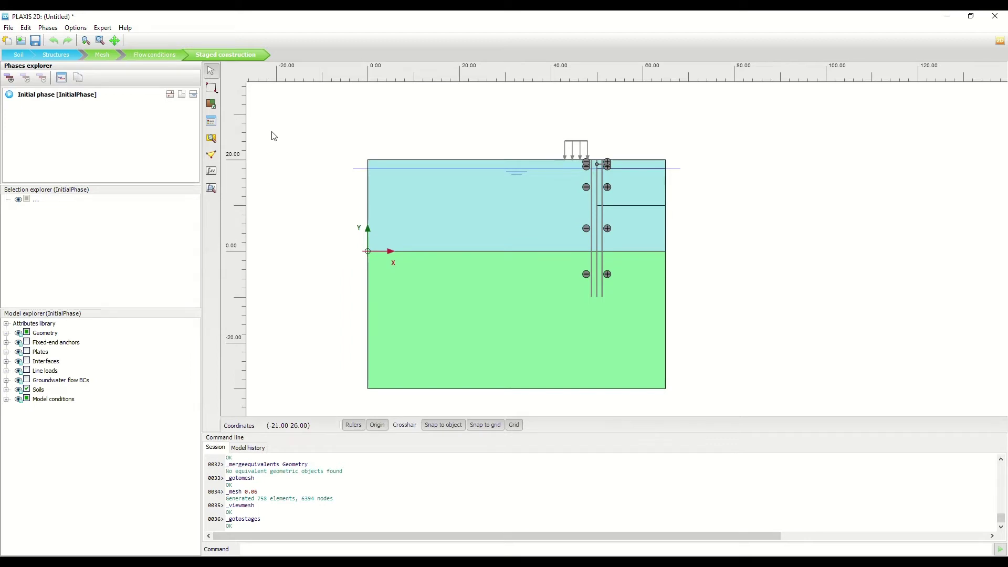
# - Add a calculation phase following the initial phase and name it External Load
pyautogui.click(8, 80)
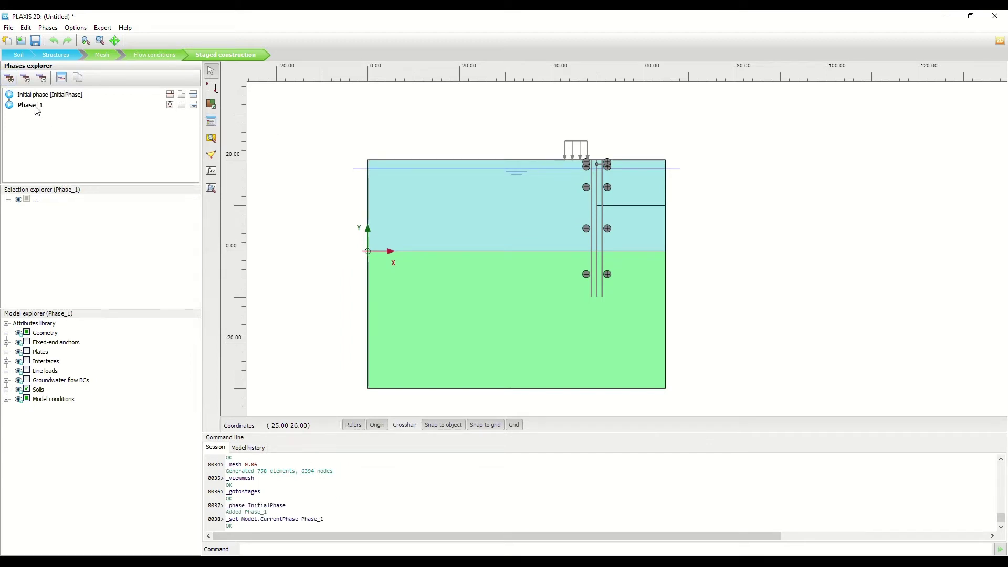
pyautogui.doubleClick(32, 107)
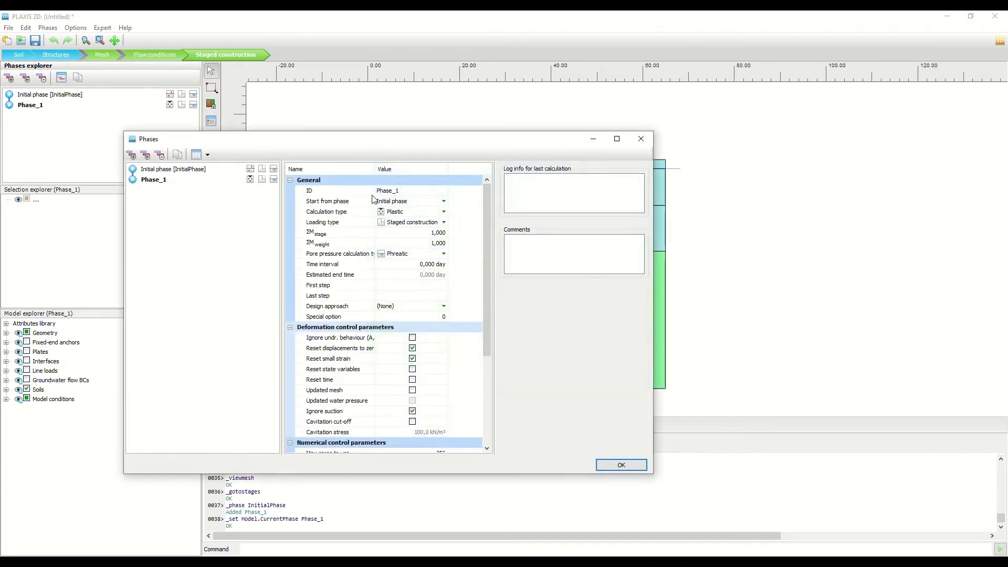
pyautogui.click(409, 190)
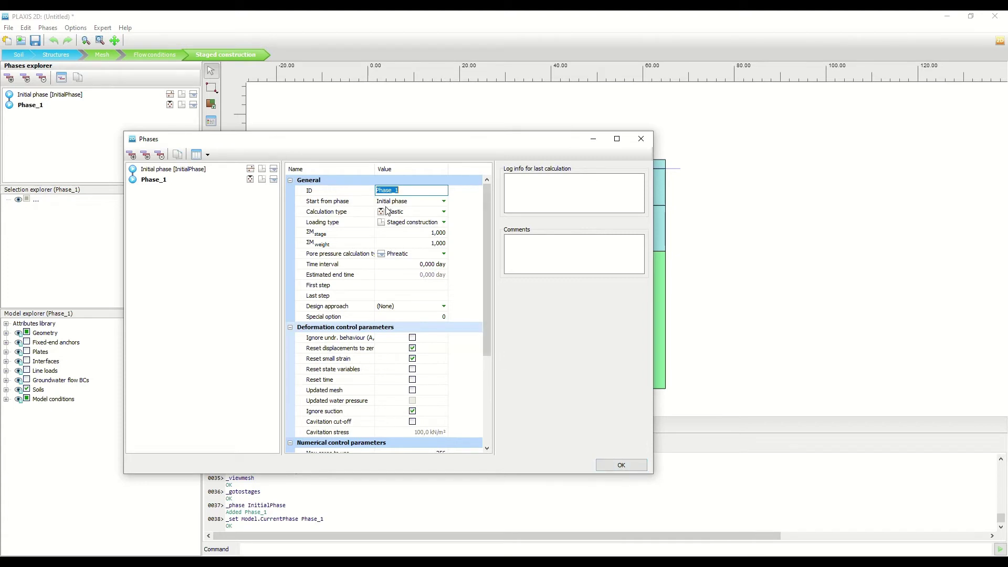
pyautogui.write('External Load')
pyautogui.click(622, 465)
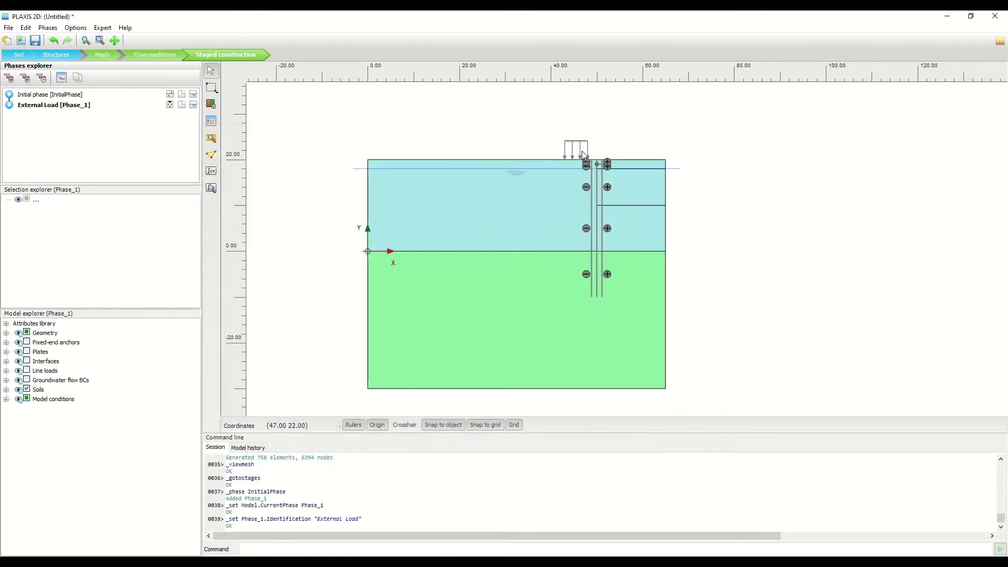
# - Activate the surface line load beside the wall in the External Load phase
pyautogui.scroll(2, 588, 157)
pyautogui.click(571, 166)
pyautogui.rightClick(571, 165)
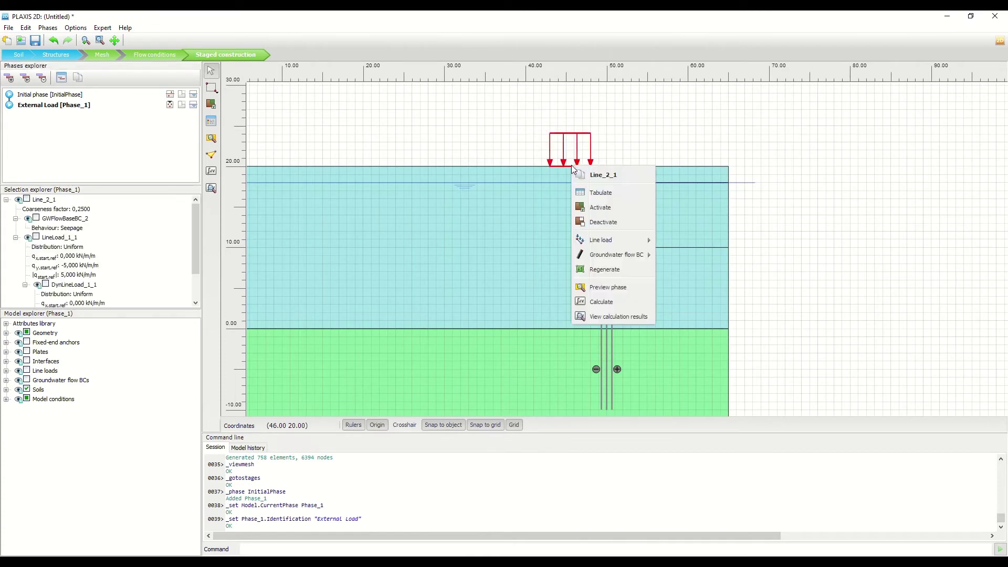
pyautogui.click(595, 207)
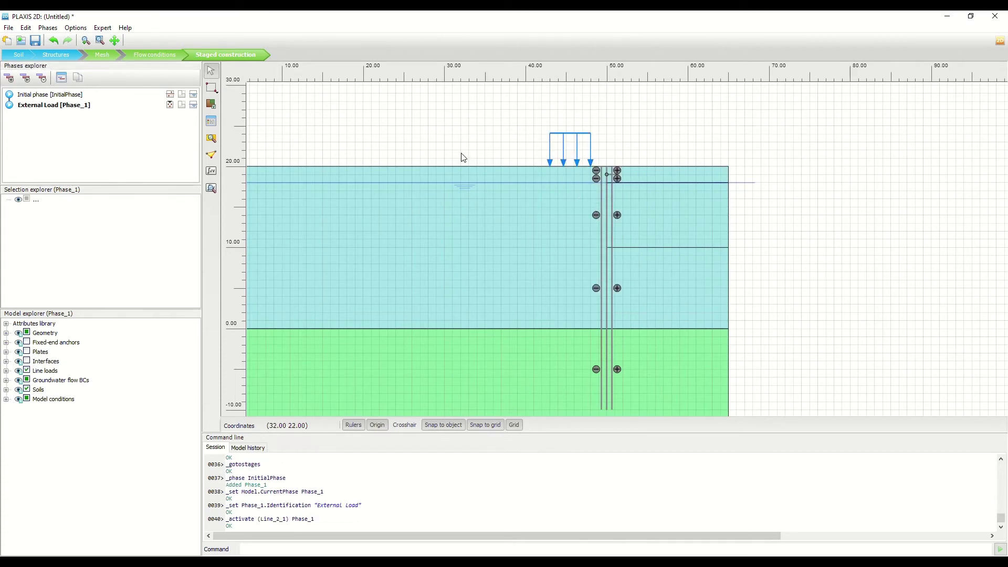
# - Select all the diaphragm wall plates, activate them with their interfaces in the External Load phase, check their properties and deselect them
pyautogui.scroll(-1, 468, 141)
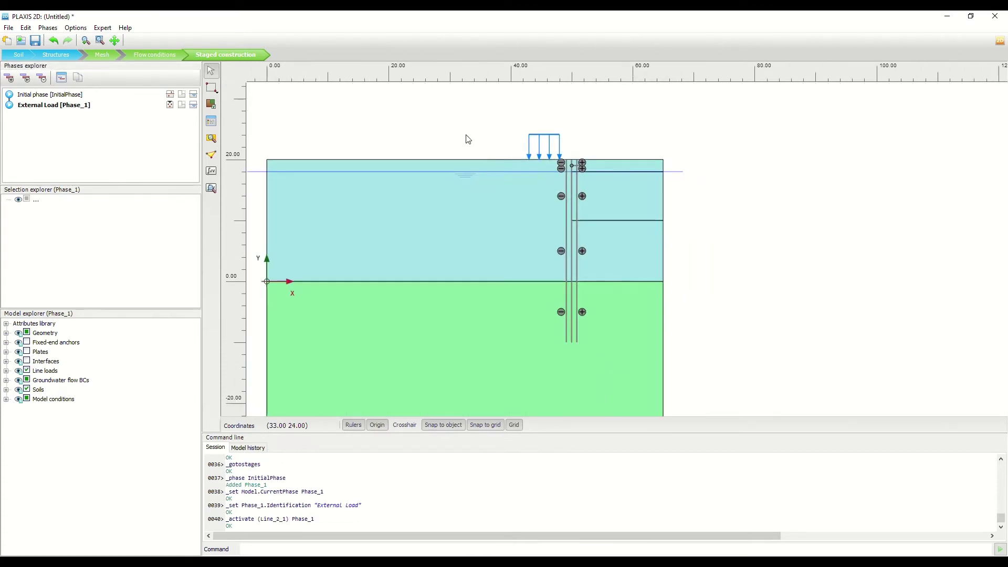
pyautogui.click(212, 90)
pyautogui.click(212, 92)
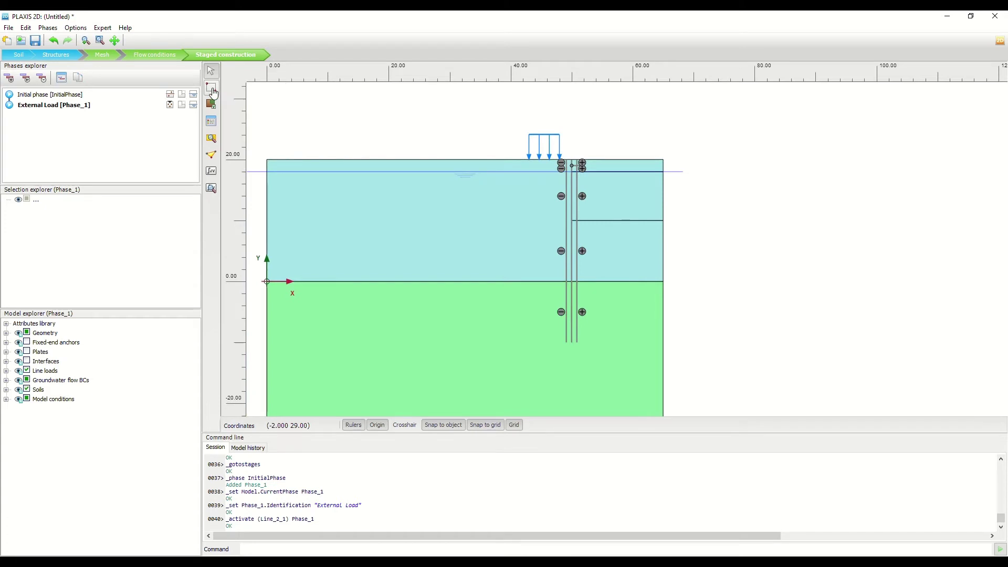
pyautogui.click(212, 92)
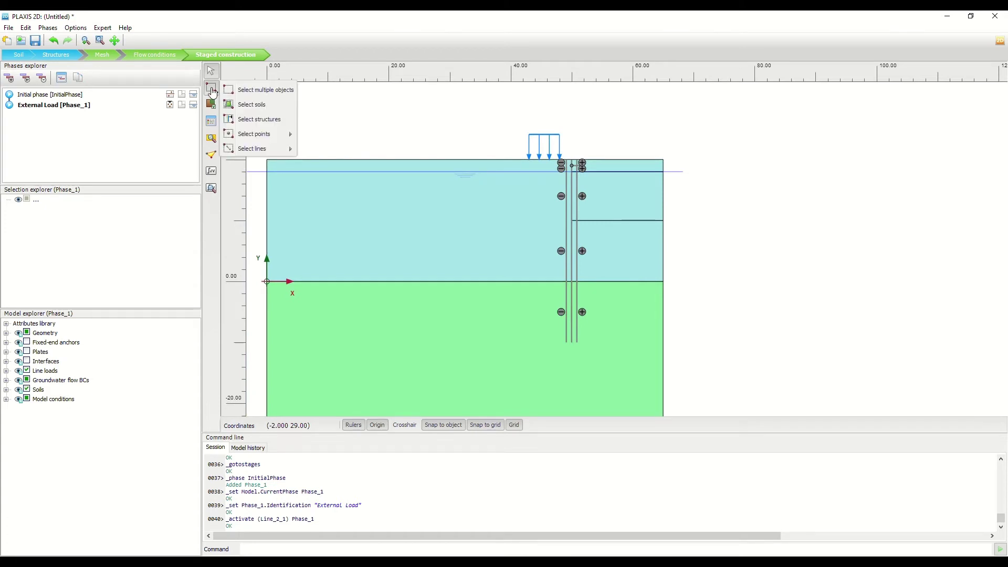
pyautogui.click(213, 92)
pyautogui.click(212, 92)
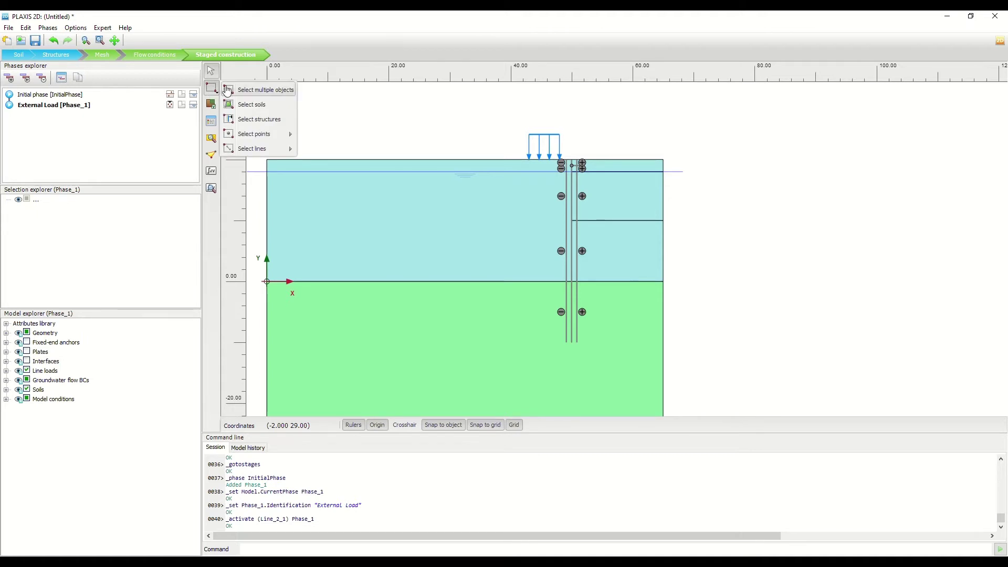
pyautogui.moveTo(281, 148)
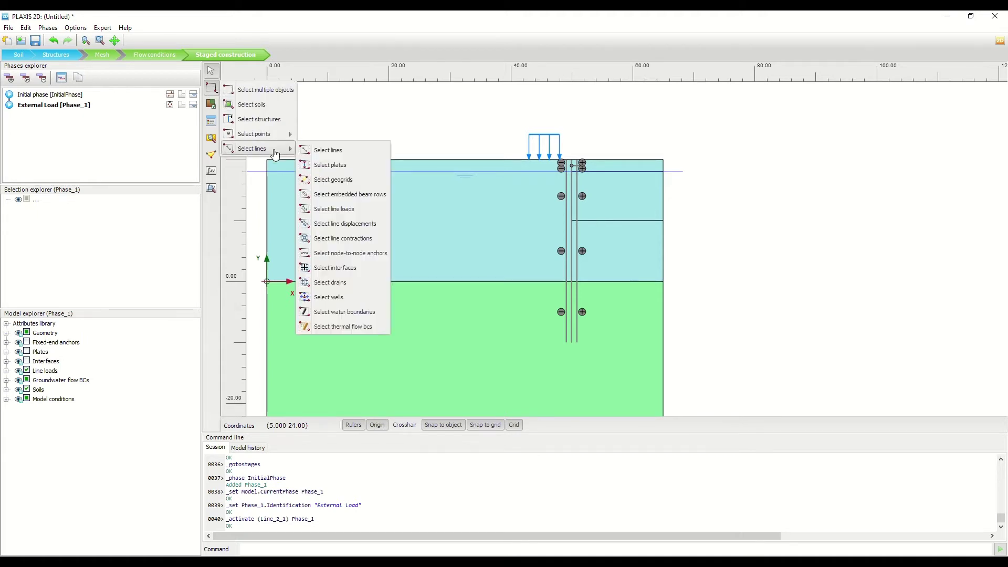
pyautogui.click(355, 164)
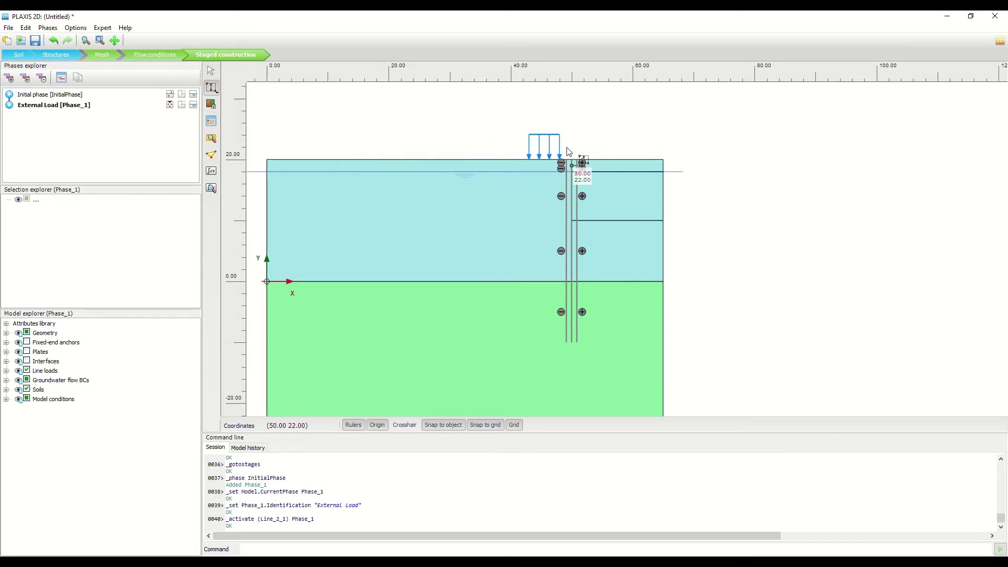
pyautogui.moveTo(555, 146); pyautogui.dragTo(591, 354)
pyautogui.rightClick(571, 219)
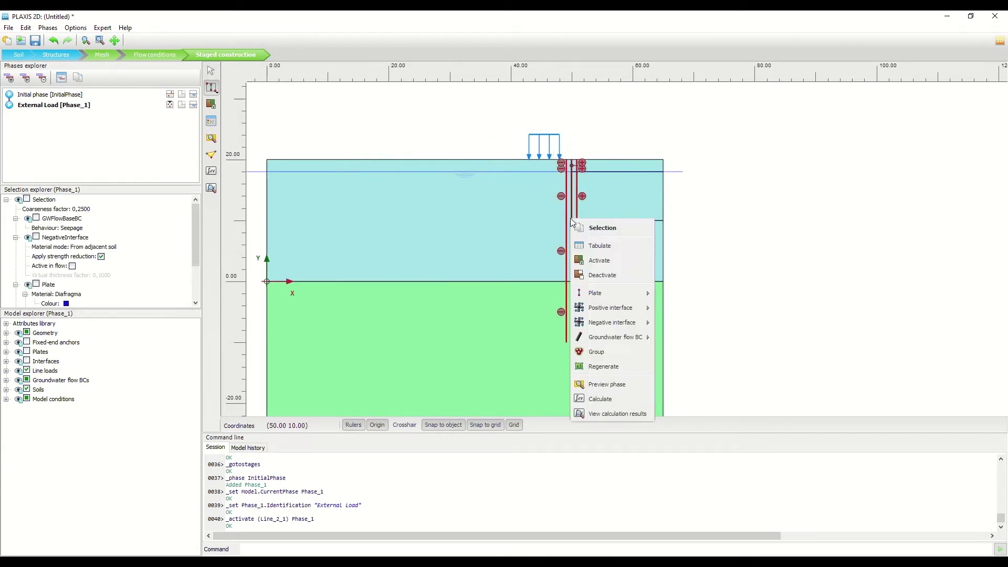
pyautogui.click(591, 261)
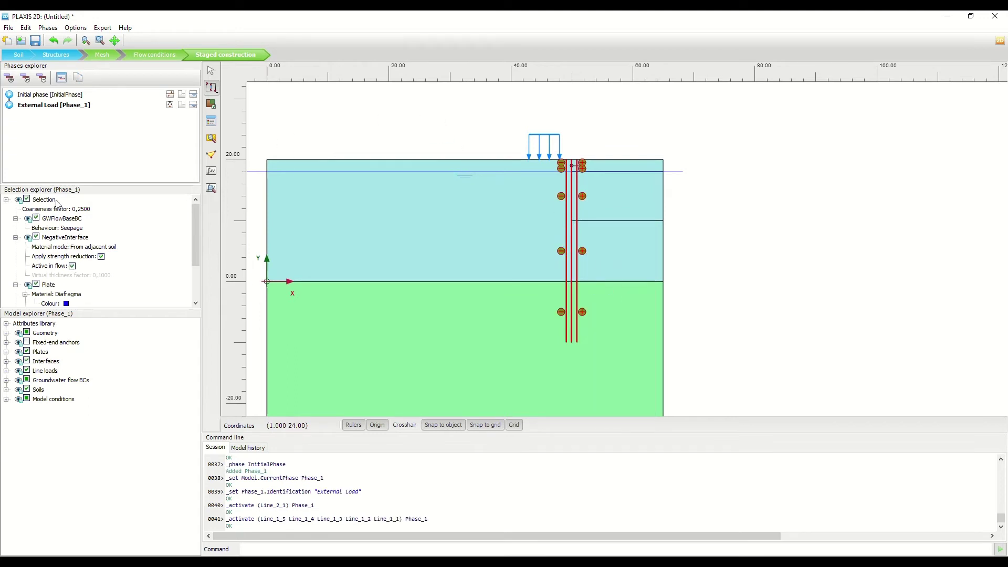
pyautogui.scroll(-2, 84, 260)
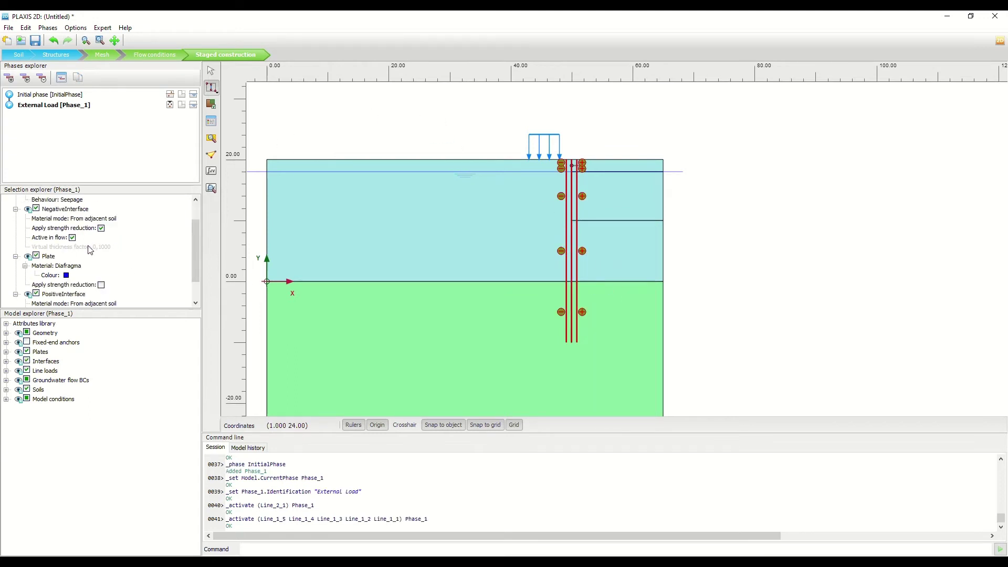
pyautogui.scroll(2, 84, 259)
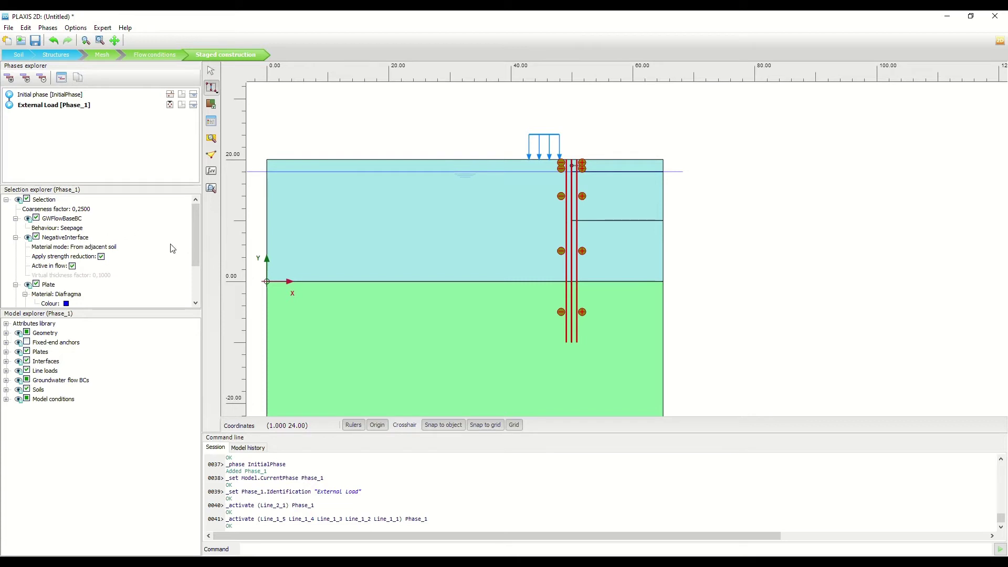
pyautogui.press('Escape')
pyautogui.click(734, 176)
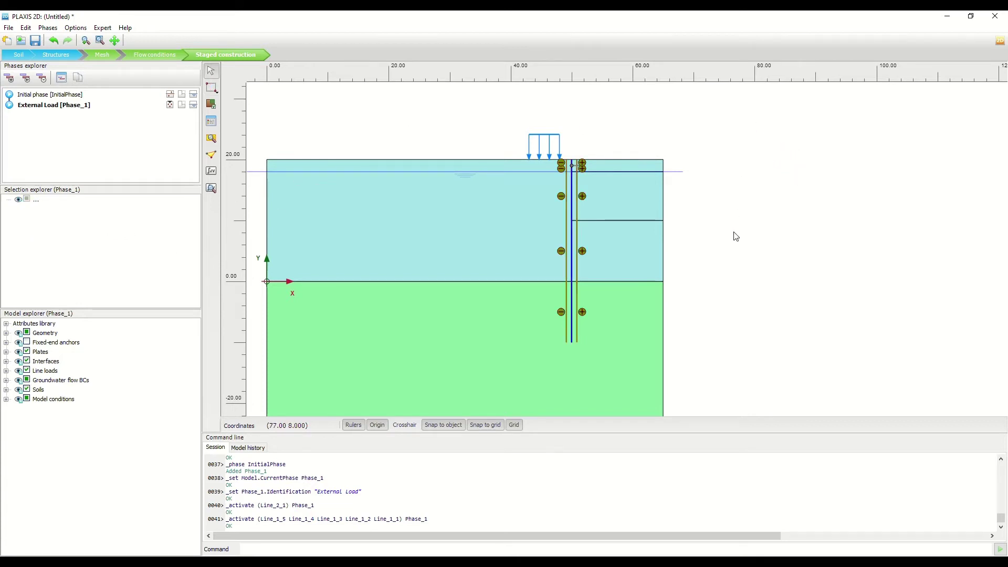
# - Add a phase after External Load named First Excavation and deactivate the uppermost soil cluster on the excavation side of the wall
pyautogui.click(9, 78)
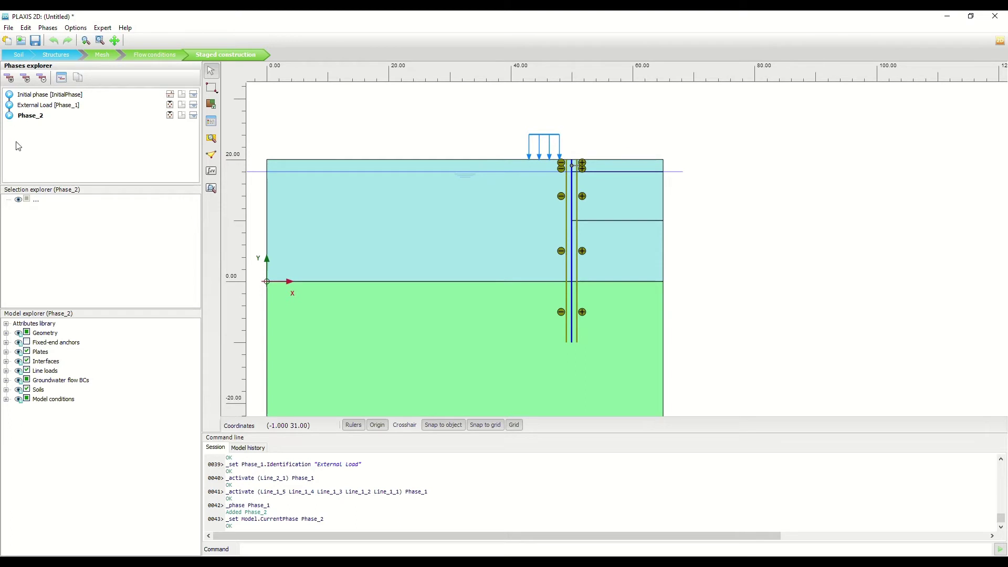
pyautogui.doubleClick(28, 117)
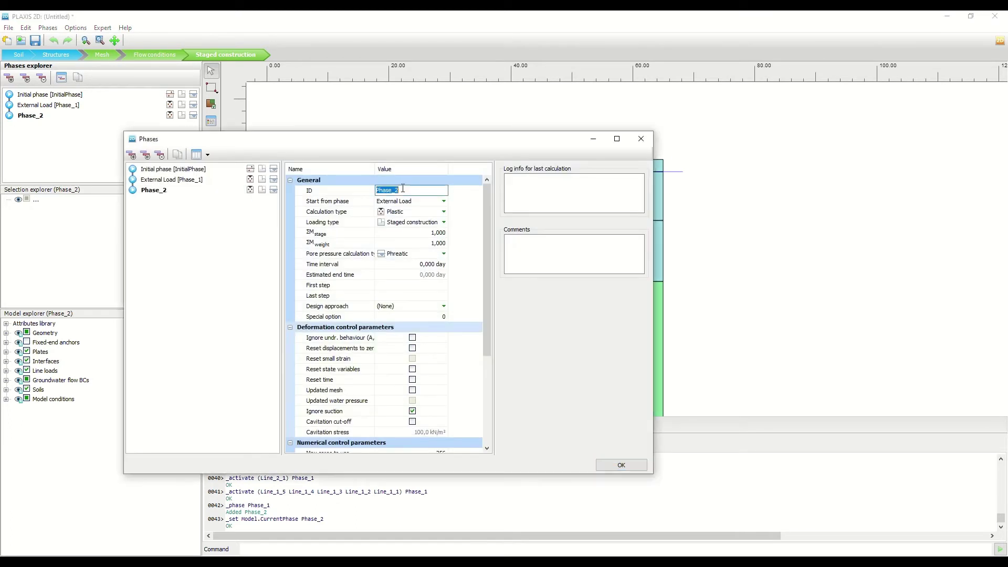
pyautogui.write('First Excavation')
pyautogui.click(616, 465)
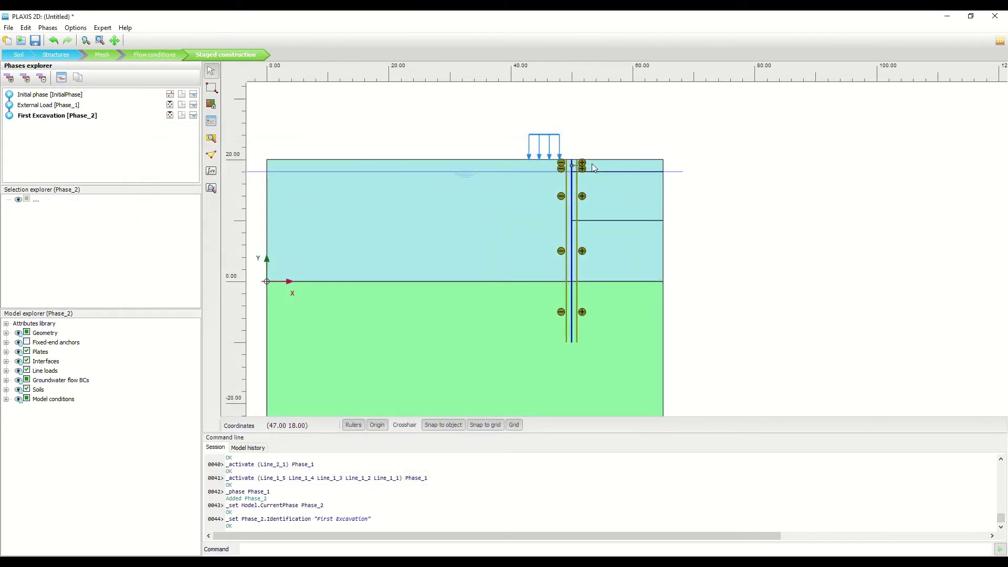
pyautogui.rightClick(618, 164)
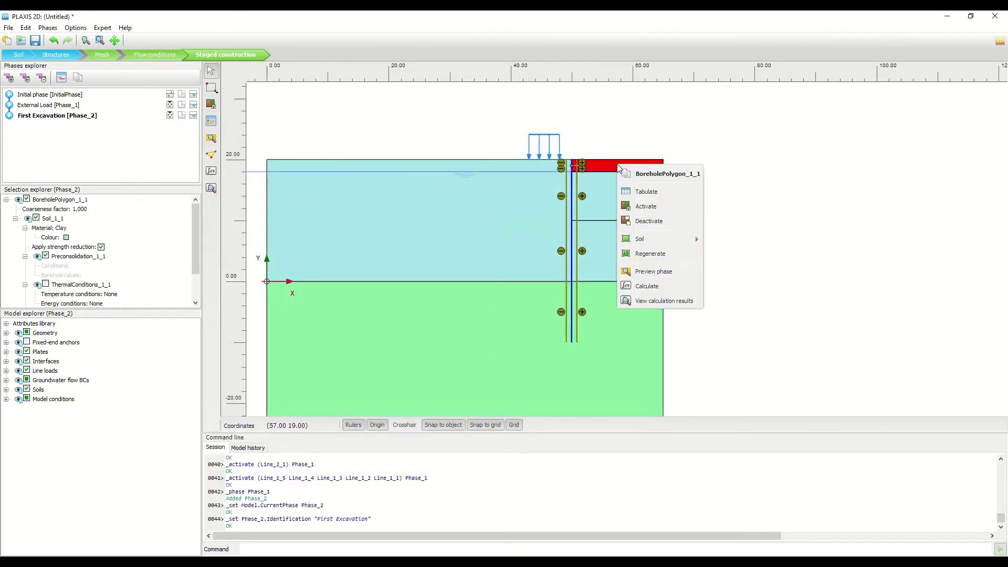
pyautogui.click(660, 232)
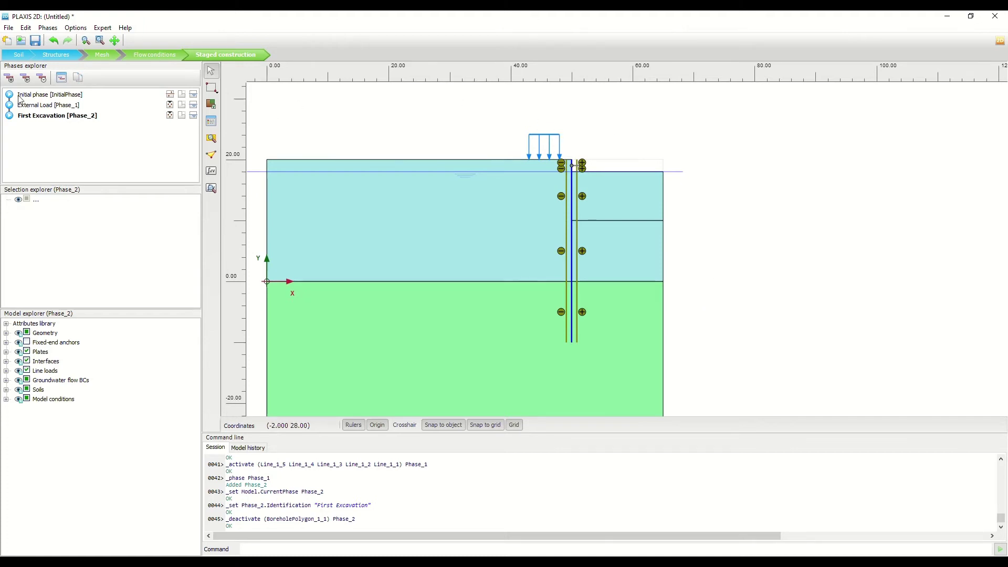
# - Add a phase after First Excavation and name it Strut
pyautogui.click(10, 78)
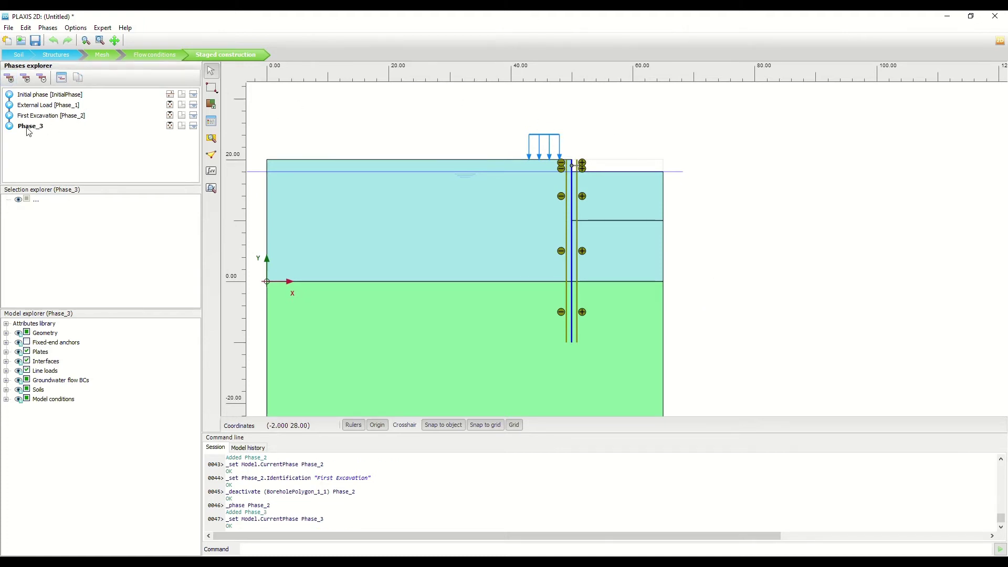
pyautogui.doubleClick(30, 126)
pyautogui.click(408, 190)
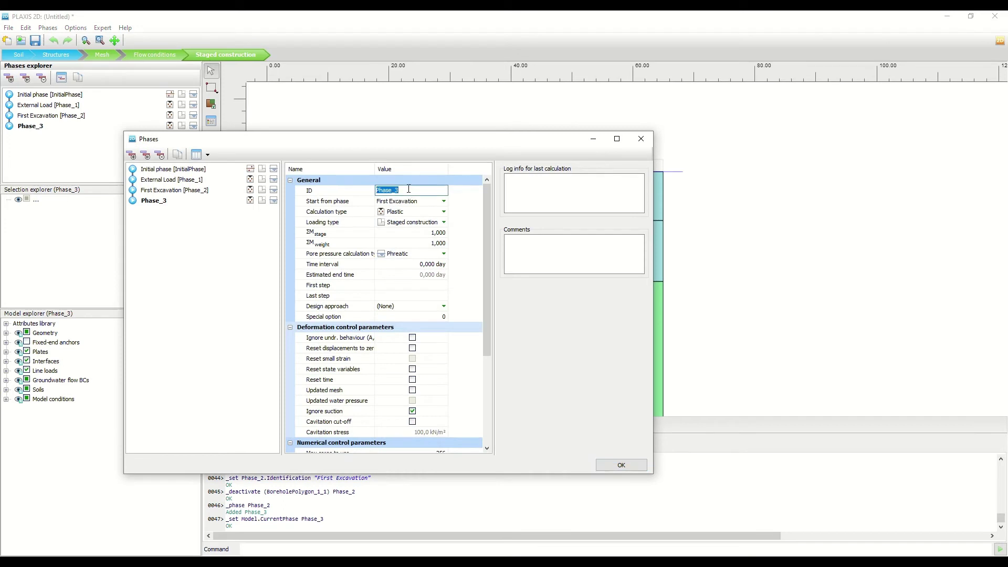
pyautogui.write('Strut')
pyautogui.click(621, 466)
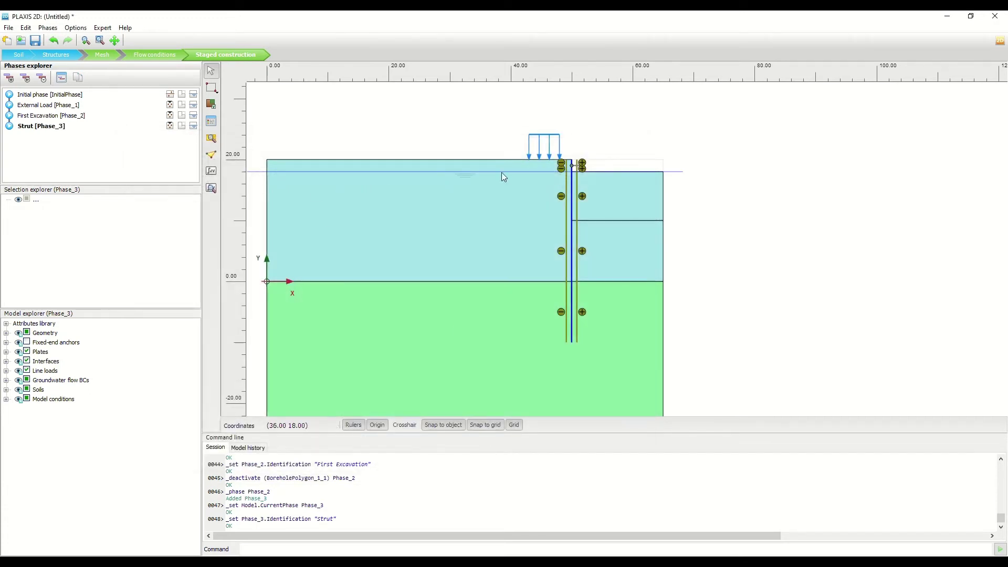
# - Activate the fixed-end anchor near the top of the diaphragm wall in the Strut phase and deselect it
pyautogui.scroll(3, 573, 169)
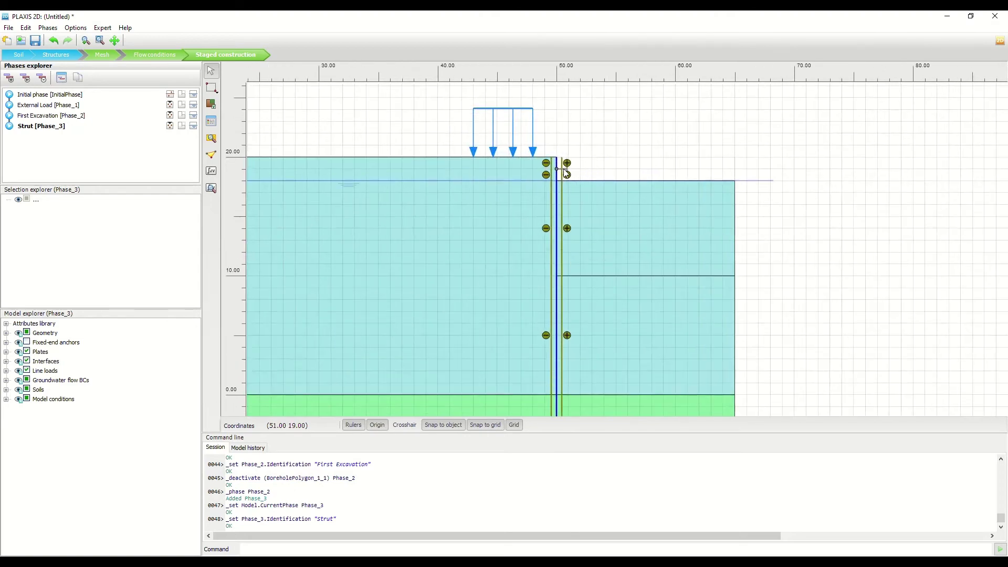
pyautogui.click(560, 171)
pyautogui.rightClick(563, 169)
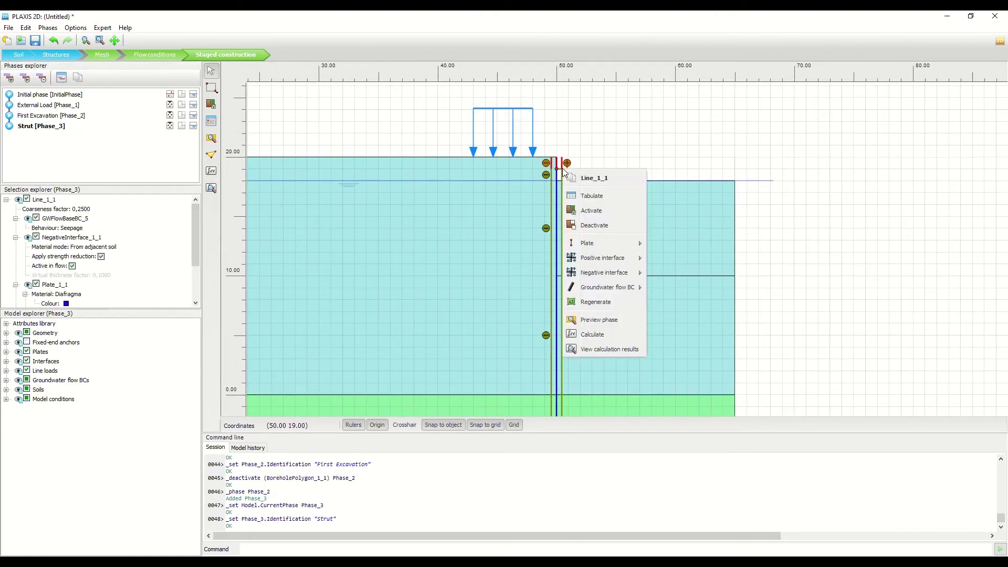
pyautogui.click(604, 156)
pyautogui.scroll(3, 564, 171)
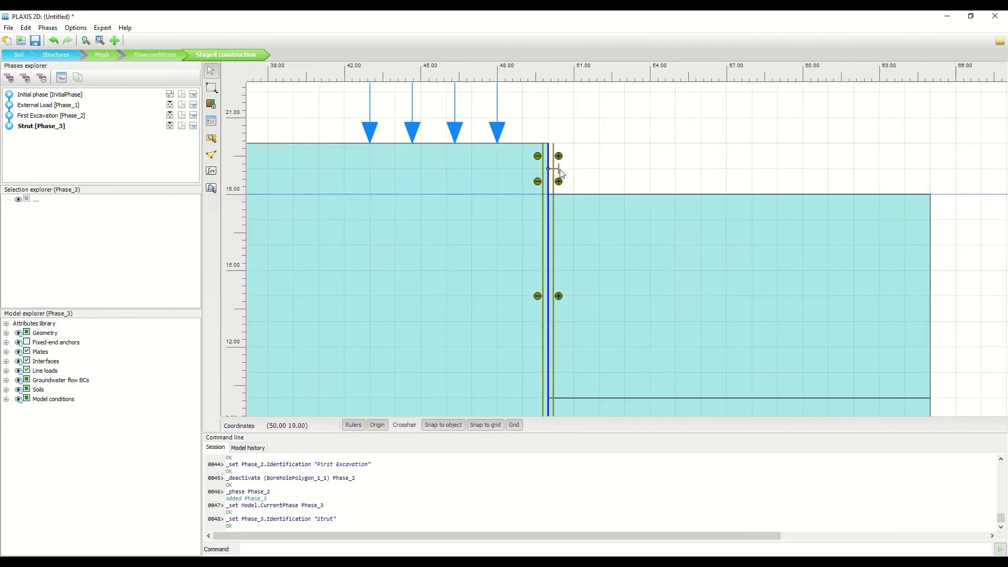
pyautogui.click(560, 171)
pyautogui.rightClick(562, 171)
pyautogui.click(599, 210)
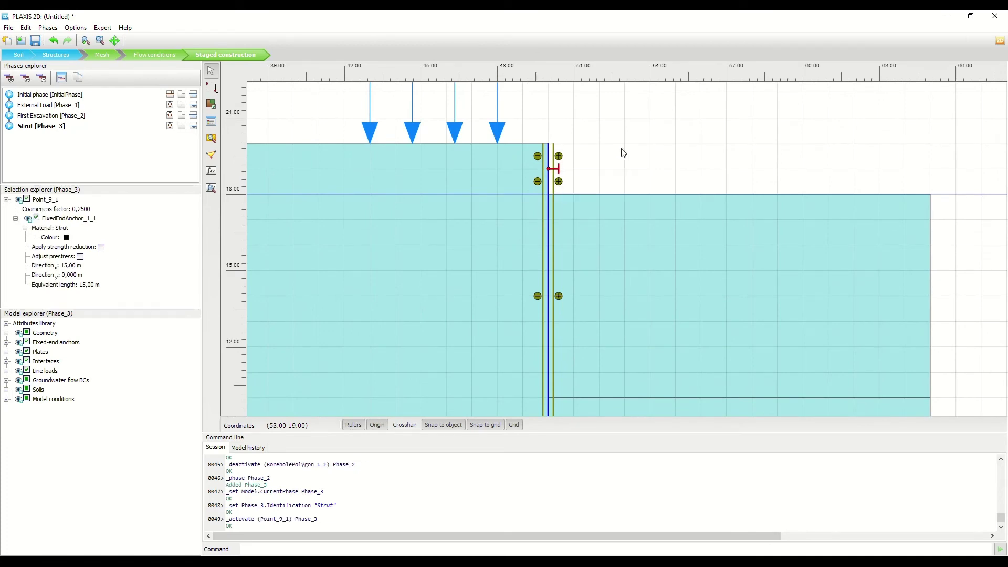
pyautogui.click(625, 152)
pyautogui.click(607, 124)
pyautogui.scroll(-7, 606, 131)
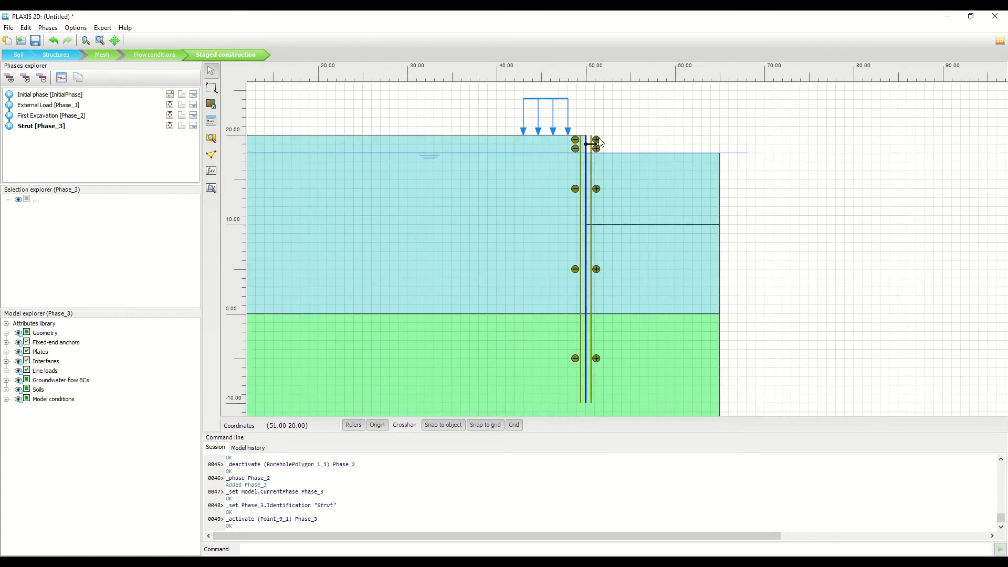
# - Add a phase after Strut and name it Second Excavation
pyautogui.click(9, 77)
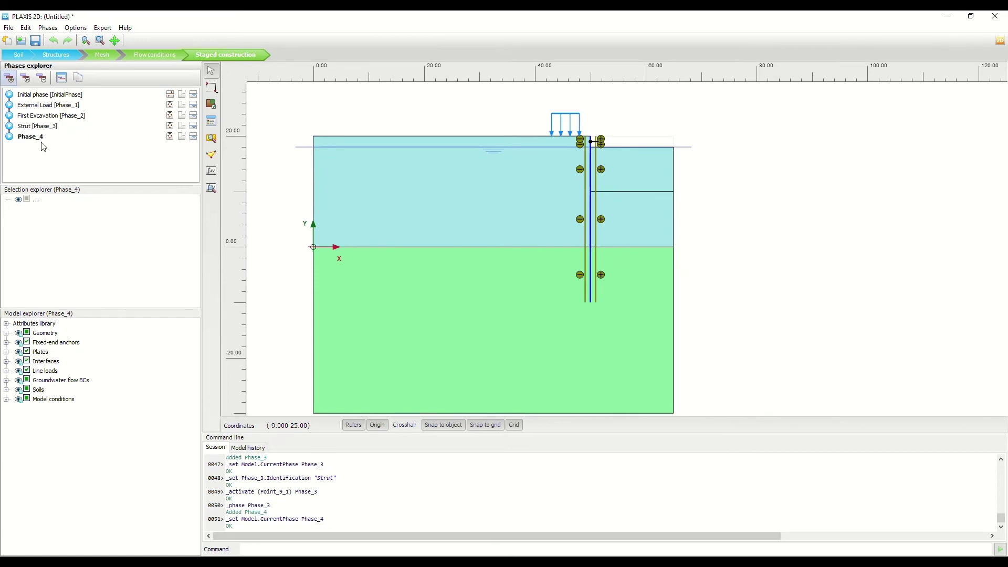
pyautogui.doubleClick(32, 139)
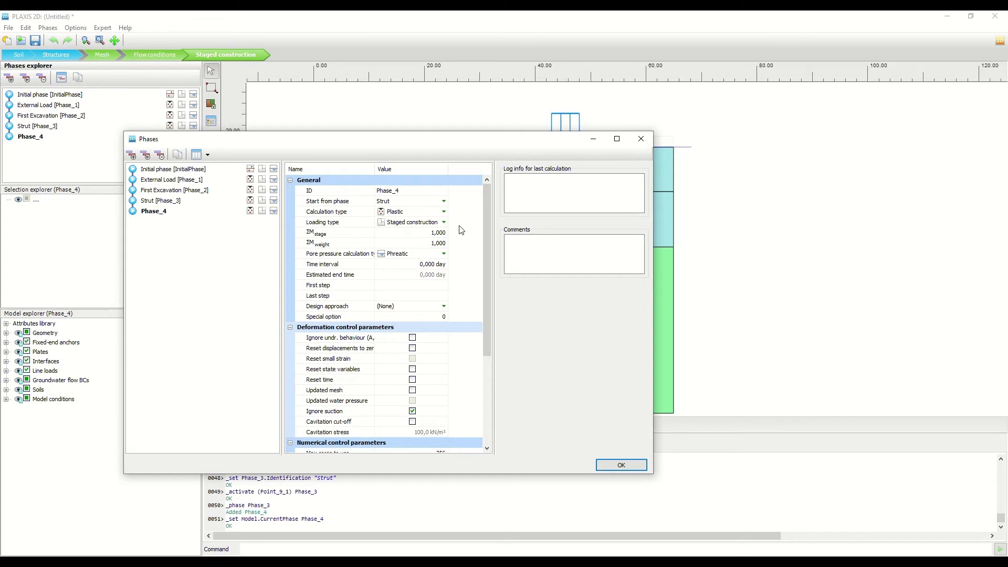
pyautogui.click(408, 191)
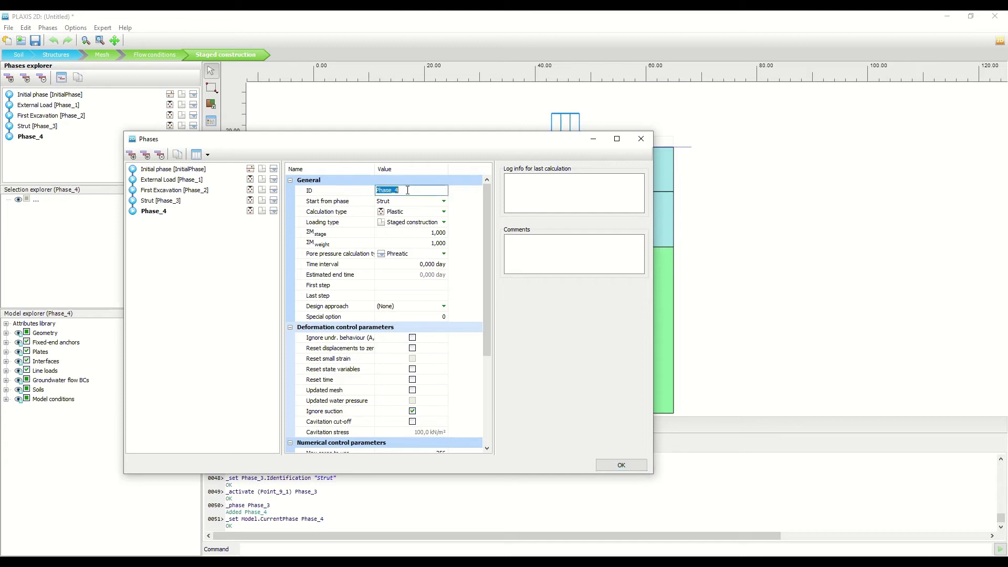
pyautogui.write('Second Excavation')
pyautogui.click(604, 464)
# - Deactivate the uppermost remaining clay cluster on the excavation side of the wall in the Second Excavation phase
pyautogui.rightClick(627, 170)
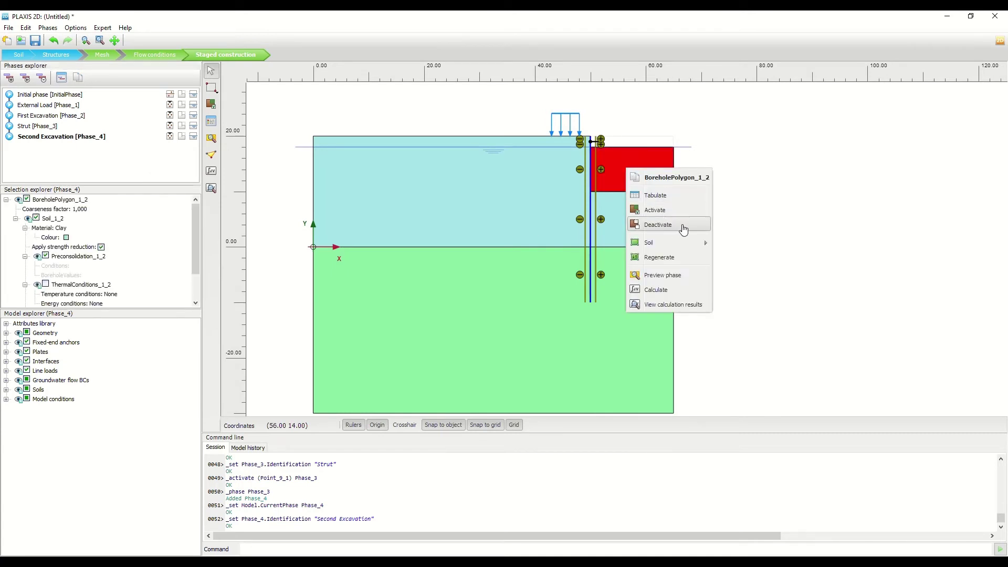
pyautogui.click(682, 225)
pyautogui.click(729, 187)
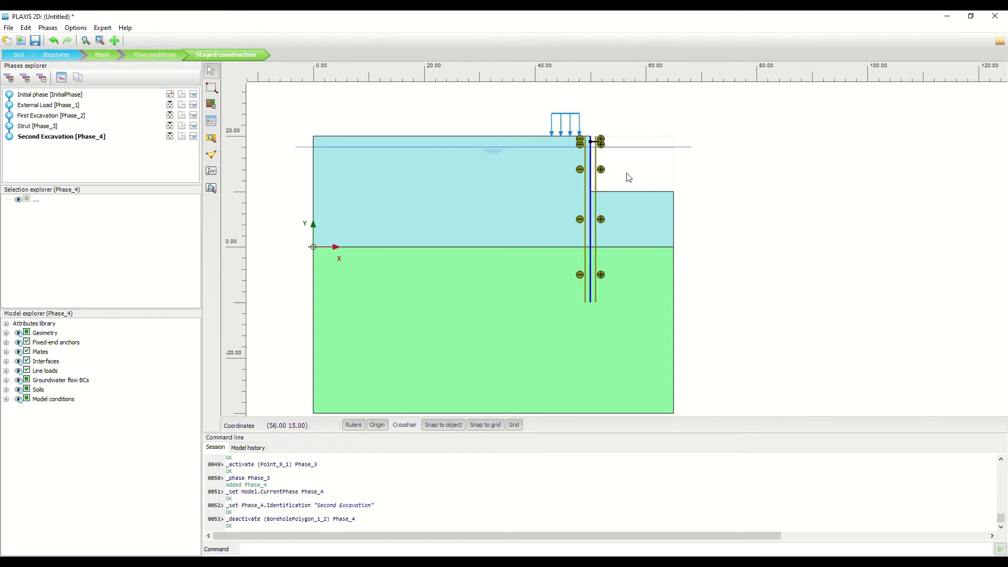
pyautogui.scroll(2, 647, 164)
pyautogui.scroll(1, 649, 165)
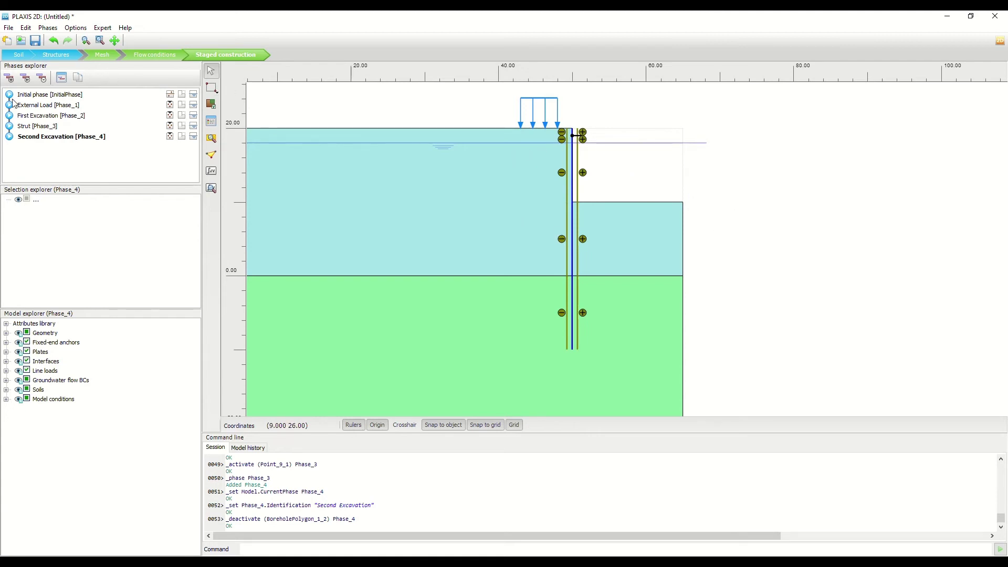
# - Add a phase after Second Excavation and name it Third Excavation
pyautogui.click(9, 78)
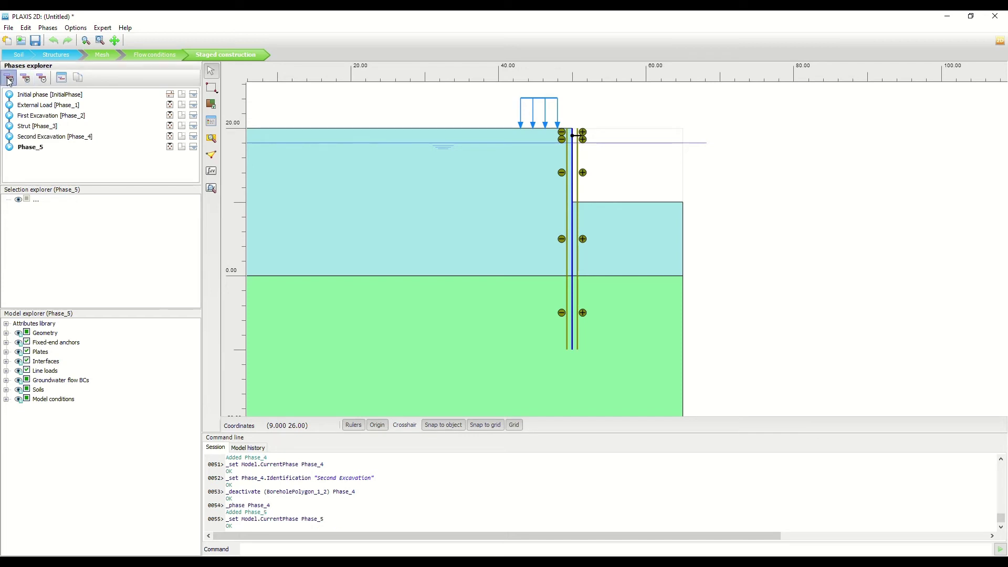
pyautogui.doubleClick(38, 149)
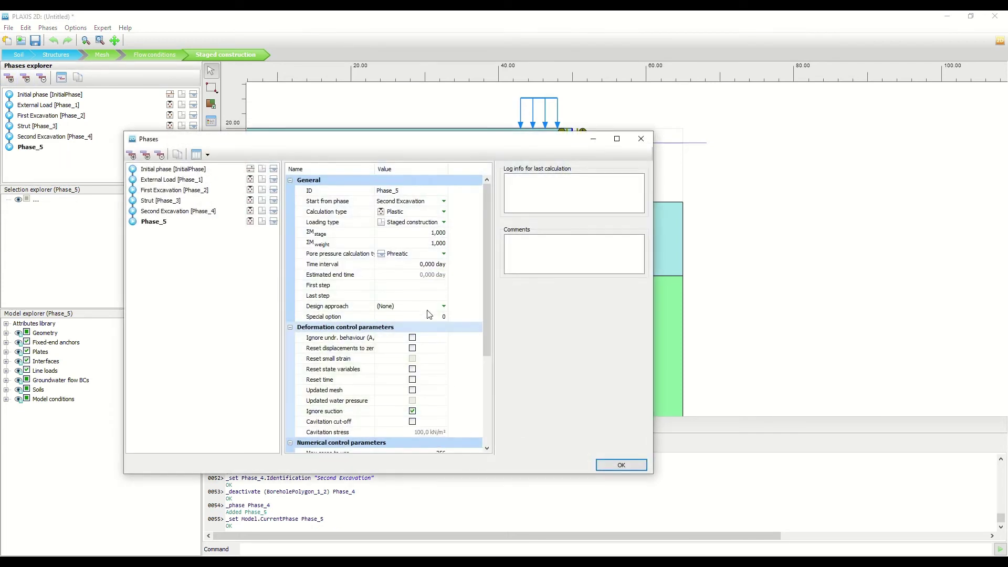
pyautogui.click(406, 191)
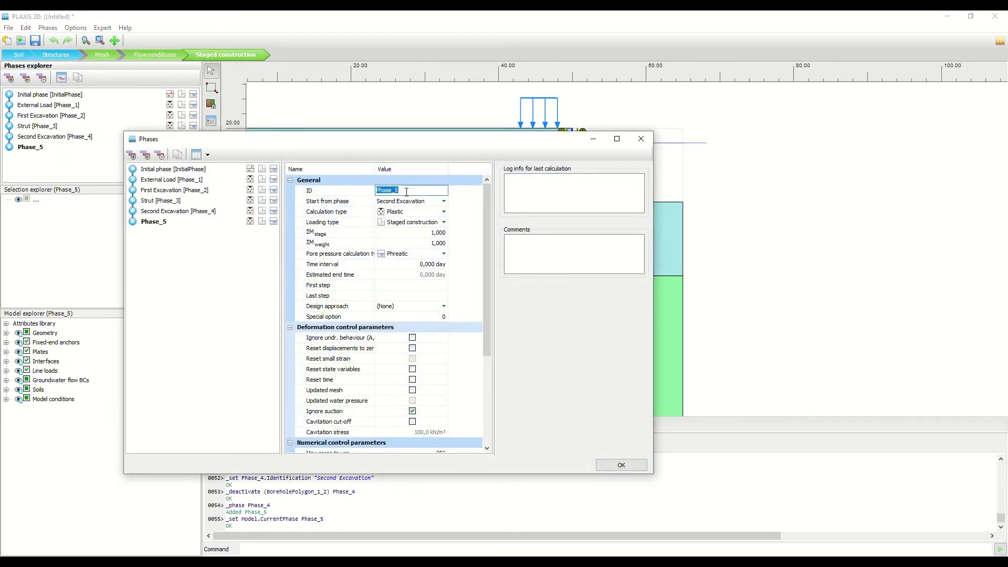
pyautogui.write('Third Excavation')
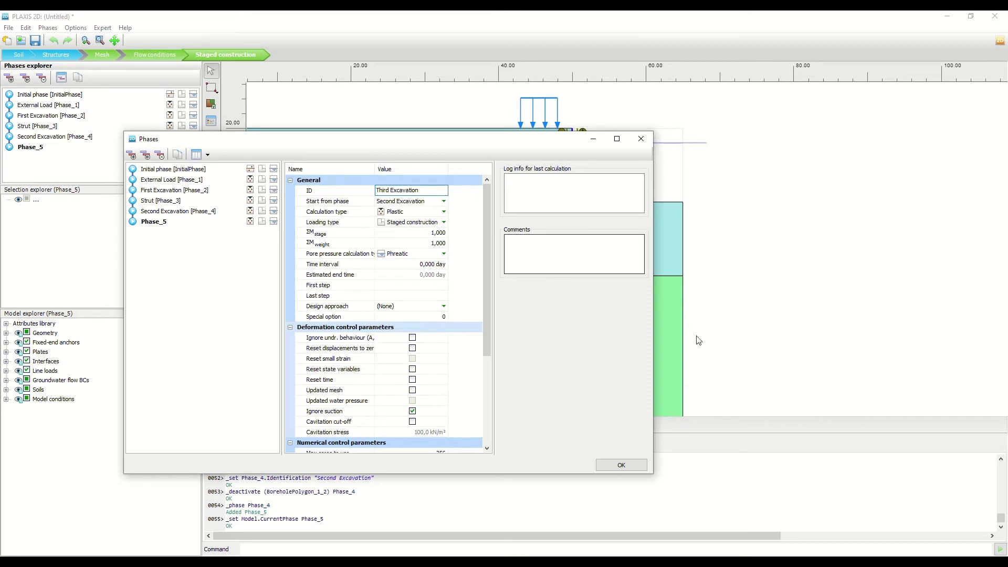
pyautogui.click(635, 466)
# - Deactivate the last clay cluster on the excavation side of the wall in the Third Excavation phase
pyautogui.click(628, 240)
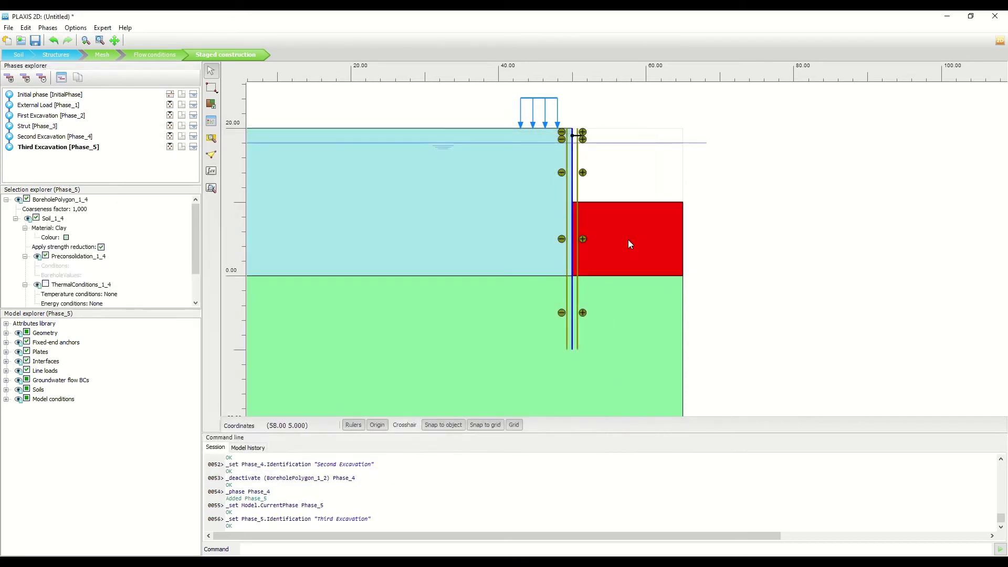
pyautogui.rightClick(628, 240)
pyautogui.click(667, 297)
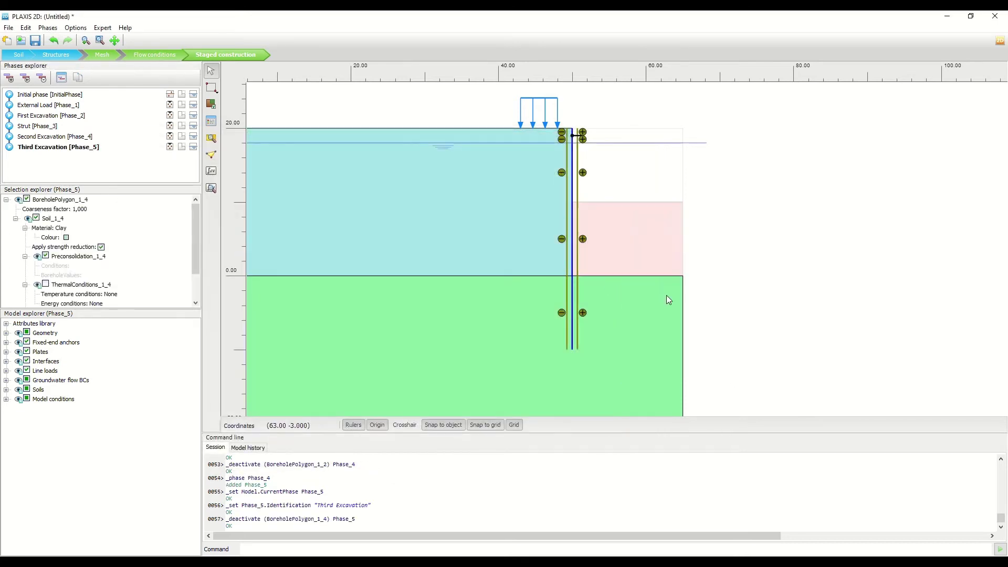
pyautogui.click(758, 231)
pyautogui.scroll(-2, 766, 256)
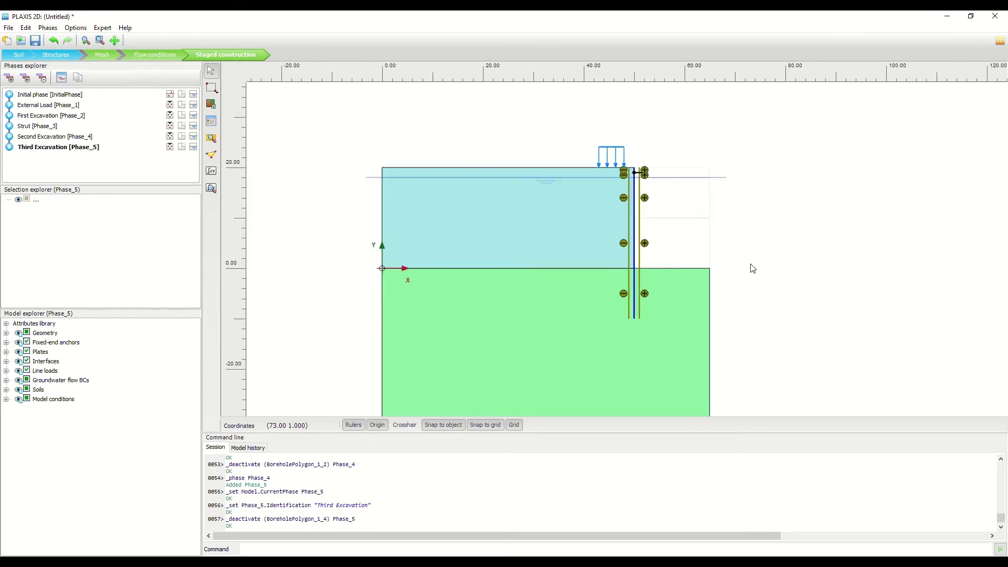
pyautogui.moveTo(752, 268); pyautogui.dragTo(746, 214)
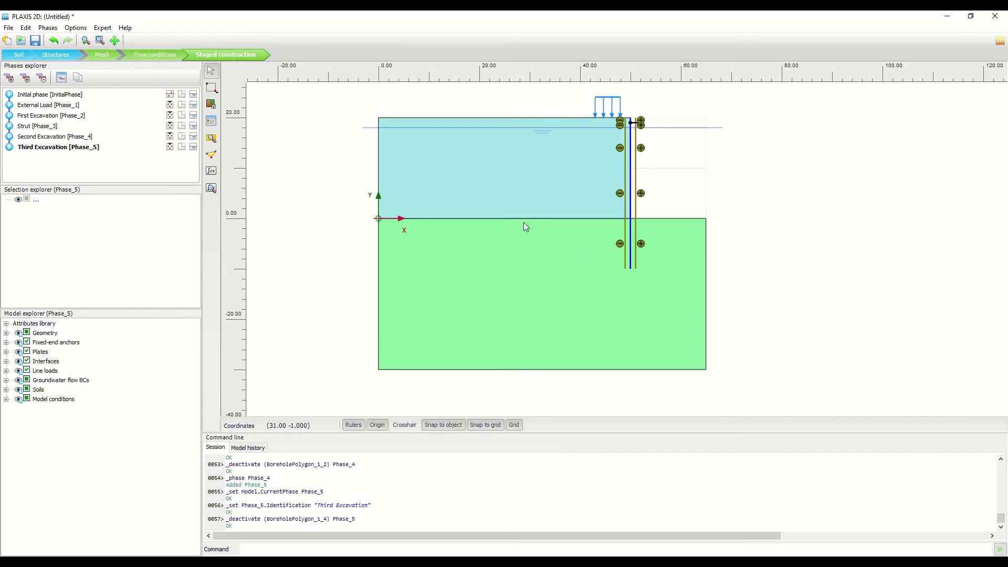
# - Start selecting points for curves in PLAXIS 2D Output, accepting the disclaimer and licence information and closing the news feed
pyautogui.click(212, 155)
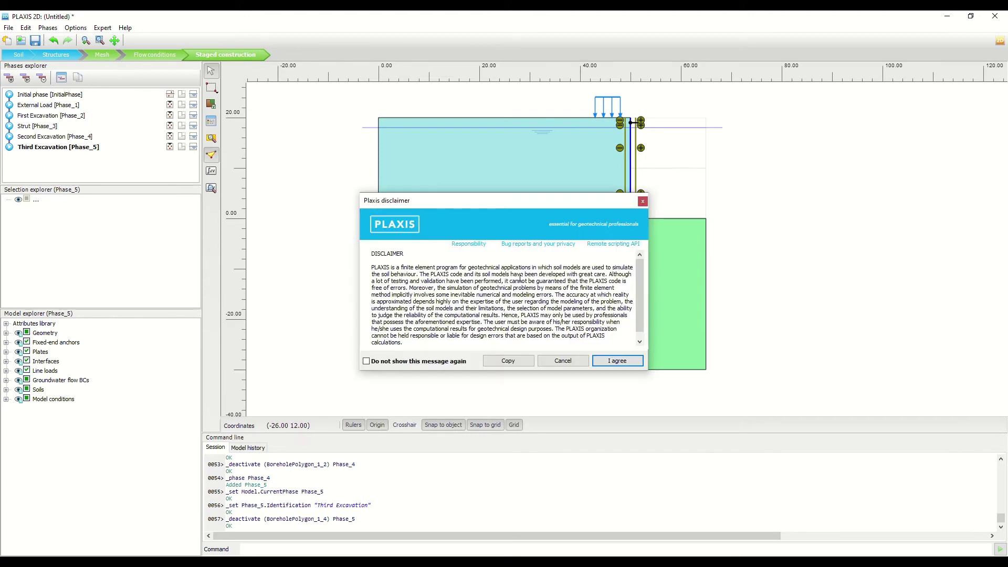
pyautogui.click(632, 358)
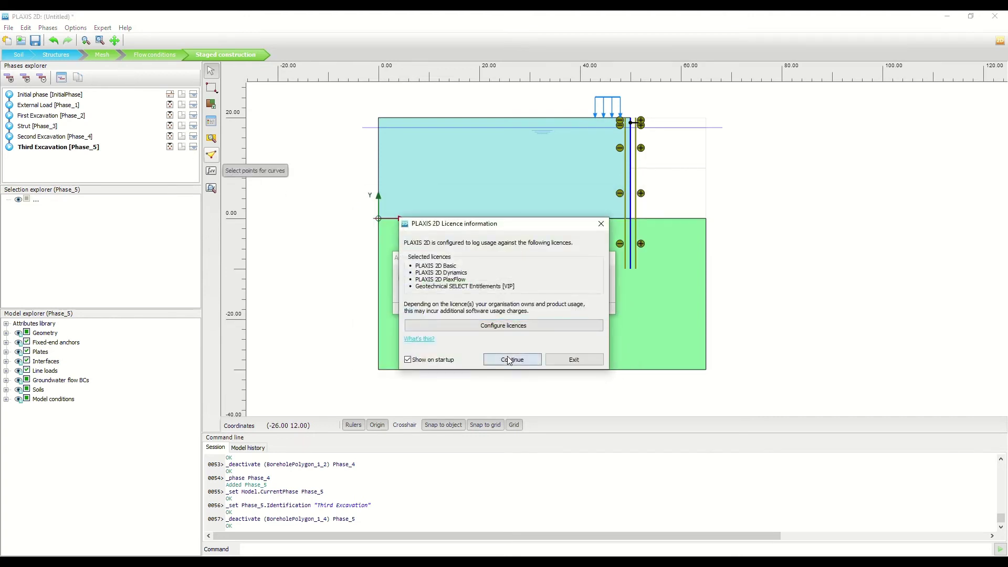
pyautogui.click(507, 356)
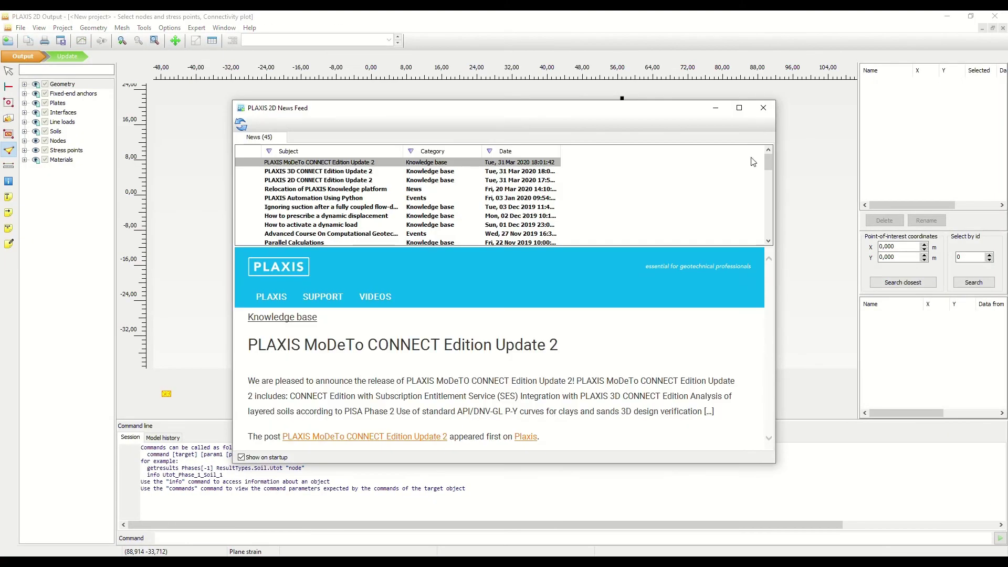
pyautogui.click(763, 107)
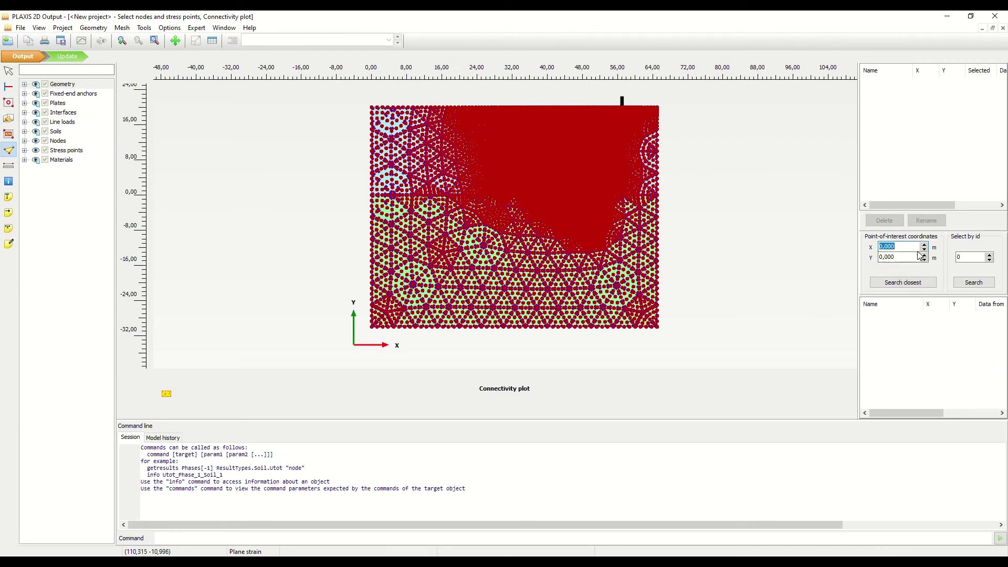
# - Search for points closest to X 50, Y 10, pick the wall node at that location for curves and update the selection
pyautogui.write('50,00')
pyautogui.press('Tab')
pyautogui.write('10')
pyautogui.click(905, 284)
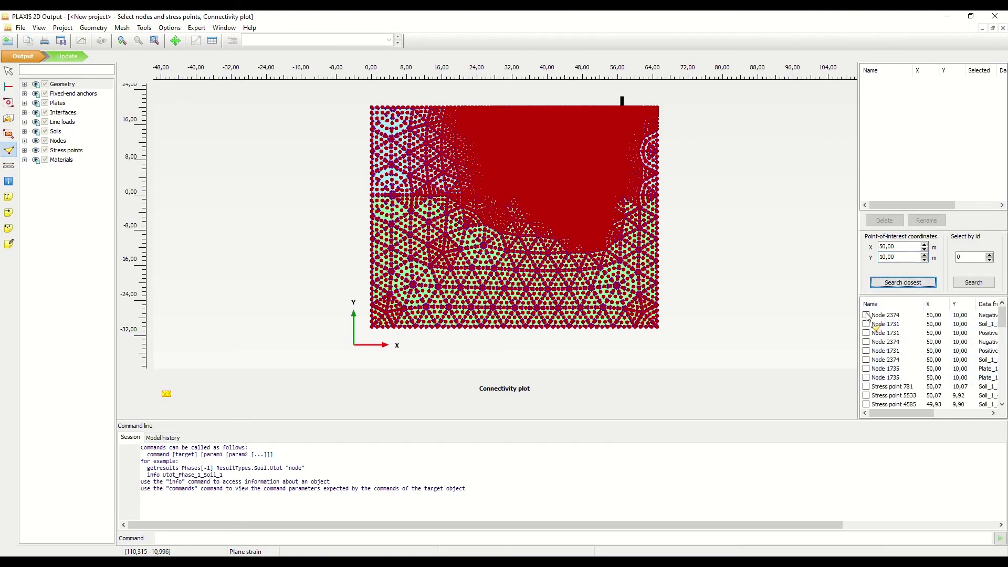
pyautogui.scroll(5, 630, 144)
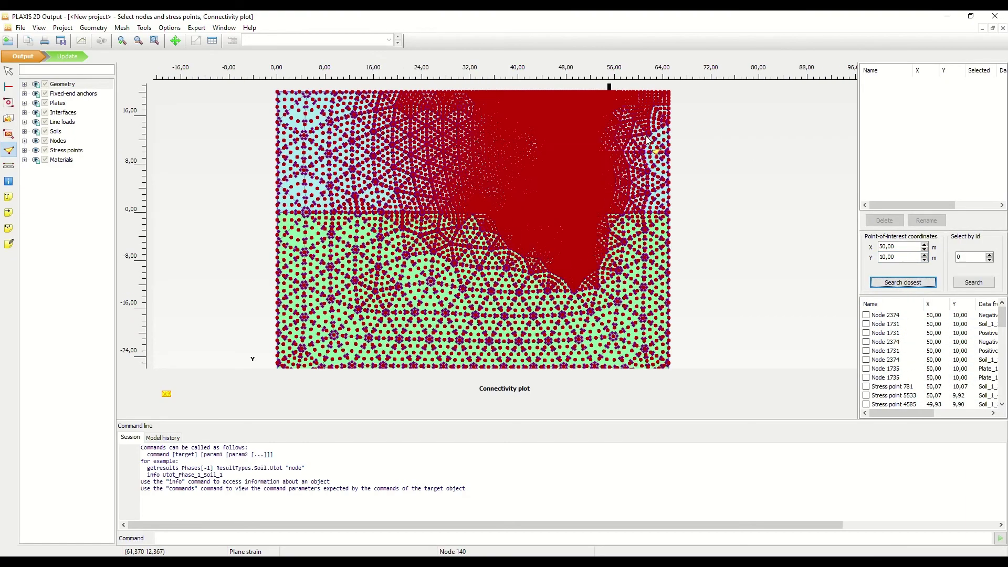
pyautogui.scroll(4, 542, 140)
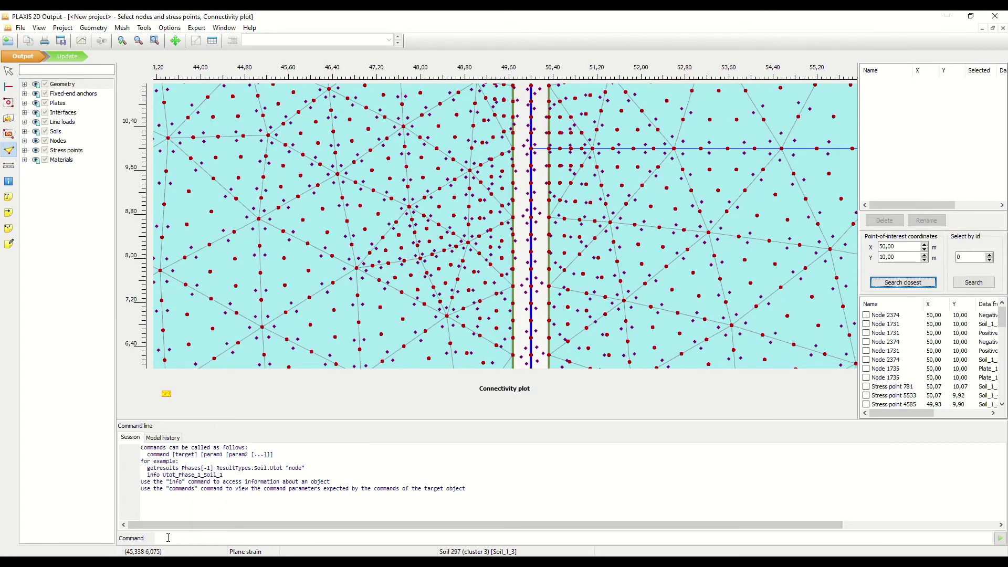
pyautogui.click(533, 150)
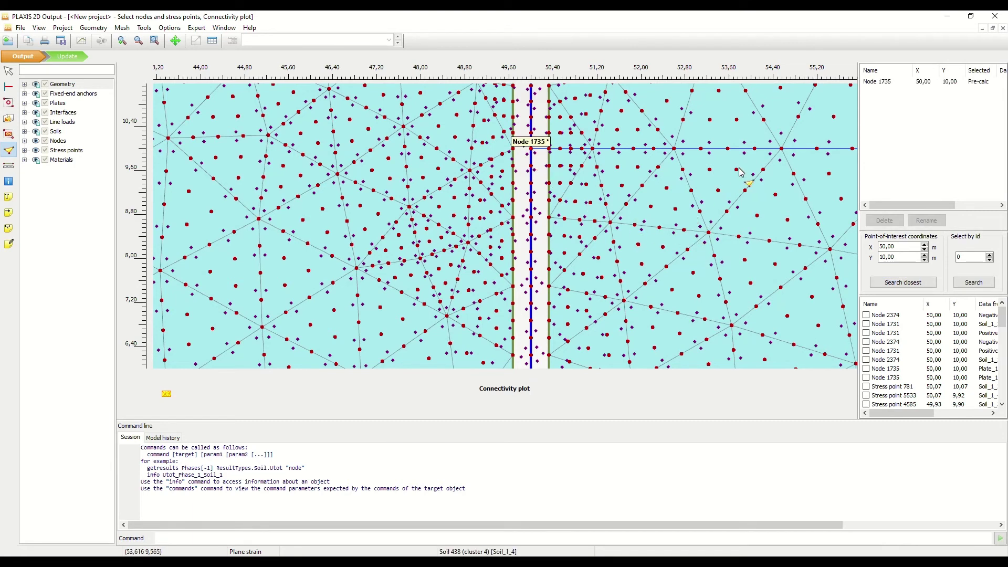
pyautogui.click(884, 81)
pyautogui.click(68, 56)
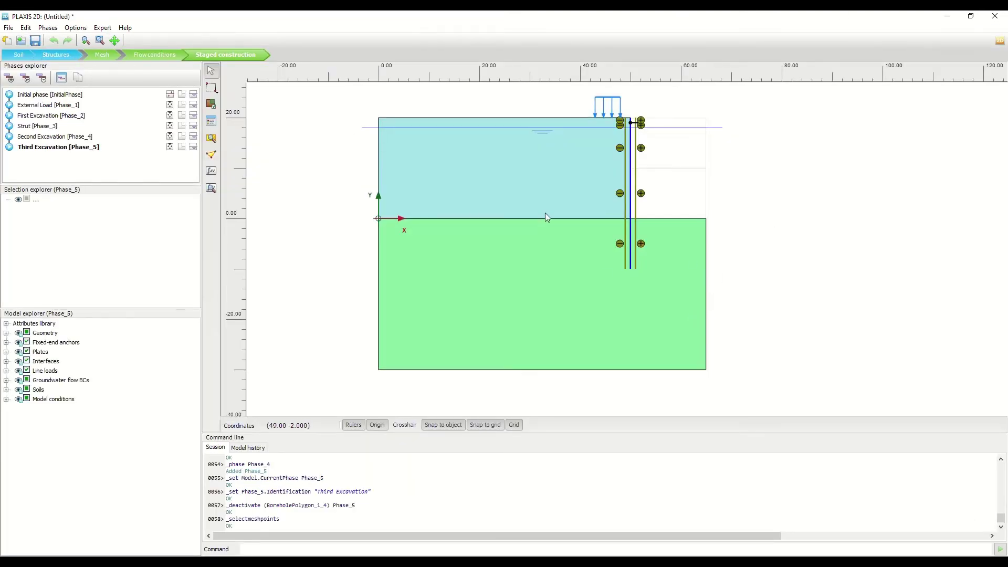
# - Calculate all the construction phases and make Third Excavation the current phase
pyautogui.click(211, 173)
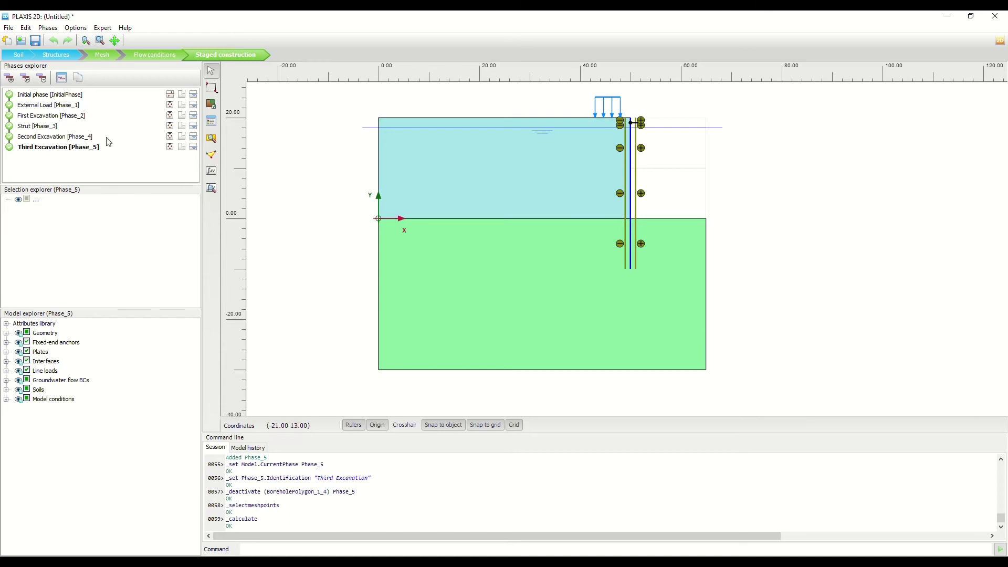
pyautogui.click(51, 135)
pyautogui.click(58, 148)
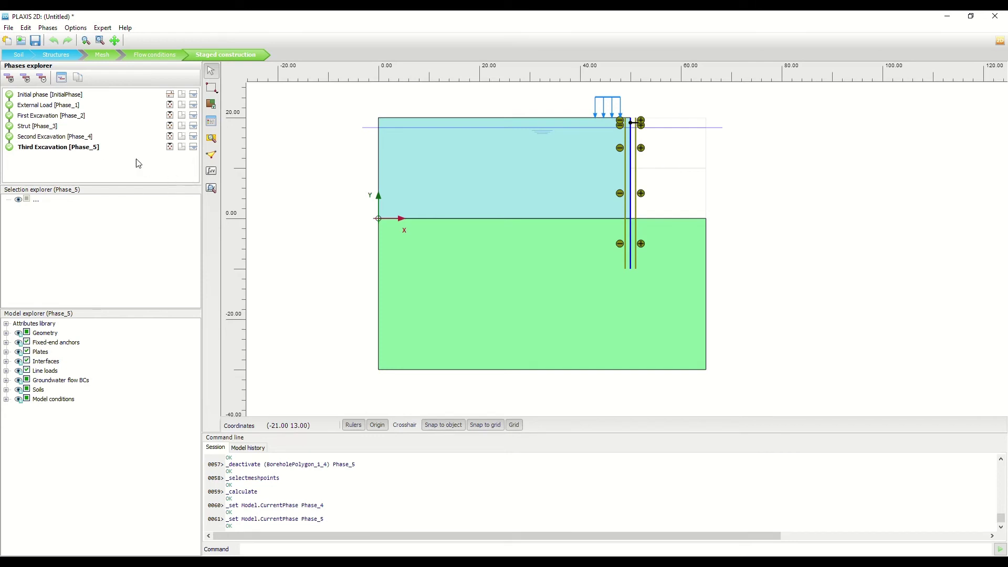
# - Open the Third Excavation calculation results in PLAXIS 2D Output, accepting the disclaimer and licence information
pyautogui.click(211, 188)
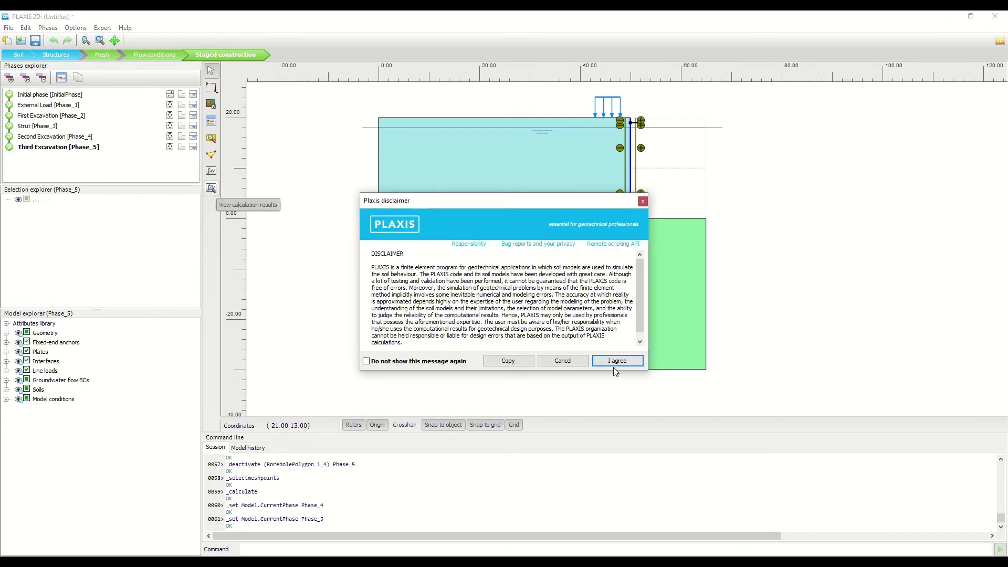
pyautogui.click(613, 362)
pyautogui.click(509, 360)
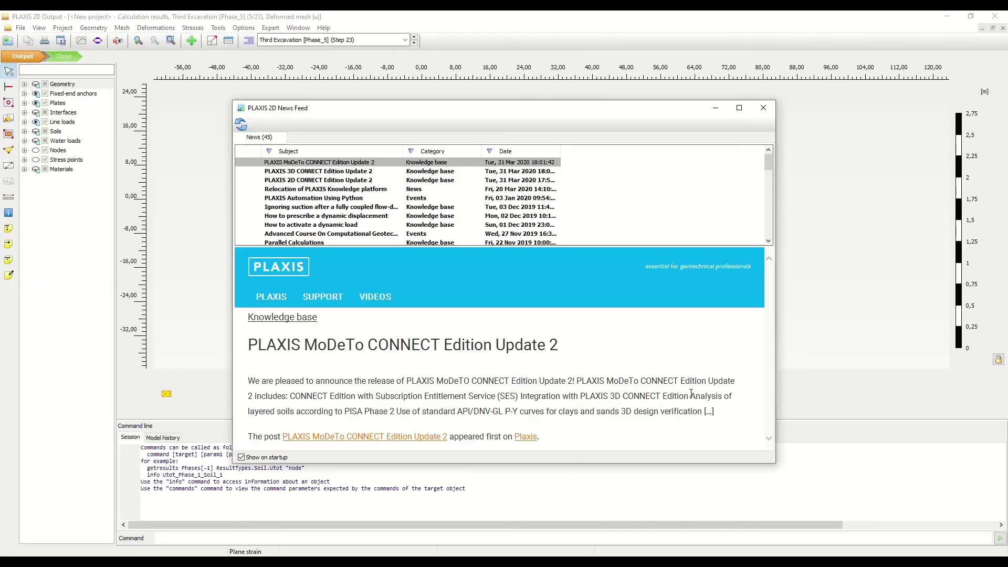
# - Close the news feed and display the total displacements |u| for the Third Excavation phase
pyautogui.click(763, 107)
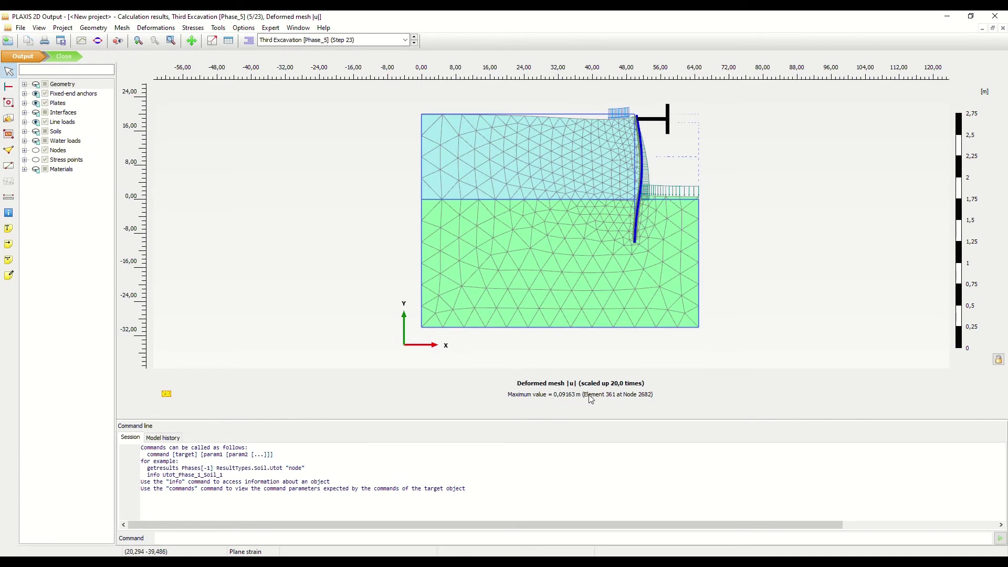
pyautogui.click(156, 28)
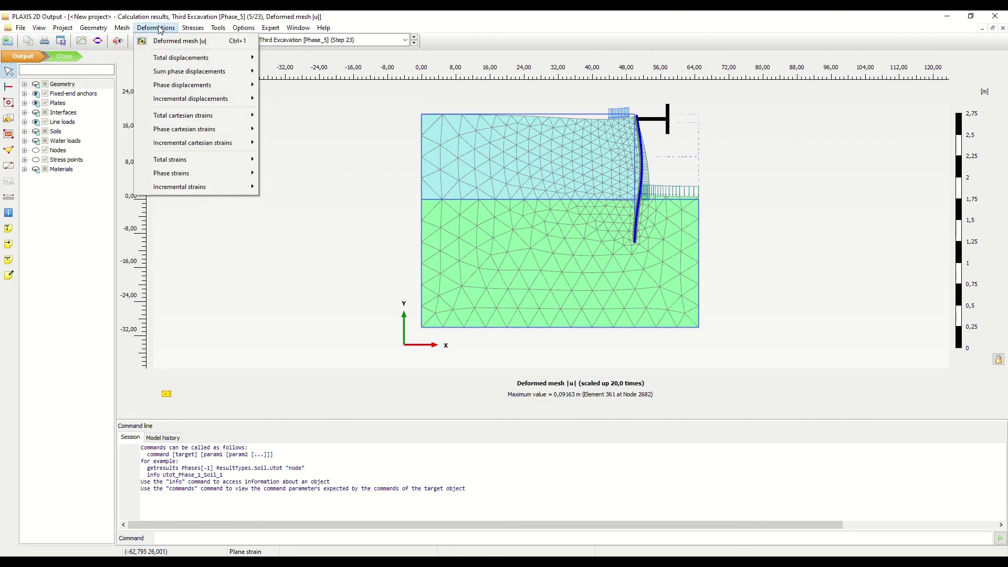
pyautogui.moveTo(207, 69)
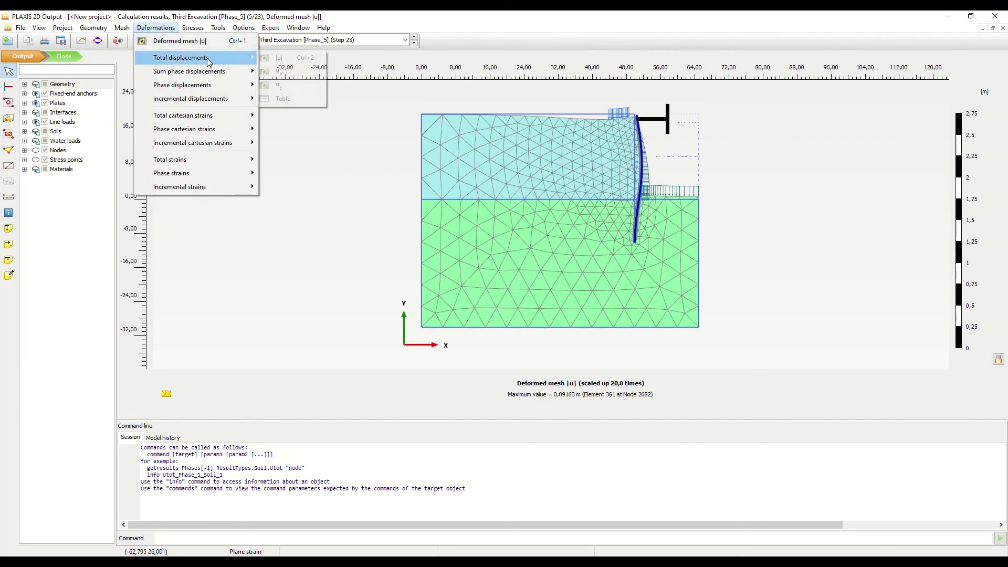
pyautogui.click(297, 56)
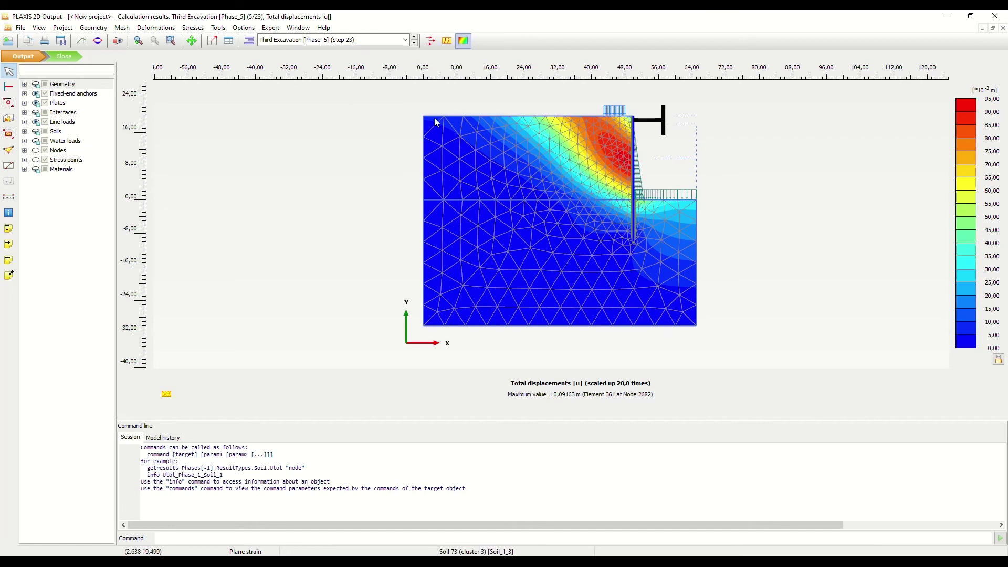
# - Open the wall plate's results as a separate structure view and display its shear forces Q
pyautogui.click(10, 87)
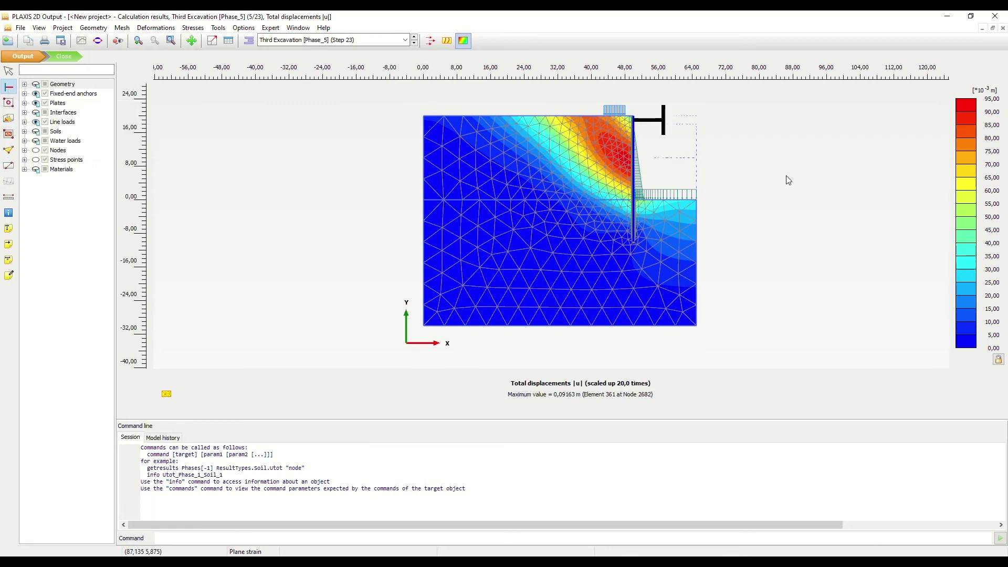
pyautogui.doubleClick(635, 183)
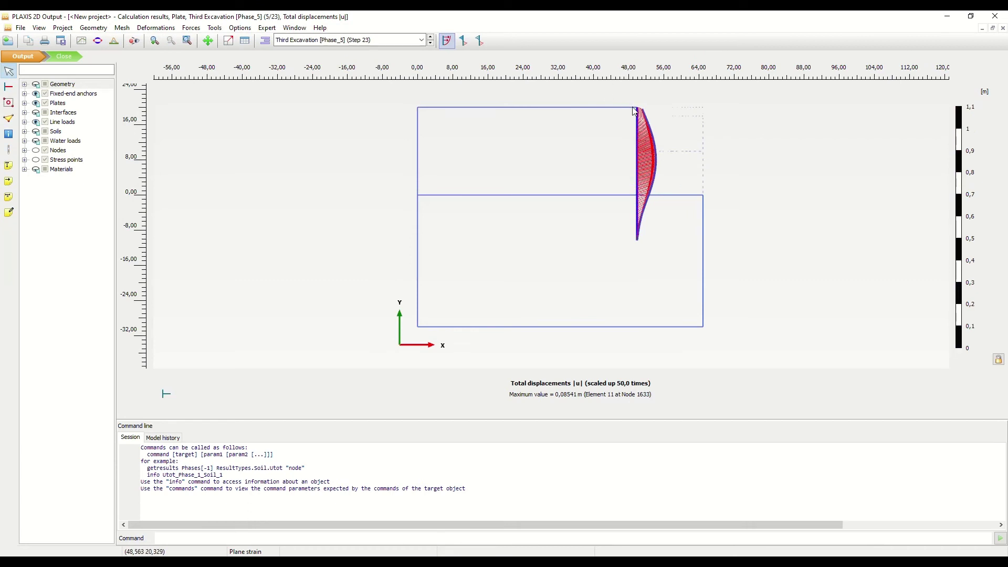
pyautogui.click(190, 28)
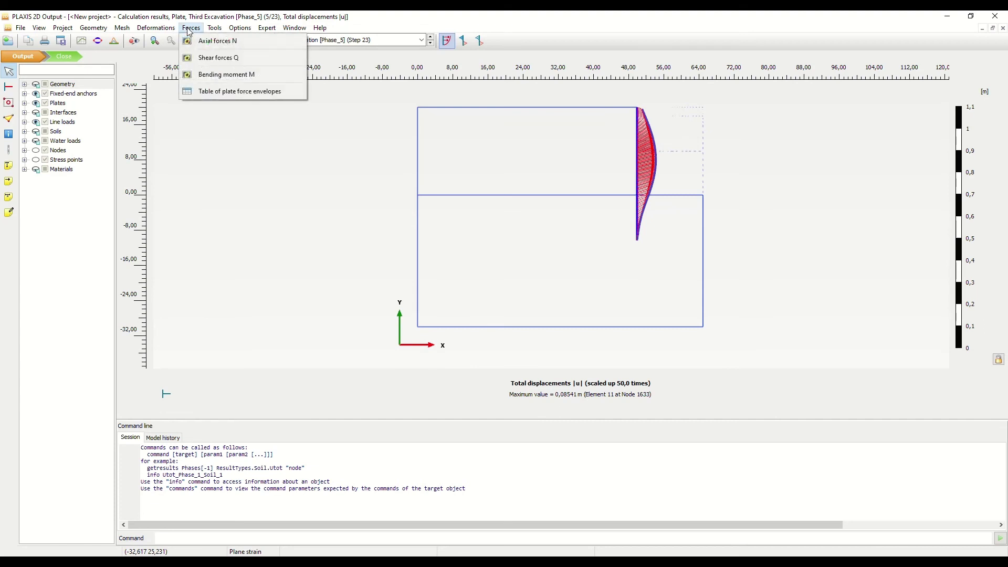
pyautogui.click(228, 58)
# - Display the wall plate's bending moments M and inspect the diagram along the wall
pyautogui.click(215, 28)
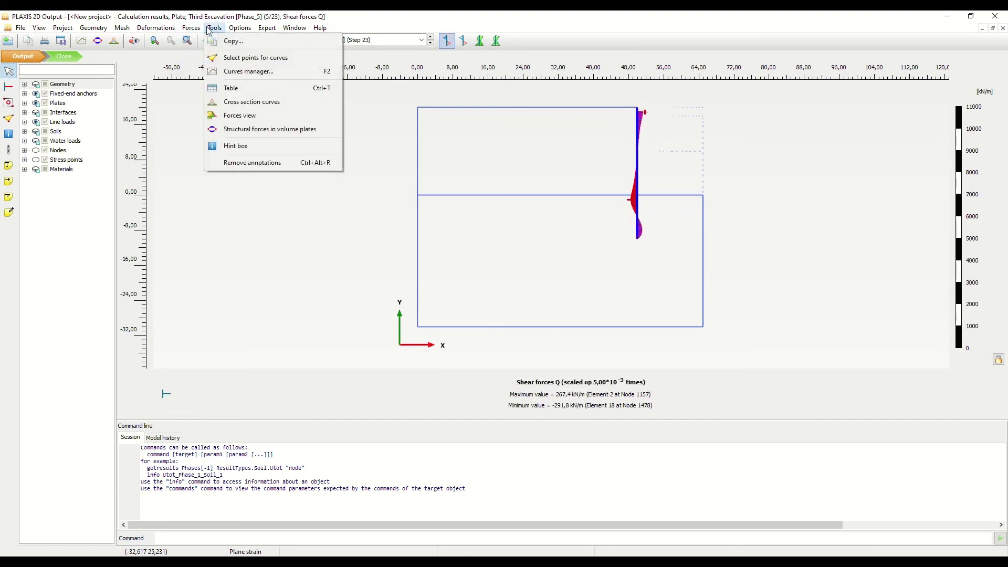
pyautogui.moveTo(193, 31)
pyautogui.click(213, 74)
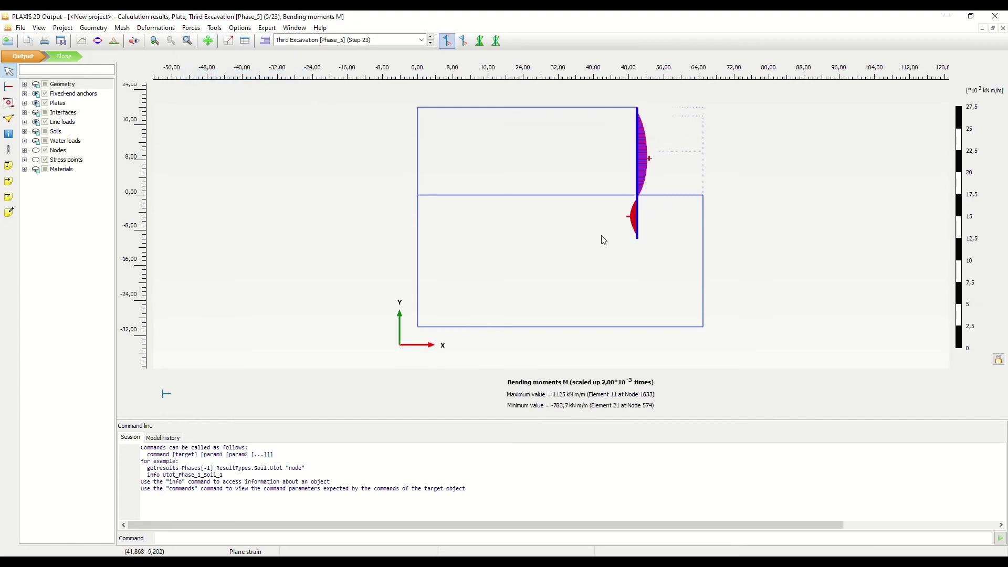
pyautogui.scroll(3, 655, 197)
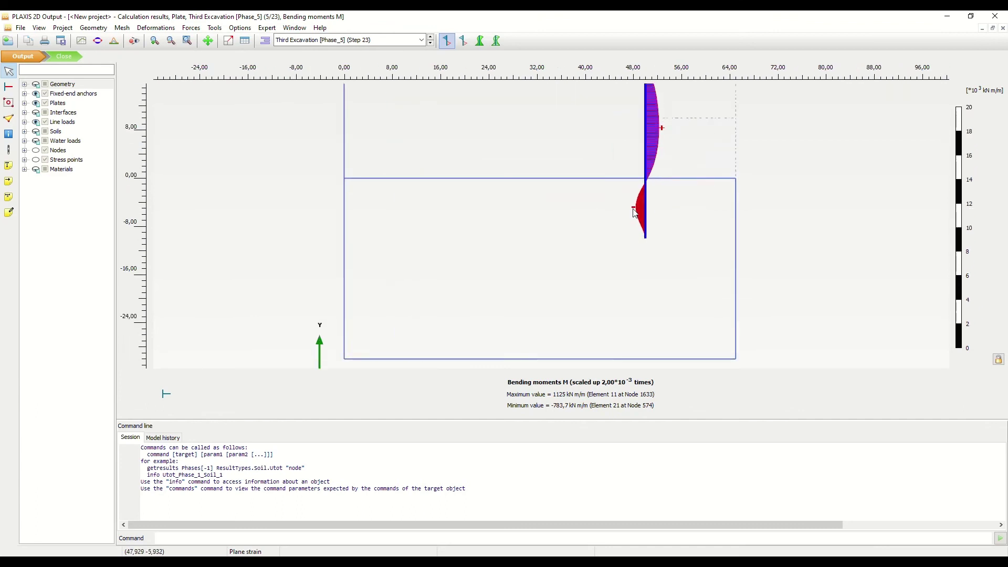
pyautogui.scroll(-2, 658, 207)
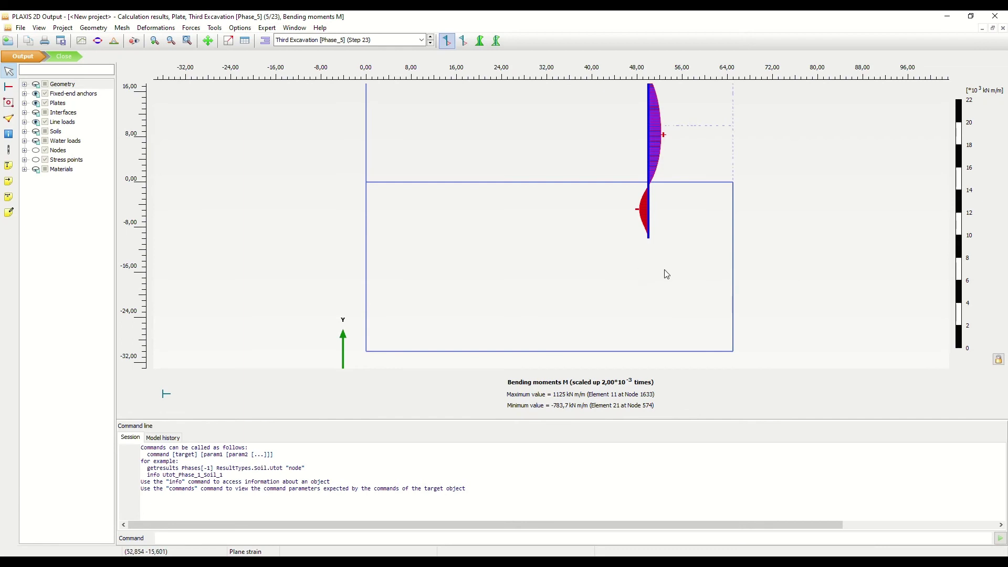
pyautogui.scroll(-1, 664, 272)
pyautogui.moveTo(666, 240); pyautogui.dragTo(609, 241)
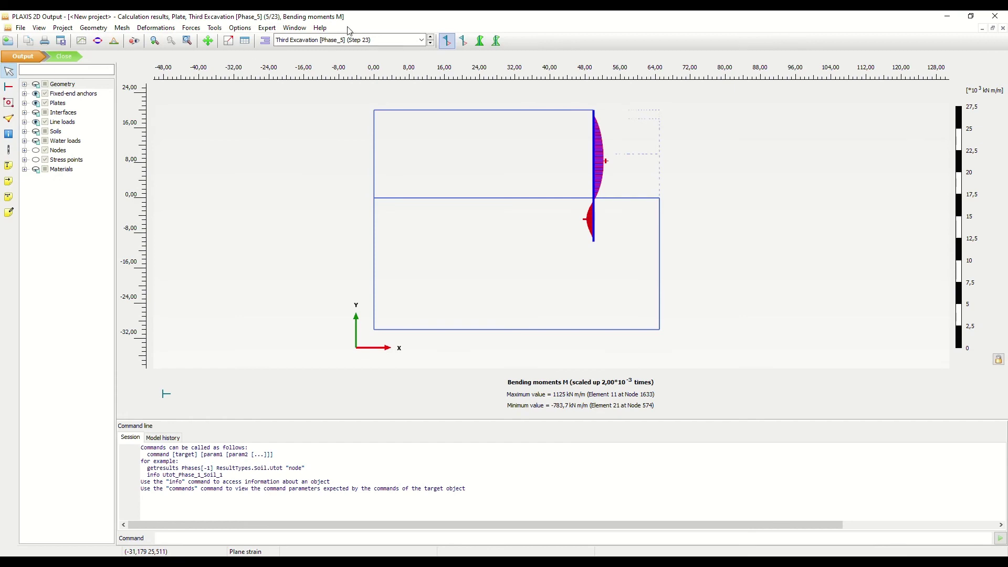
# - Return to the model's total displacements view and display the effective principal stresses in the soil
pyautogui.click(300, 32)
pyautogui.click(295, 29)
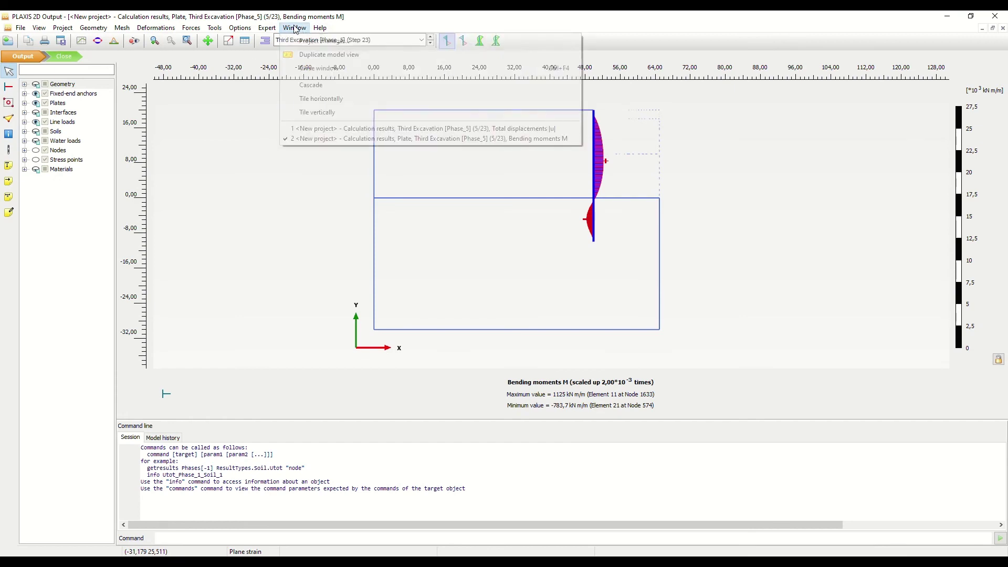
pyautogui.click(311, 130)
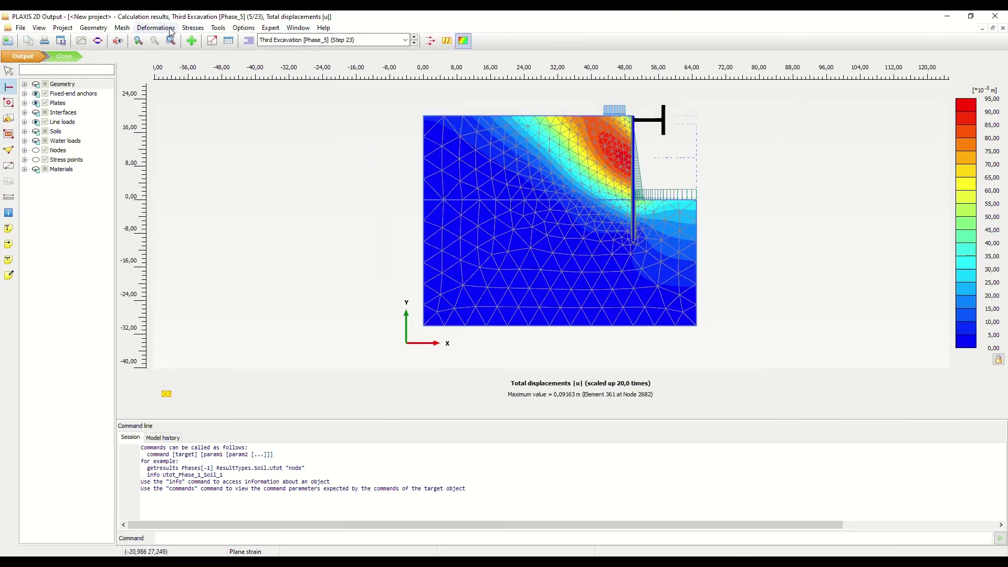
pyautogui.click(192, 30)
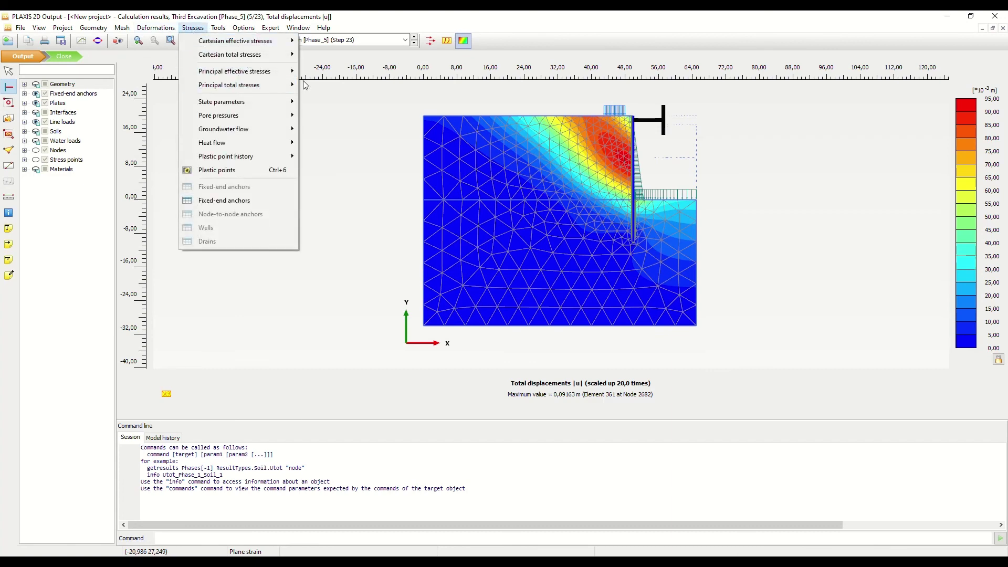
pyautogui.moveTo(270, 71)
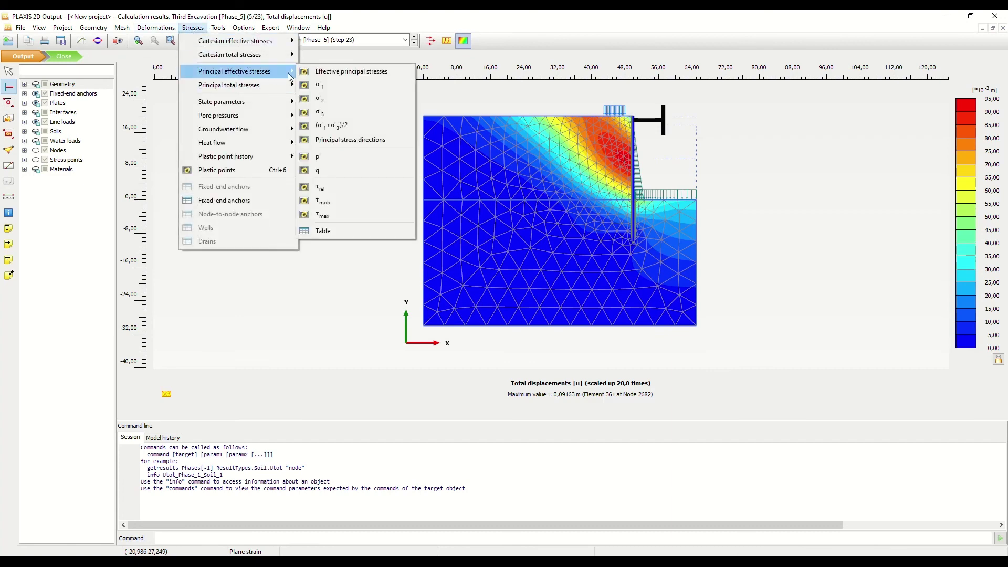
pyautogui.click(367, 72)
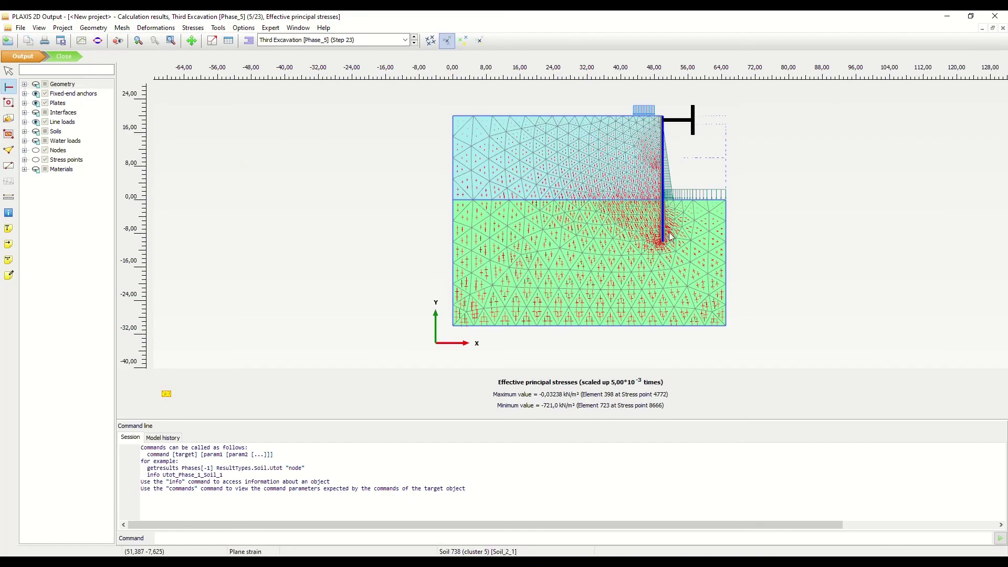
# - Examine the effective principal stress crosses around the wall's embedded part and toe on both sides
pyautogui.scroll(5, 672, 236)
pyautogui.scroll(-4, 676, 220)
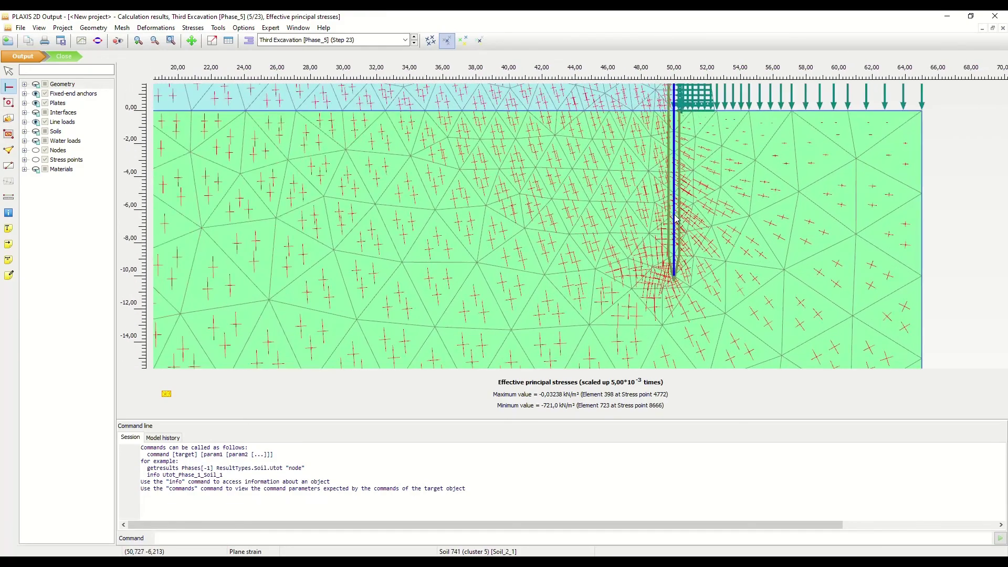
pyautogui.scroll(-2, 637, 187)
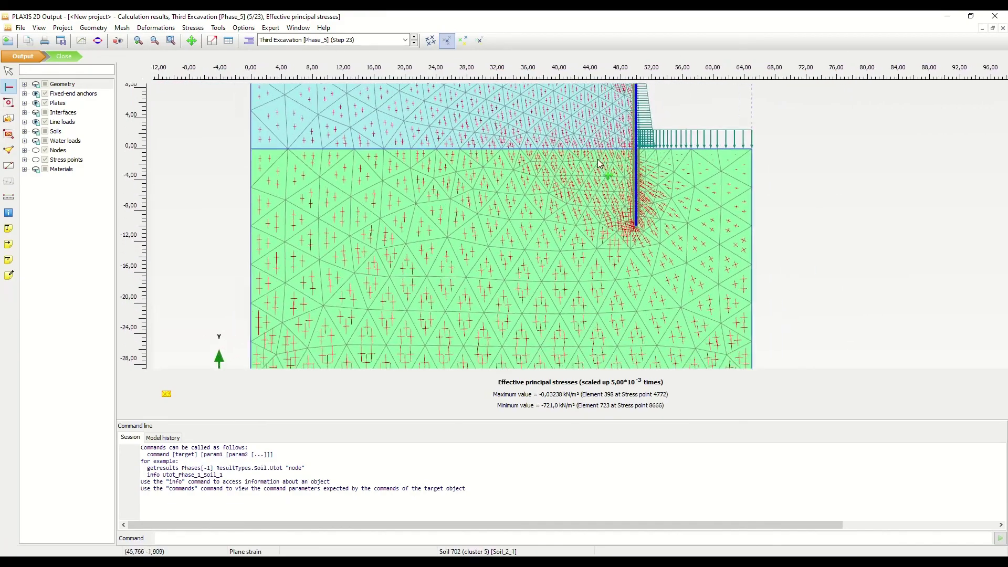
pyautogui.moveTo(625, 239); pyautogui.dragTo(572, 319)
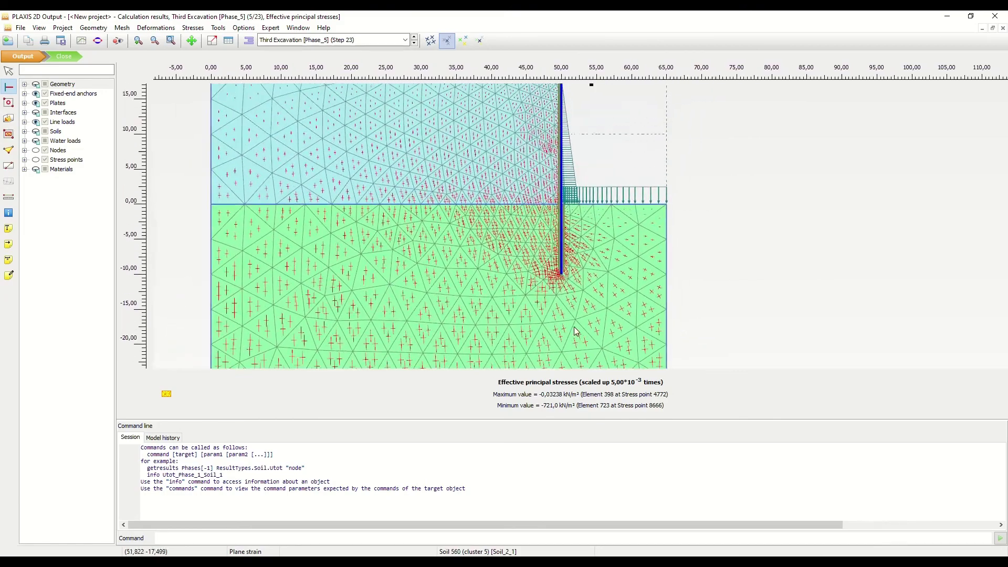
pyautogui.scroll(3, 546, 285)
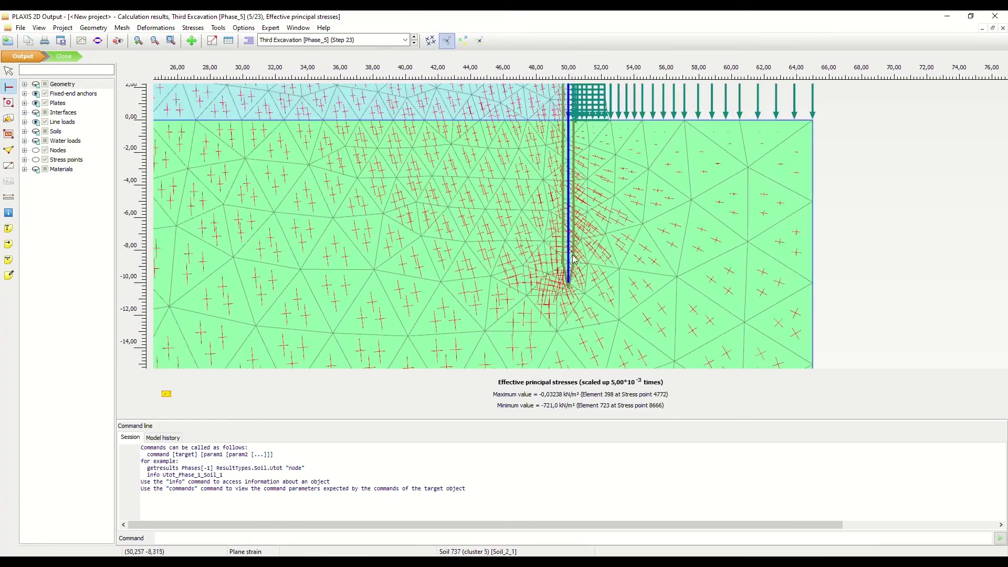
pyautogui.scroll(-3, 573, 262)
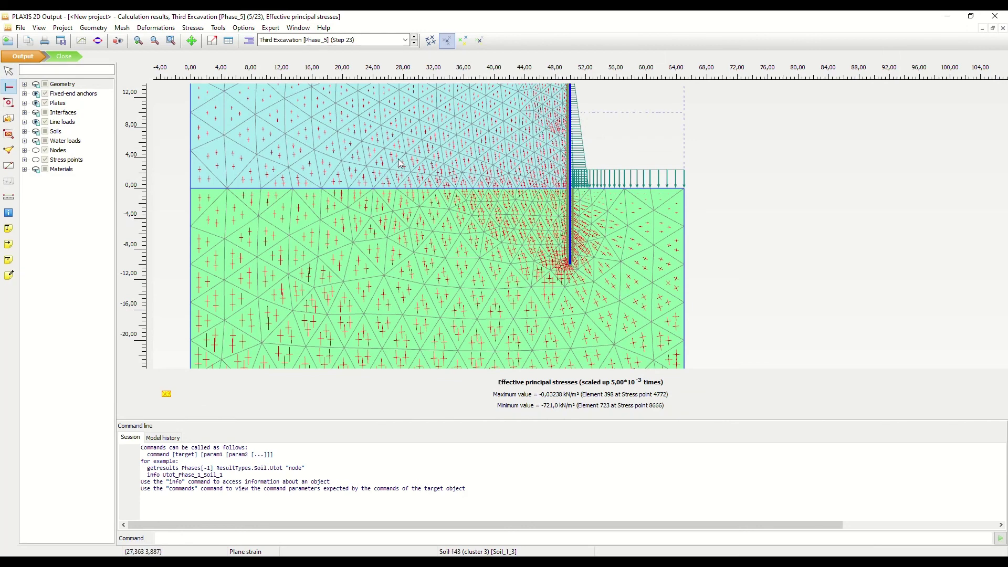
pyautogui.scroll(-5, 398, 158)
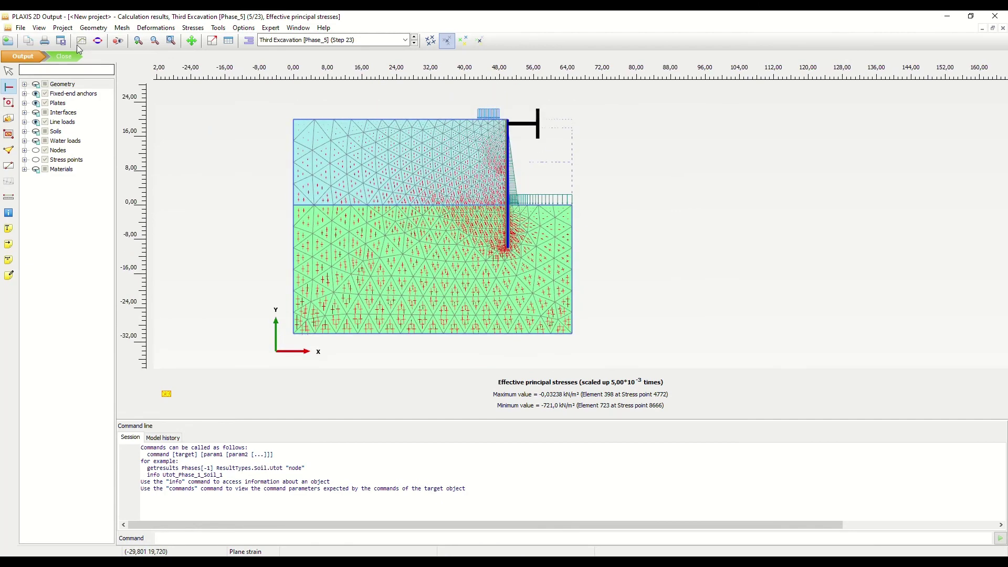
# - Create a new chart in the Curves manager with total displacement |u| of the node at (50, 10) on the X-axis
pyautogui.click(82, 41)
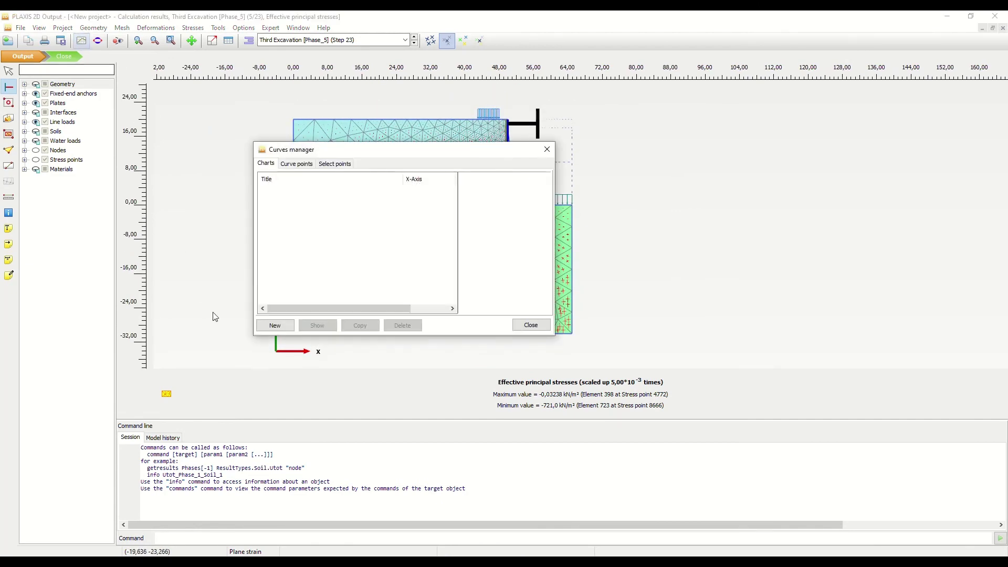
pyautogui.click(281, 327)
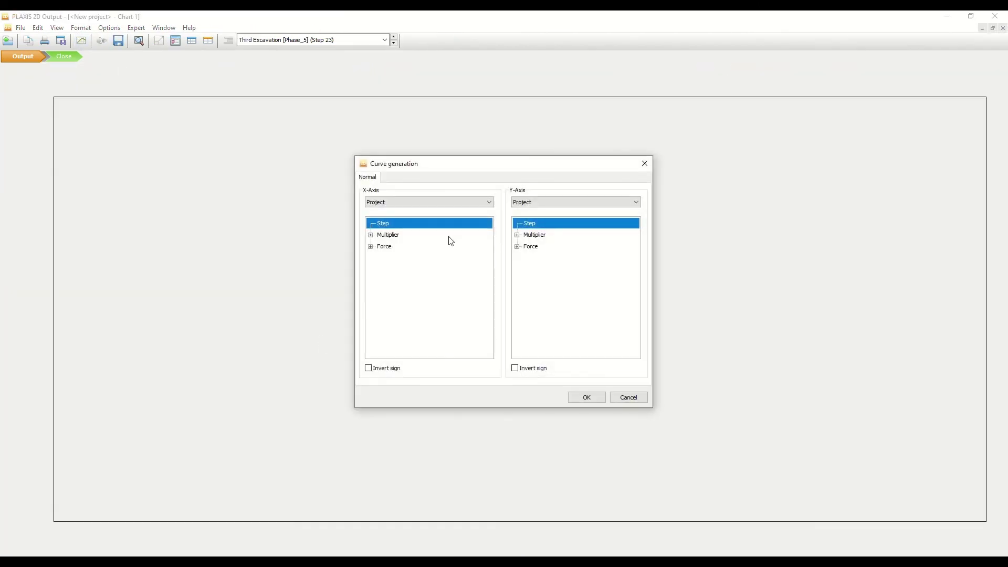
pyautogui.click(371, 235)
pyautogui.click(390, 203)
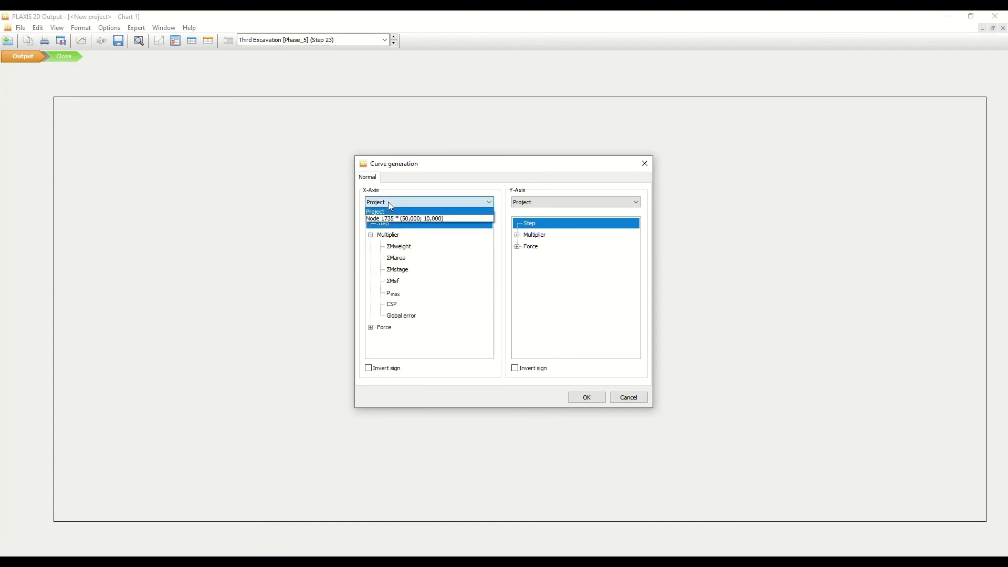
pyautogui.click(412, 219)
pyautogui.click(371, 223)
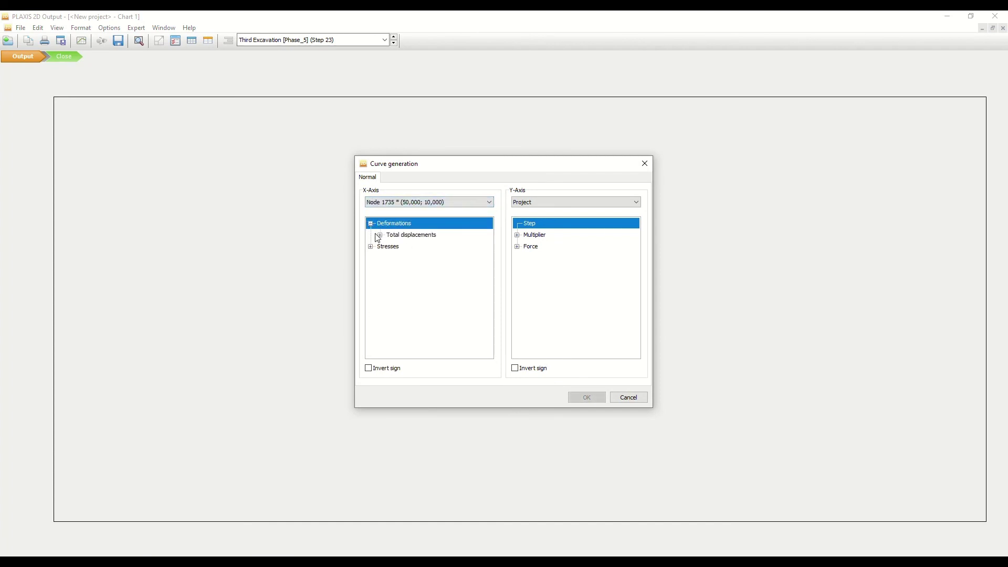
pyautogui.click(380, 235)
pyautogui.click(406, 247)
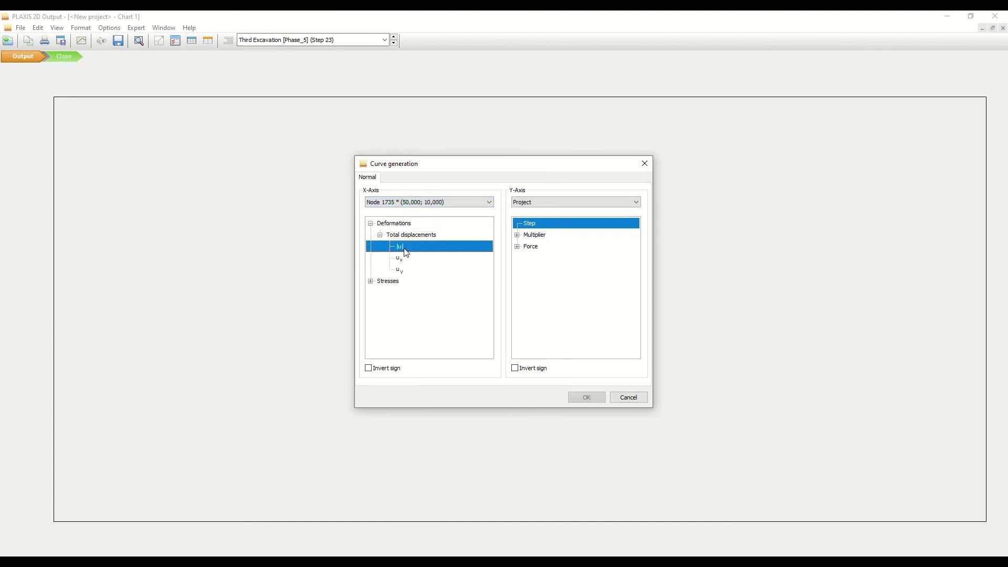
# - Set the chart's Y-axis to the project multiplier ΣMstage and generate the curve
pyautogui.click(539, 203)
pyautogui.click(539, 202)
pyautogui.click(517, 235)
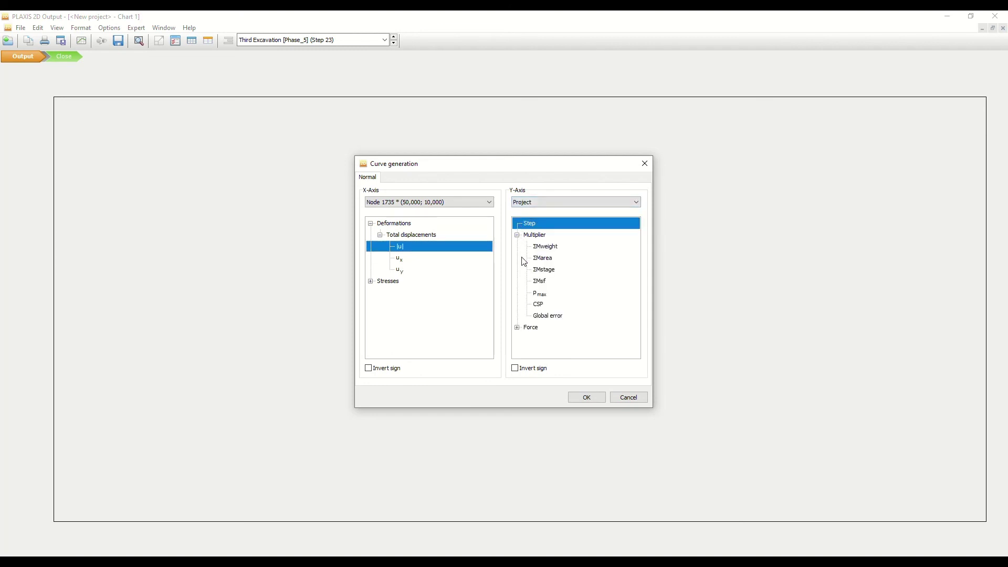
pyautogui.click(545, 269)
pyautogui.click(588, 398)
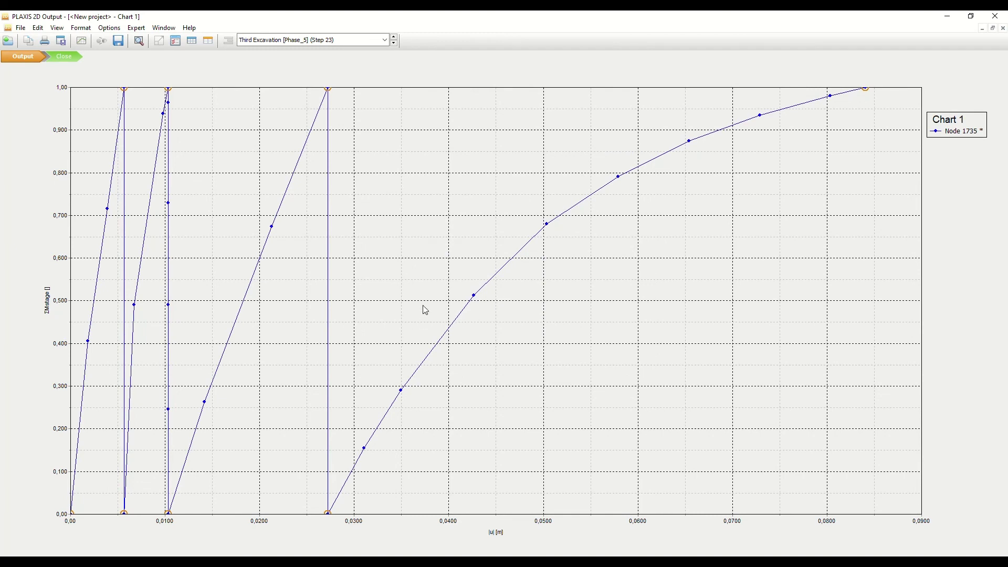
# - Limit the displacement curve to the Third Excavation phase by excluding the initial, External Load, First Excavation, Strut and Second Excavation phases
pyautogui.rightClick(544, 241)
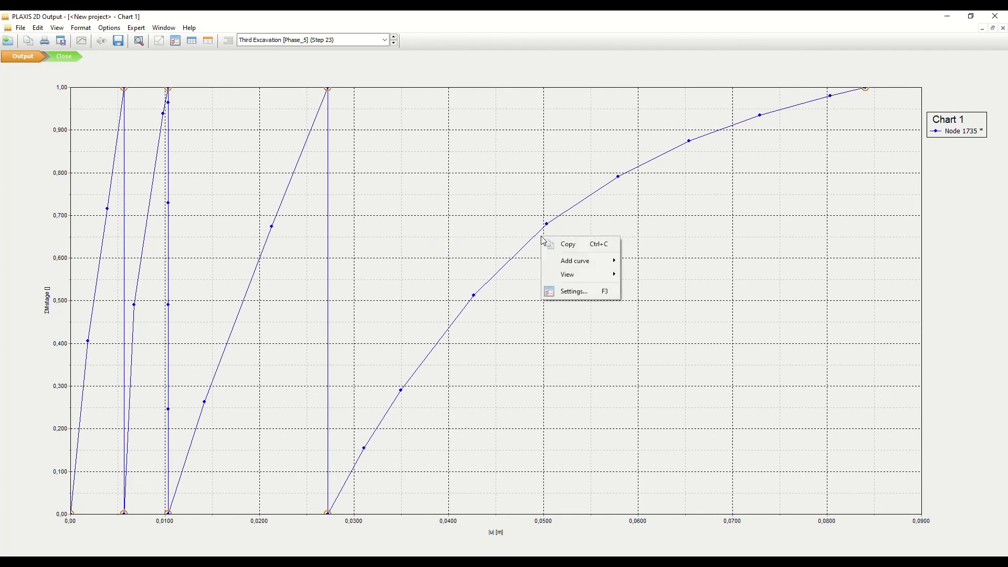
pyautogui.click(588, 290)
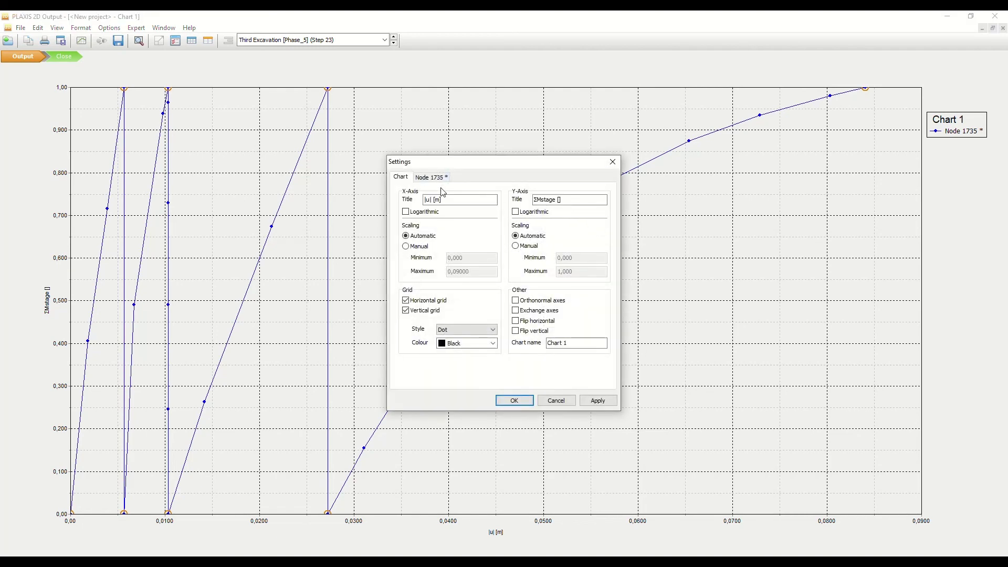
pyautogui.click(440, 176)
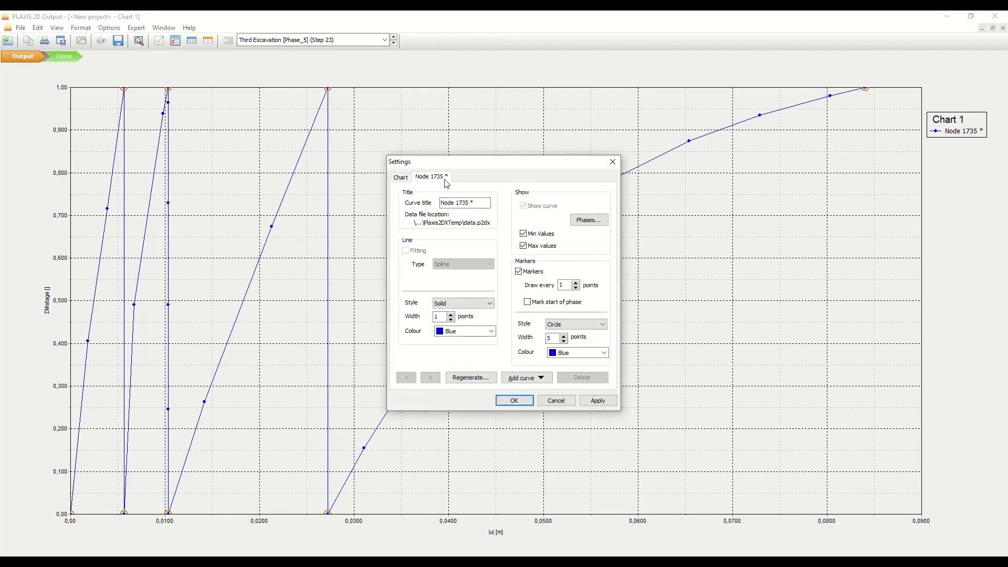
pyautogui.click(588, 220)
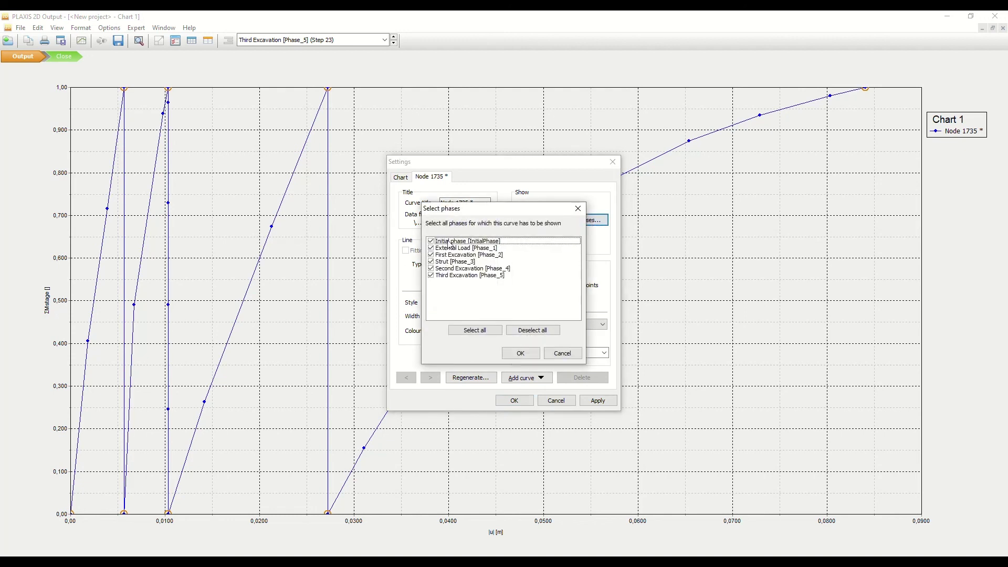
pyautogui.click(431, 241)
pyautogui.click(431, 248)
pyautogui.click(431, 255)
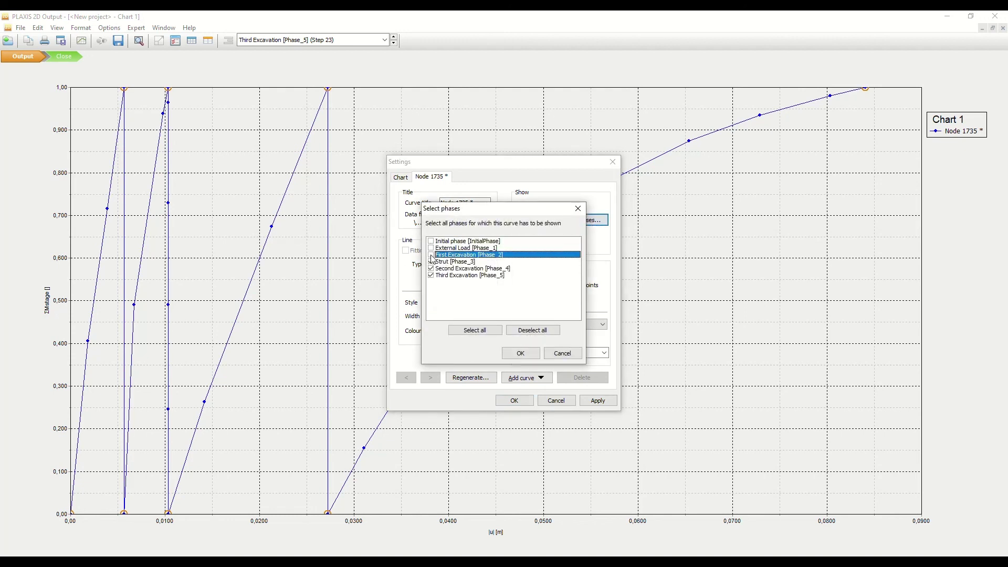
pyautogui.click(431, 262)
pyautogui.click(432, 268)
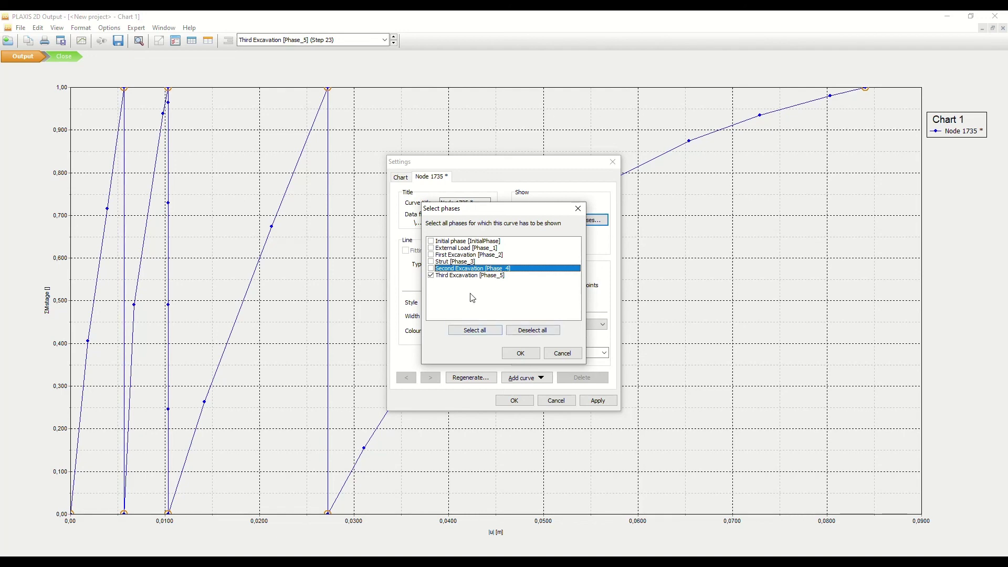
pyautogui.click(523, 353)
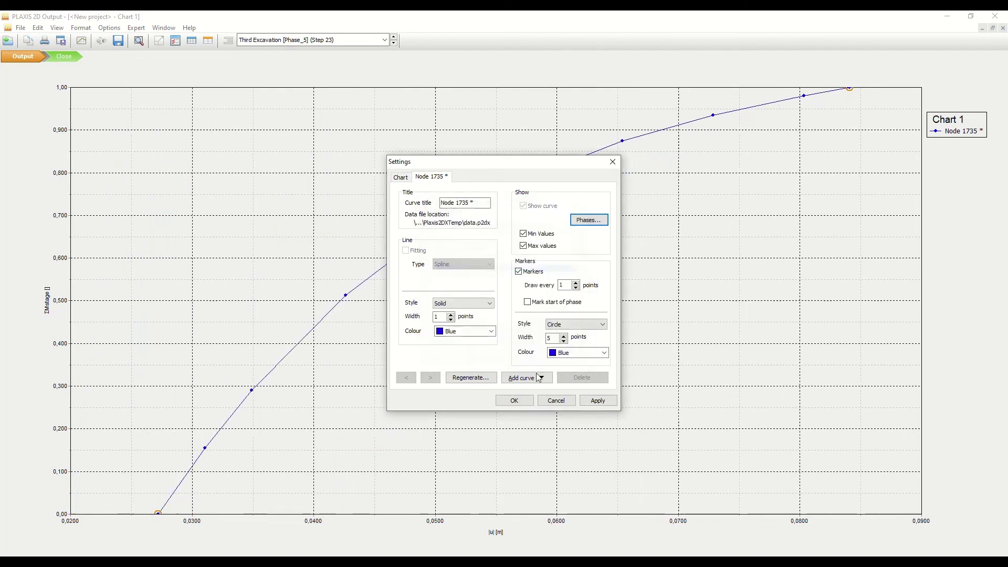
pyautogui.click(517, 401)
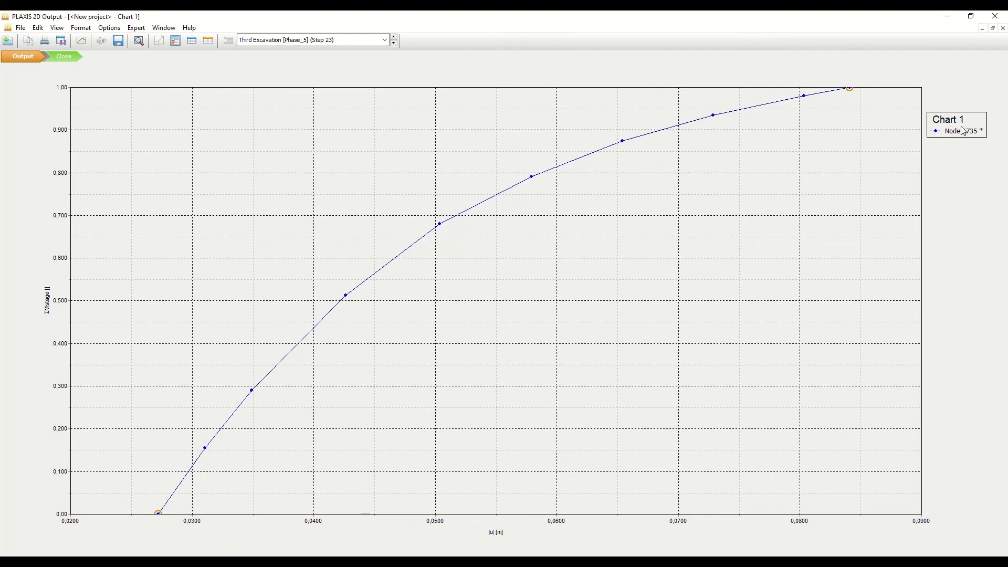
# - Show the legend inside the chart and place it in the plot area's upper-left corner
pyautogui.rightClick(979, 128)
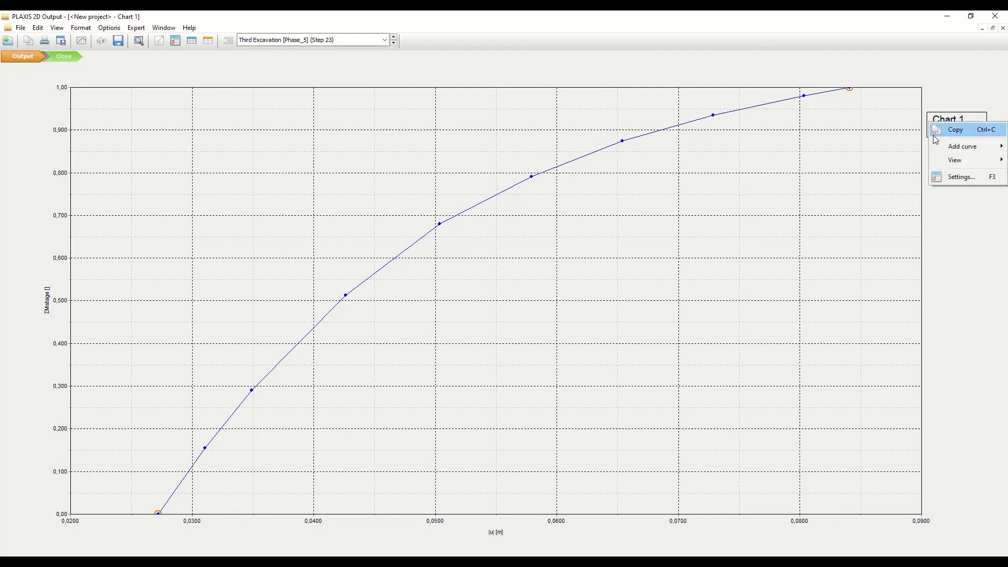
pyautogui.moveTo(955, 160)
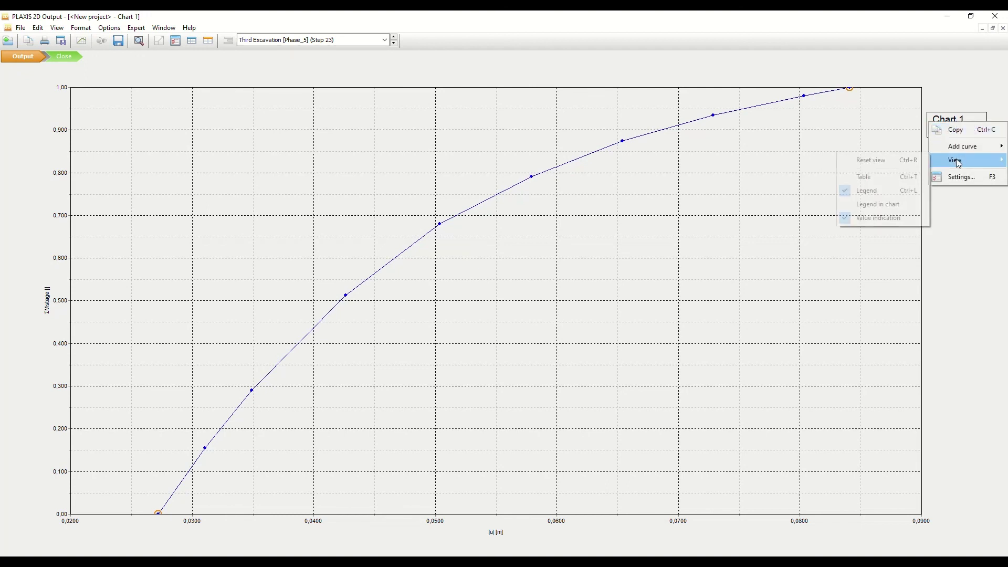
pyautogui.click(883, 209)
pyautogui.moveTo(777, 126); pyautogui.dragTo(102, 109)
pyautogui.rightClick(101, 109)
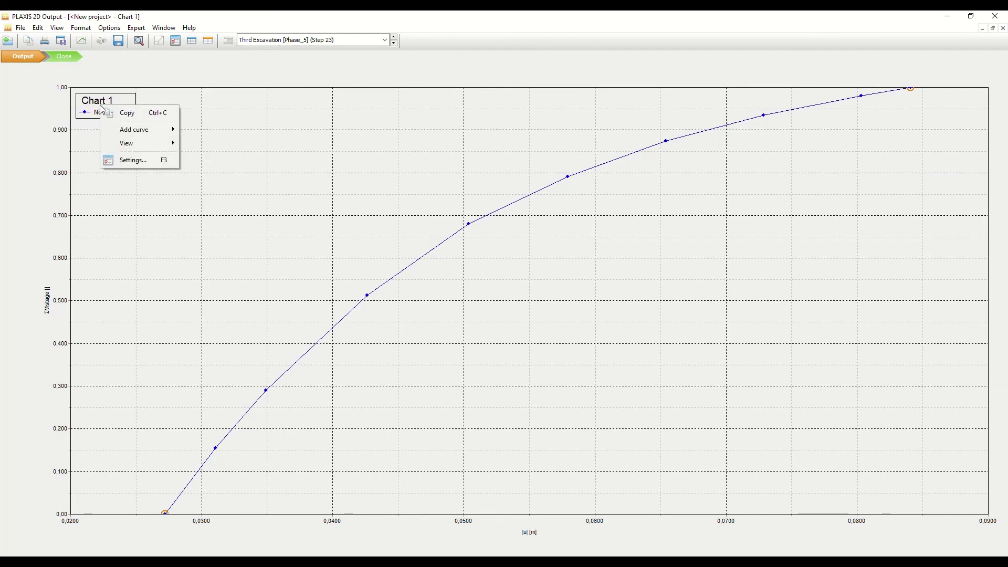
pyautogui.click(131, 160)
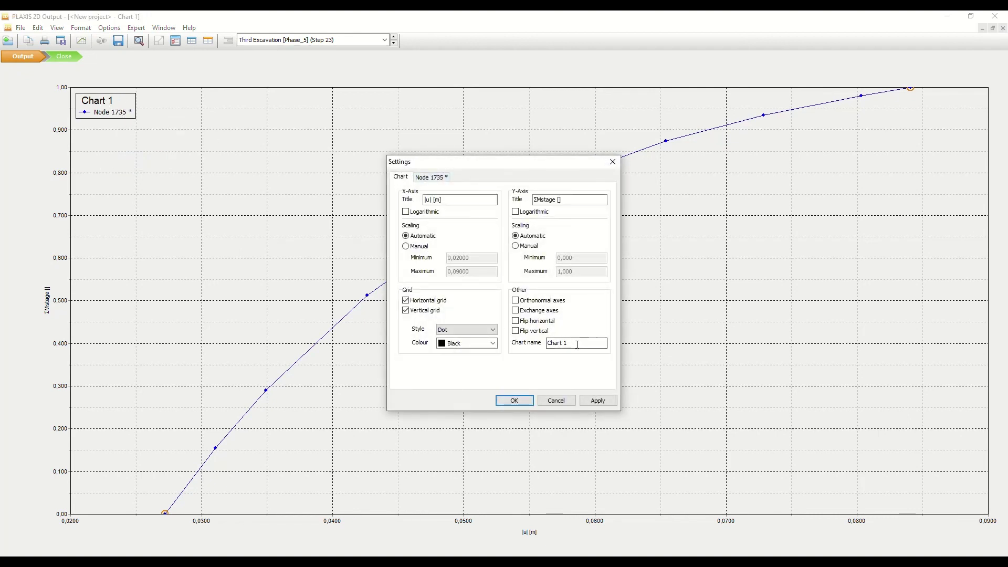
pyautogui.doubleClick(556, 342)
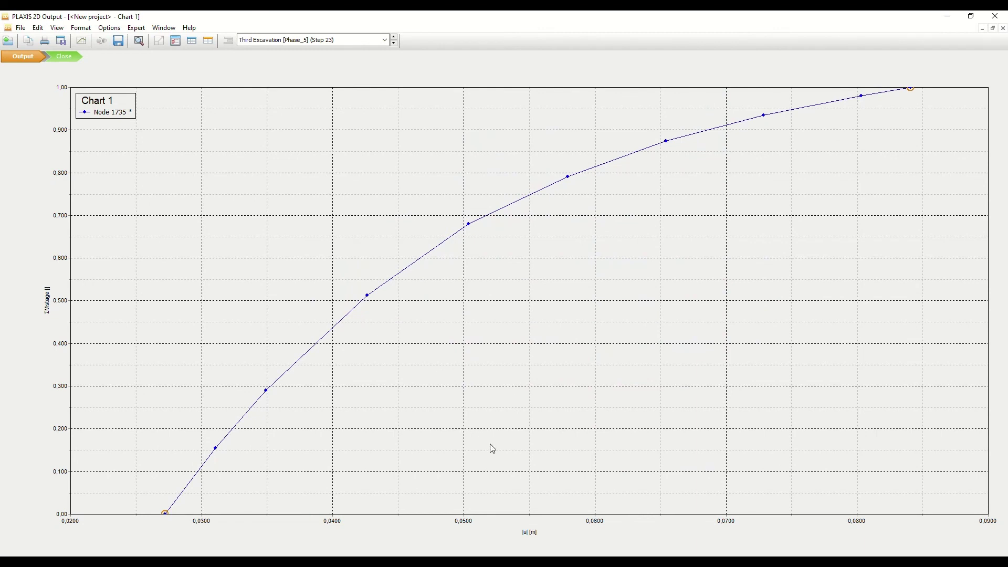
# - Rename the chart as Displacement in the chart settings
pyautogui.rightClick(116, 107)
pyautogui.click(135, 158)
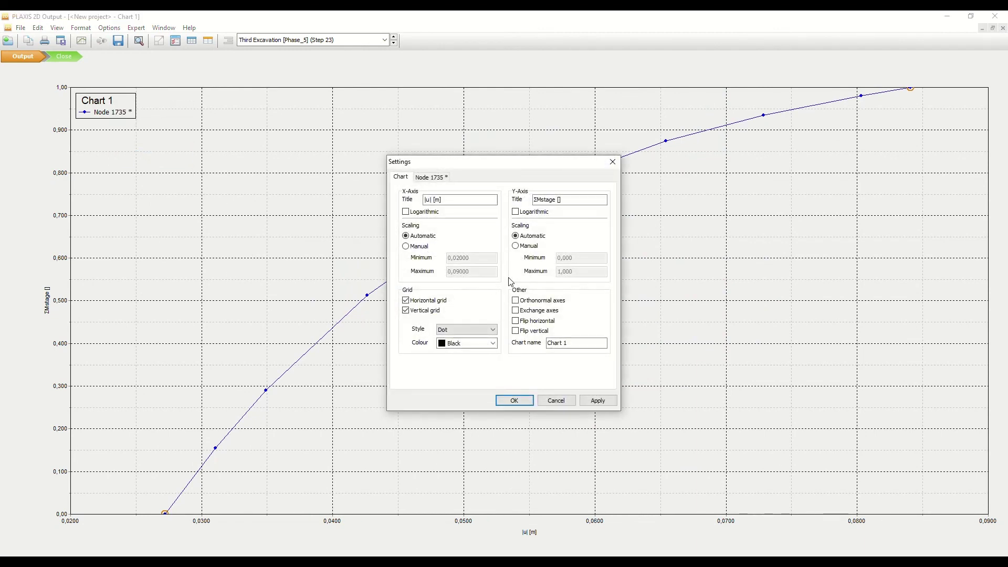
pyautogui.doubleClick(557, 343)
pyautogui.write('Displacement')
# - Set the node curve's title to Garis Displ and apply the chart settings
pyautogui.click(441, 177)
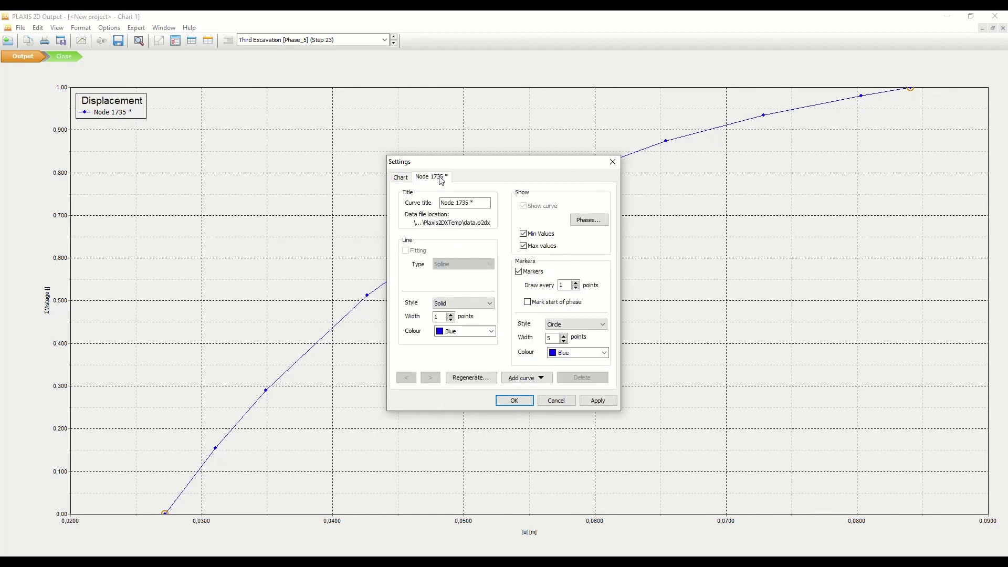
pyautogui.click(480, 202)
pyautogui.moveTo(490, 203); pyautogui.dragTo(454, 203)
pyautogui.write('Garis Displ')
pyautogui.click(589, 403)
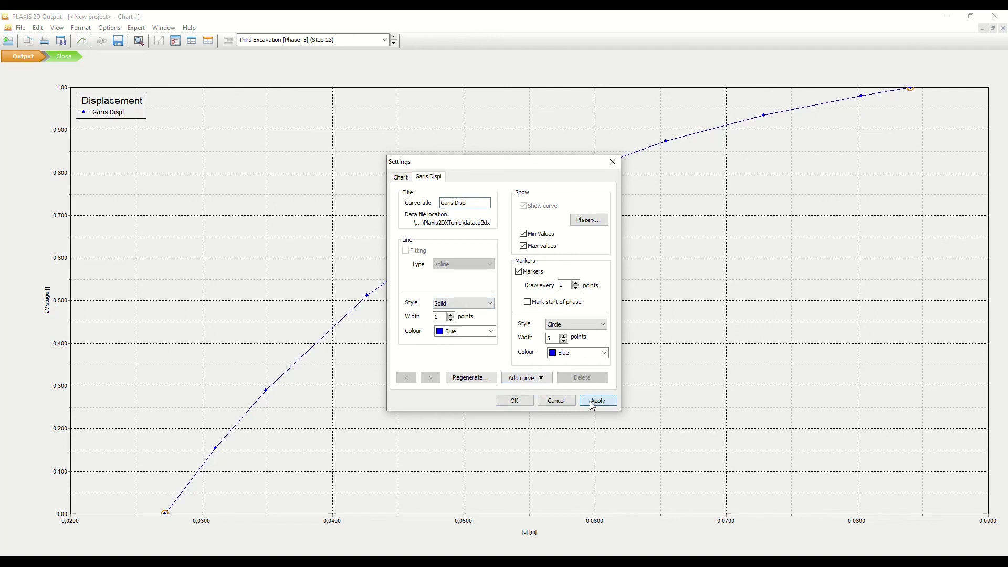
pyautogui.click(515, 401)
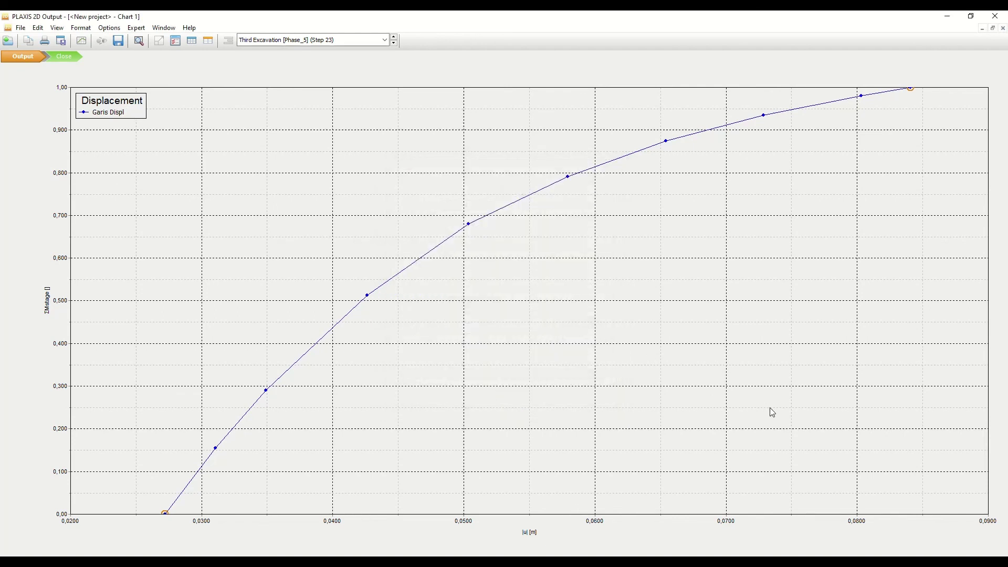
# - Include all calculation phases in the Garis Displ curve, from the initial phase to the Third Excavation
pyautogui.rightClick(588, 312)
pyautogui.click(630, 372)
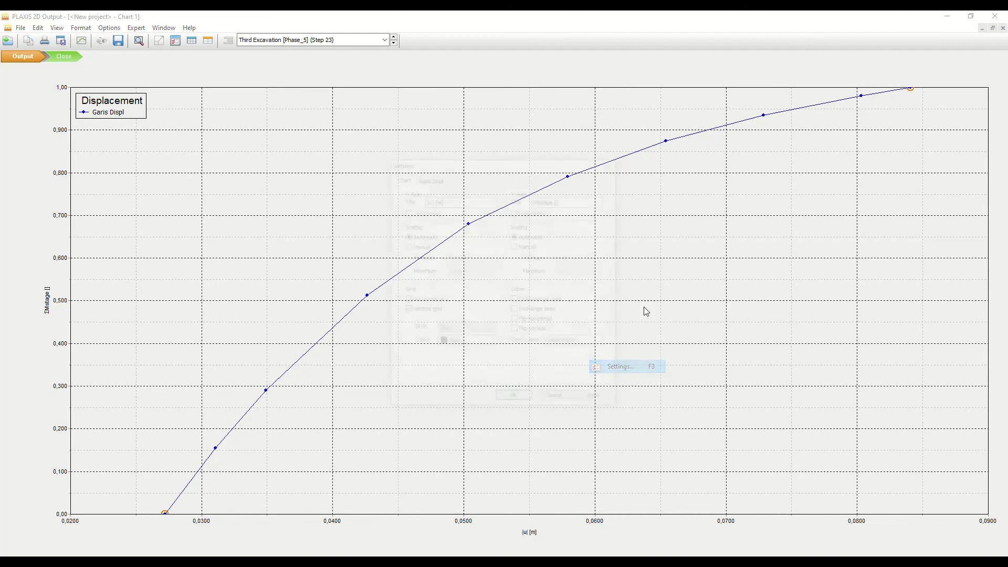
pyautogui.click(428, 178)
pyautogui.click(588, 220)
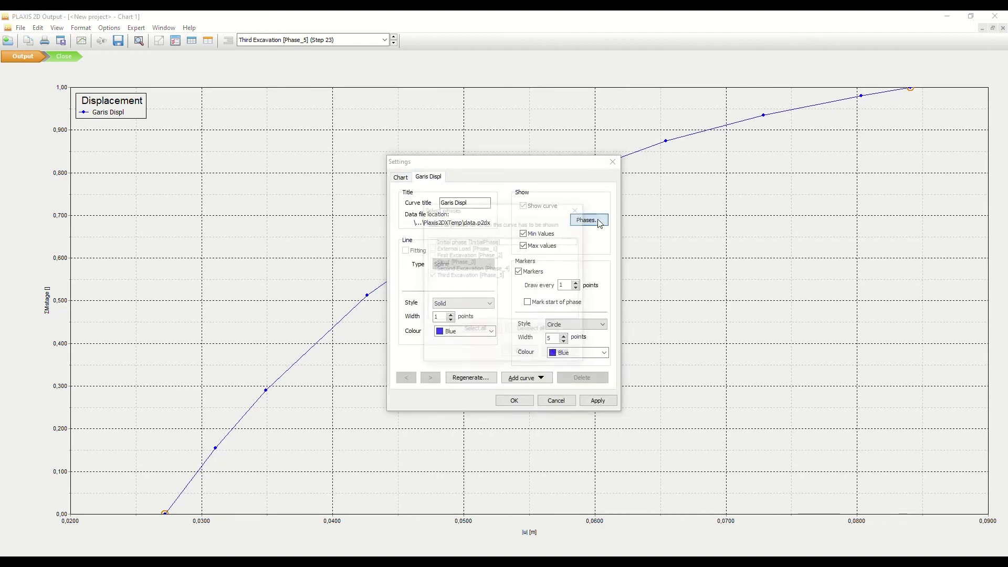
pyautogui.click(472, 330)
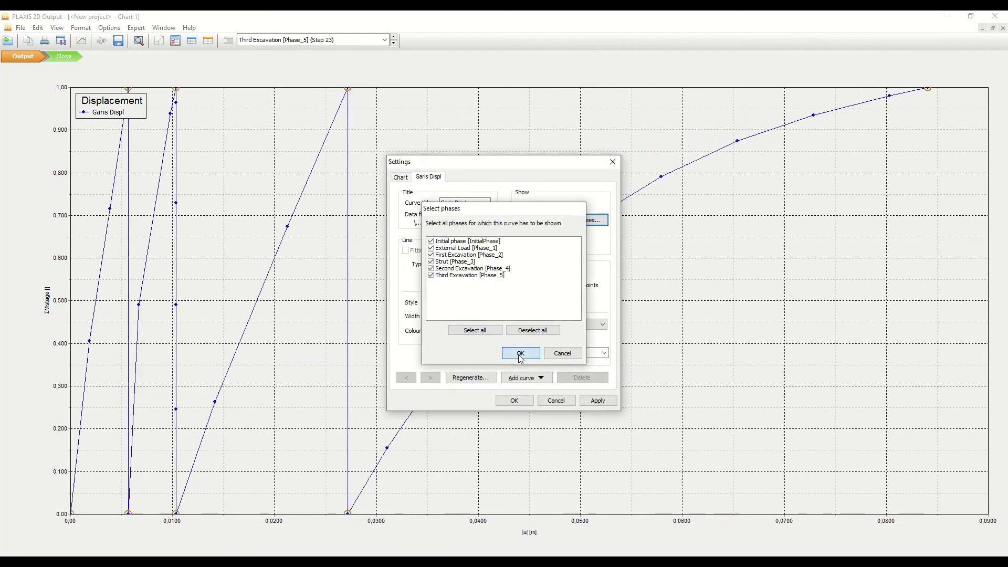
pyautogui.click(520, 353)
pyautogui.click(514, 401)
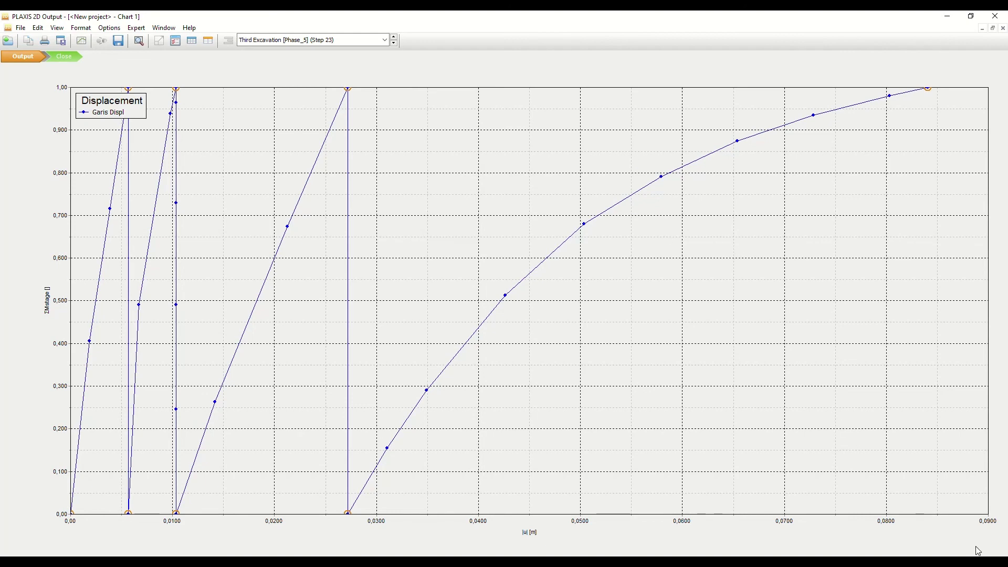
pyautogui.moveTo(980, 552)
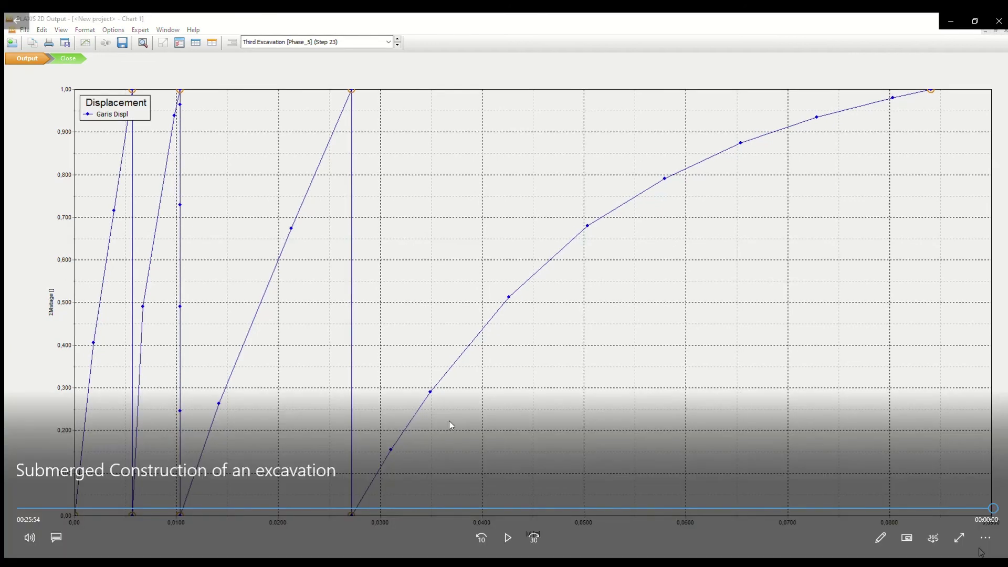